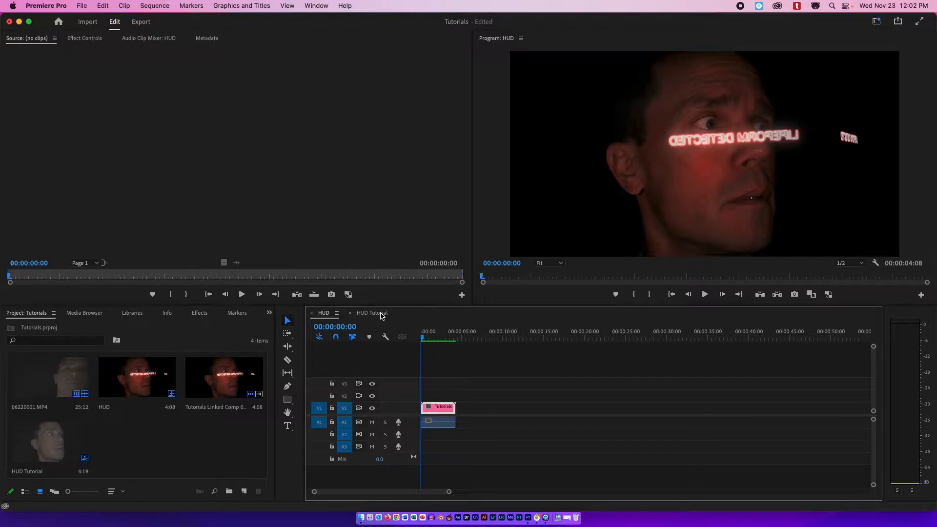
Open the HUD Tutorial sequence and scrub through its clip to preview the footage.
{"action": "mouse_move", "coordinate": [430, 338]}
{"action": "left_mouse_down"}
{"action": "mouse_move", "coordinate": [438, 338]}
{"action": "mouse_move", "coordinate": [398, 331]}
{"action": "mouse_move", "coordinate": [453, 336]}
{"action": "mouse_move", "coordinate": [416, 335]}
{"action": "left_mouse_up"}
{"action": "left_click", "coordinate": [385, 313]}
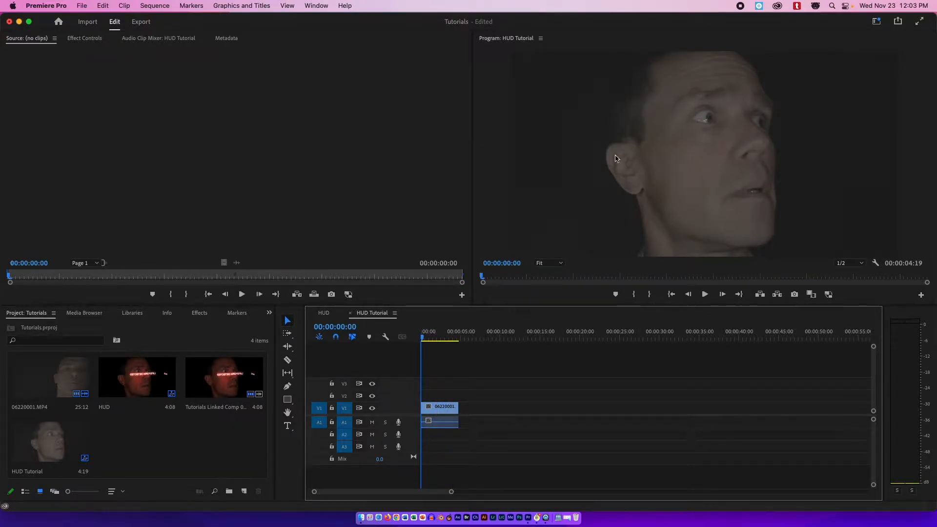
{"action": "left_click", "coordinate": [441, 337]}
{"action": "left_click_drag", "start_coordinate": [442, 337], "coordinate": [443, 337]}
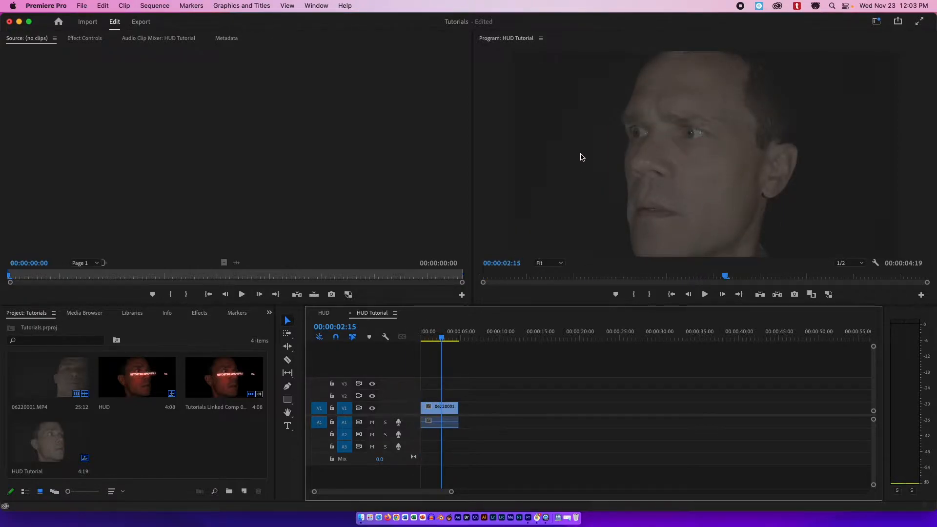
{"action": "left_click", "coordinate": [434, 336]}
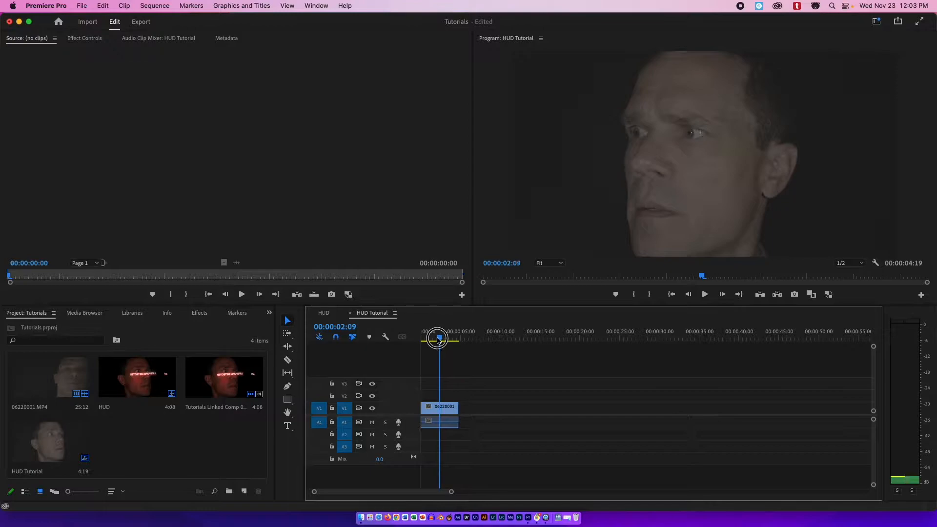
{"action": "left_click_drag", "start_coordinate": [433, 339], "coordinate": [428, 338]}
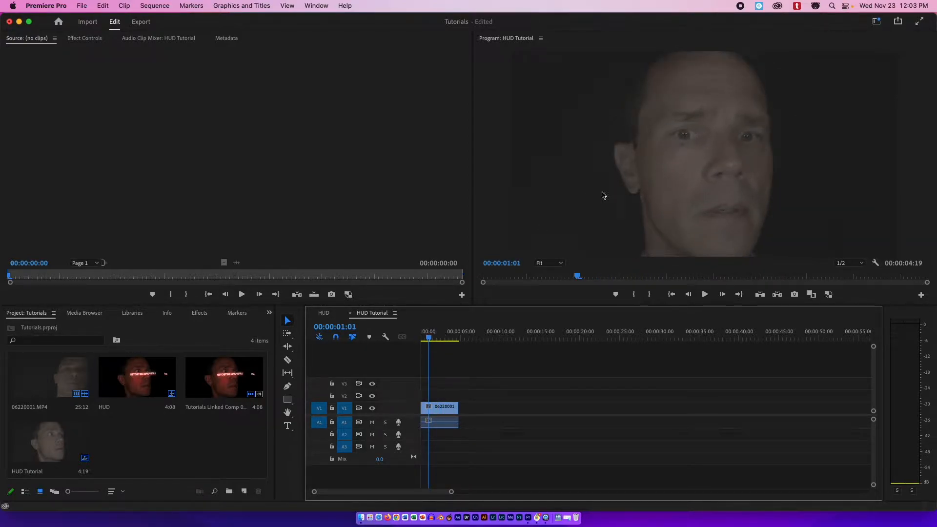
{"action": "left_click", "coordinate": [416, 338]}
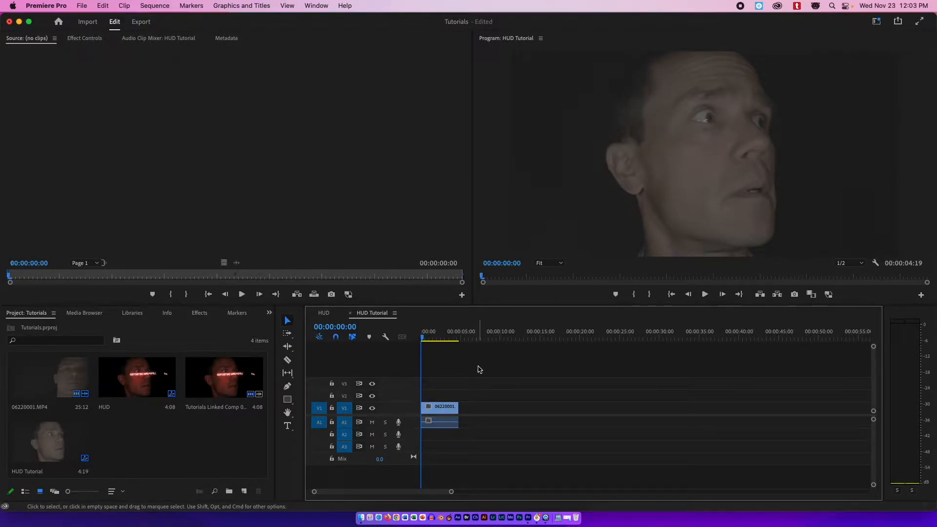
Replace the clip in the HUD Tutorial sequence with an After Effects composition.
{"action": "left_click", "coordinate": [452, 408]}
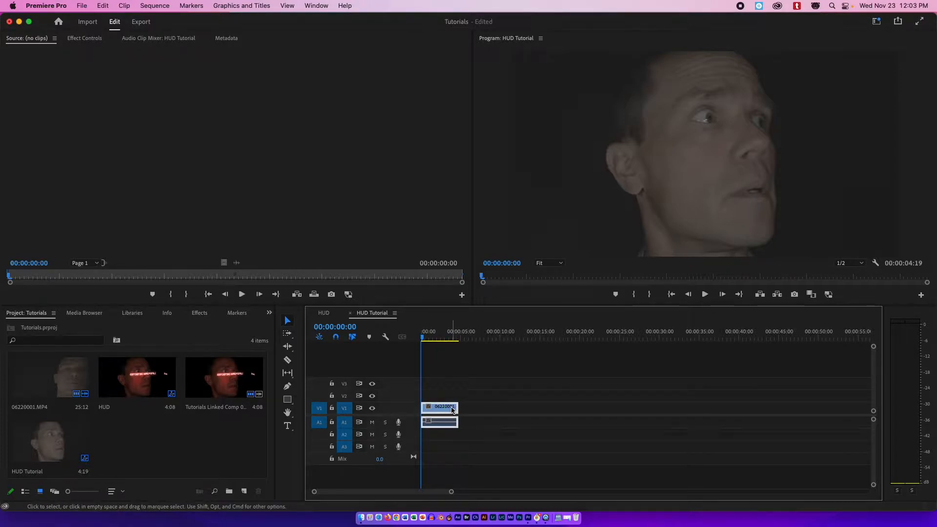
{"action": "right_click", "coordinate": [453, 408]}
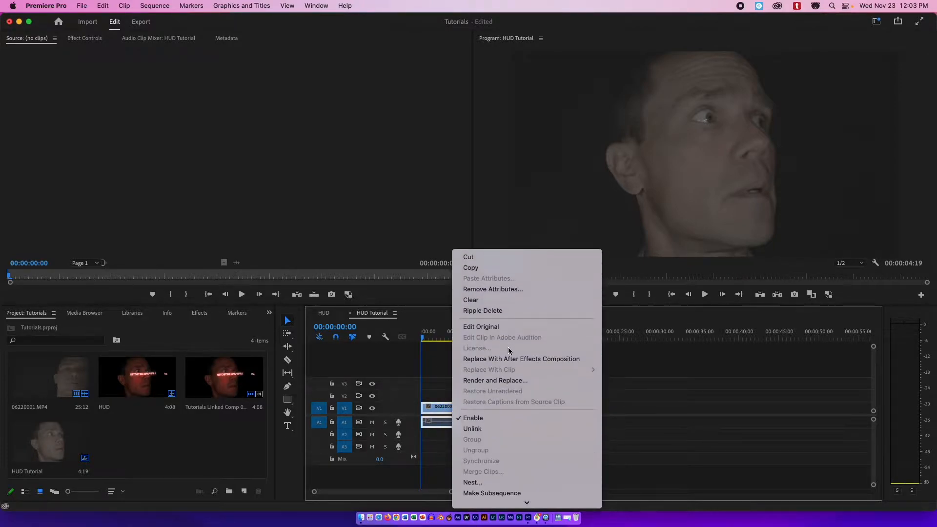
{"action": "left_click", "coordinate": [539, 360]}
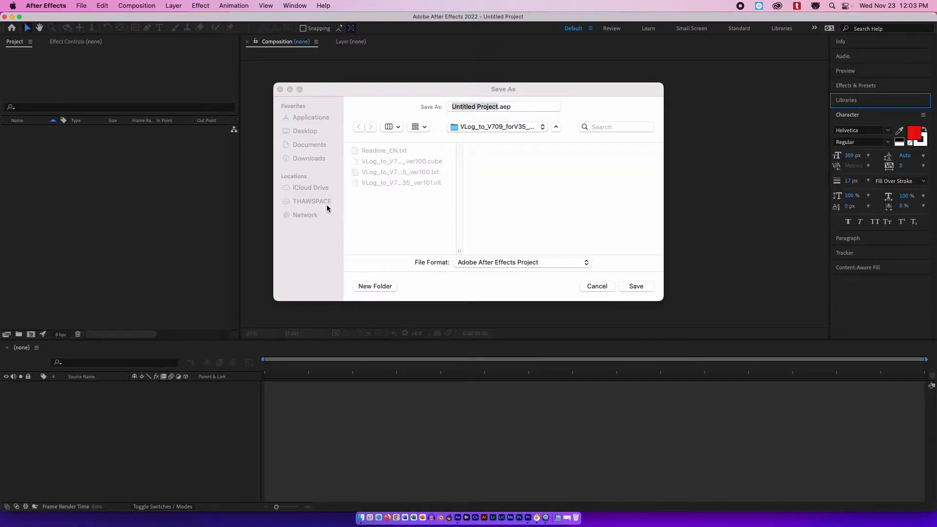
Save the After Effects project as HUD TUT in the Intro to Filmmaking 2022-2023 Tutorials folder, replacing the existing file.
{"action": "left_click", "coordinate": [307, 201]}
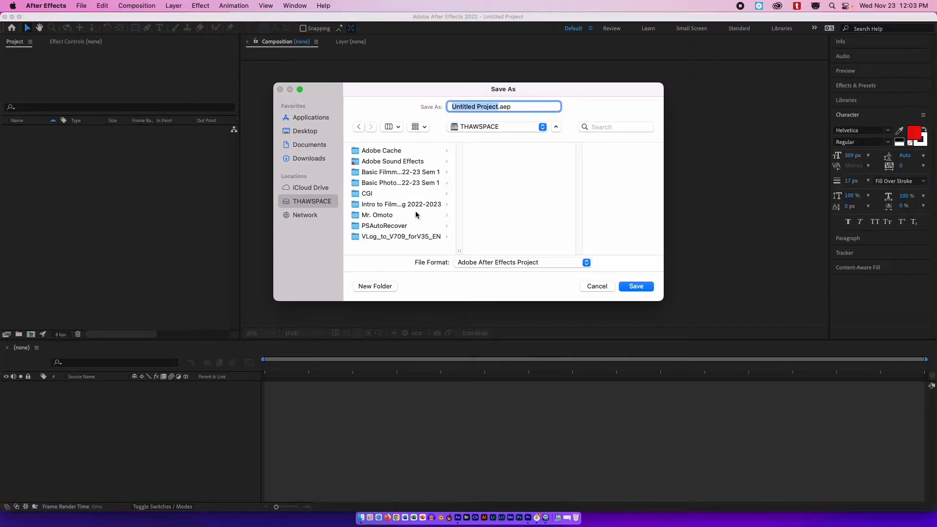
{"action": "left_click", "coordinate": [414, 205]}
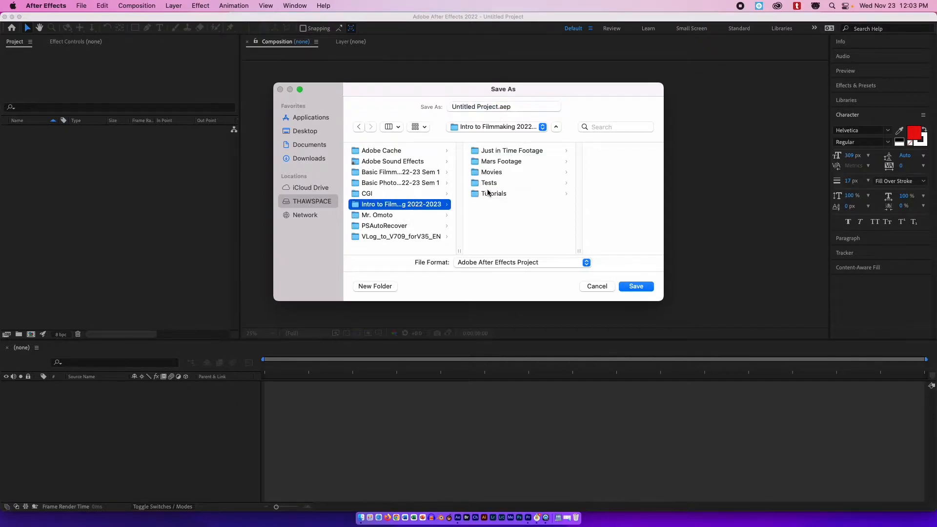
{"action": "left_click", "coordinate": [498, 194]}
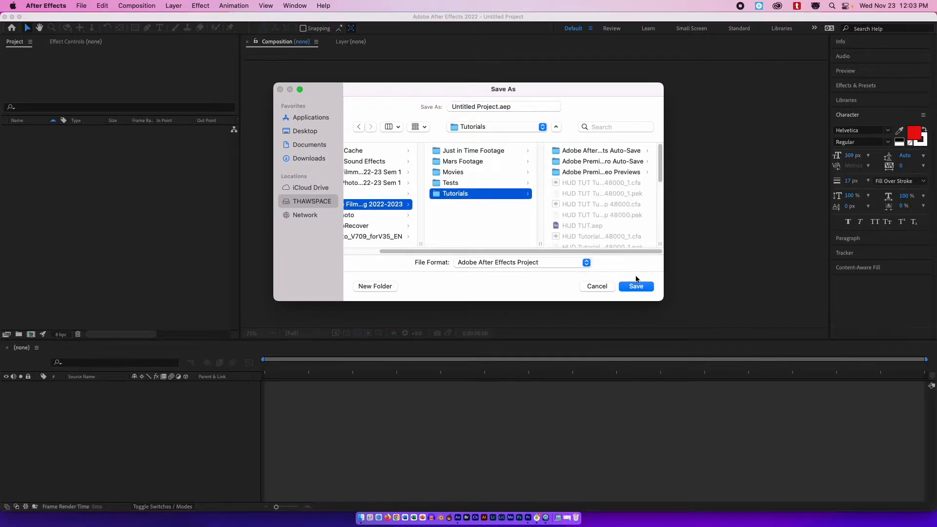
{"action": "left_click_drag", "start_coordinate": [534, 106], "coordinate": [408, 110]}
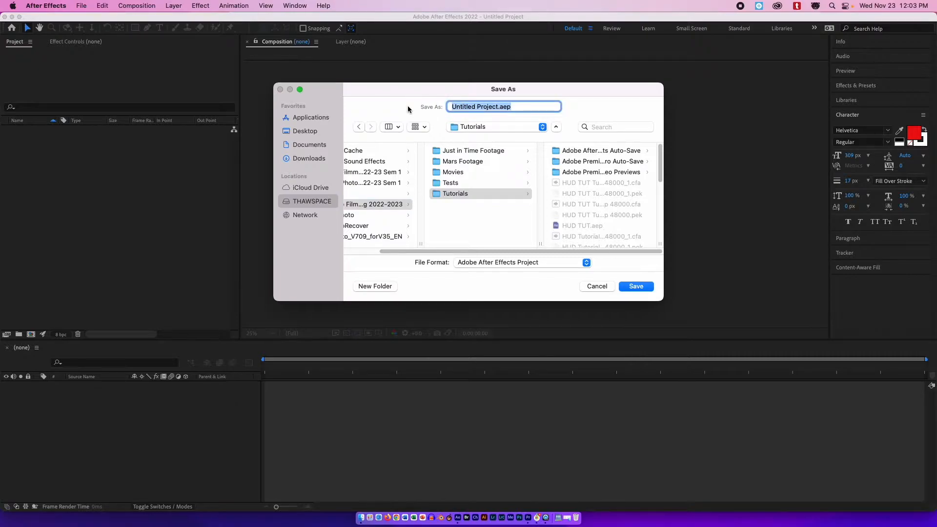
{"action": "type", "text": "HUD TUT"}
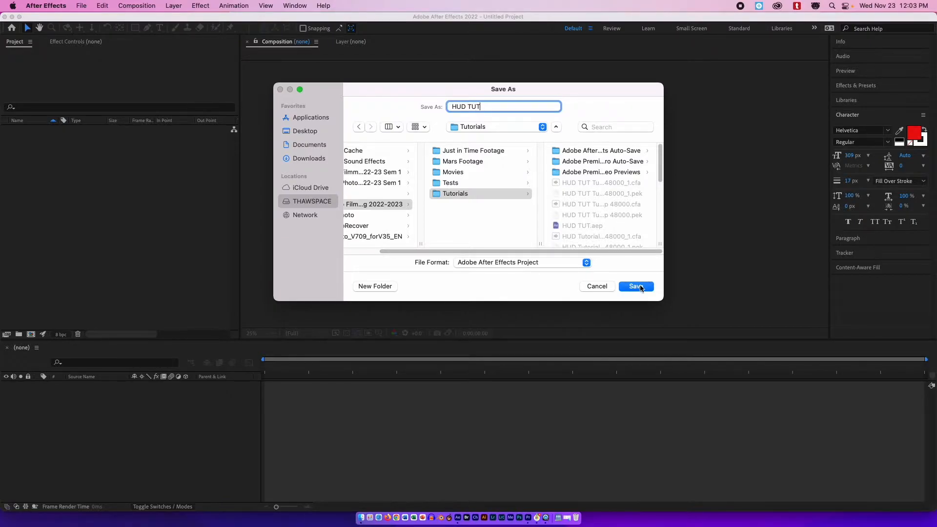
{"action": "left_click", "coordinate": [641, 288]}
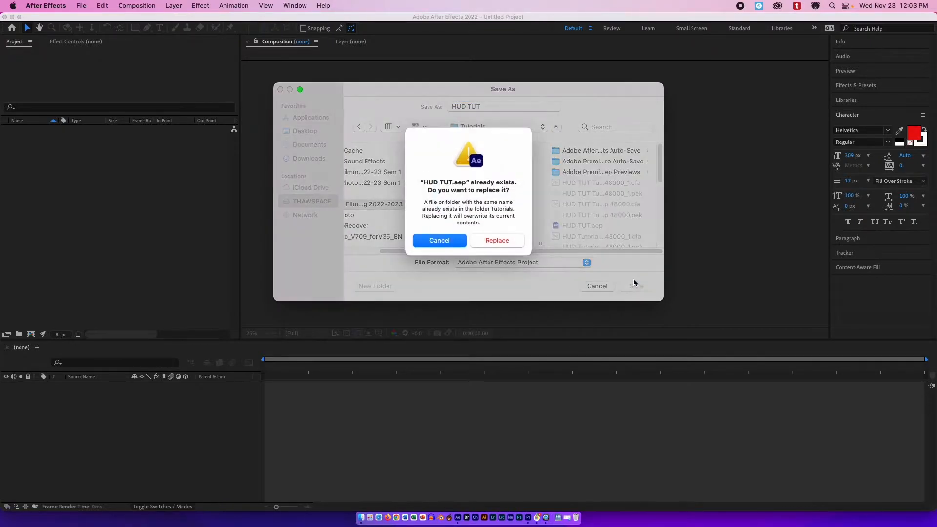
{"action": "left_click", "coordinate": [505, 250]}
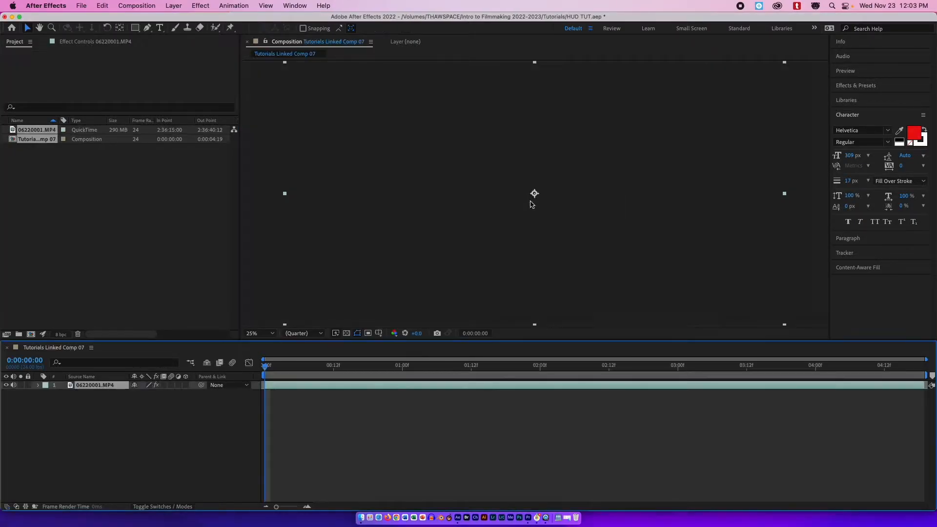
Run Track Camera on the footage layer and accept the precomposition warning.
{"action": "left_click_drag", "start_coordinate": [290, 367], "coordinate": [259, 358]}
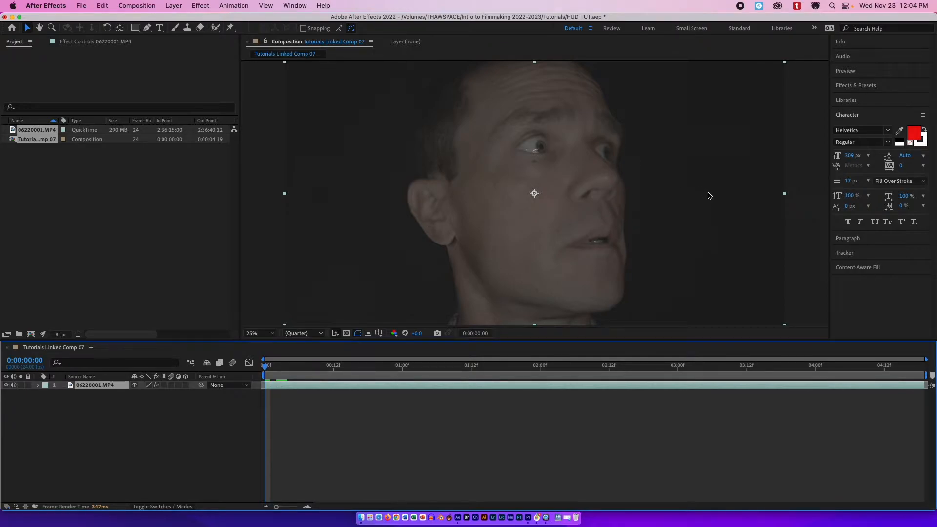
{"action": "left_click", "coordinate": [846, 253]}
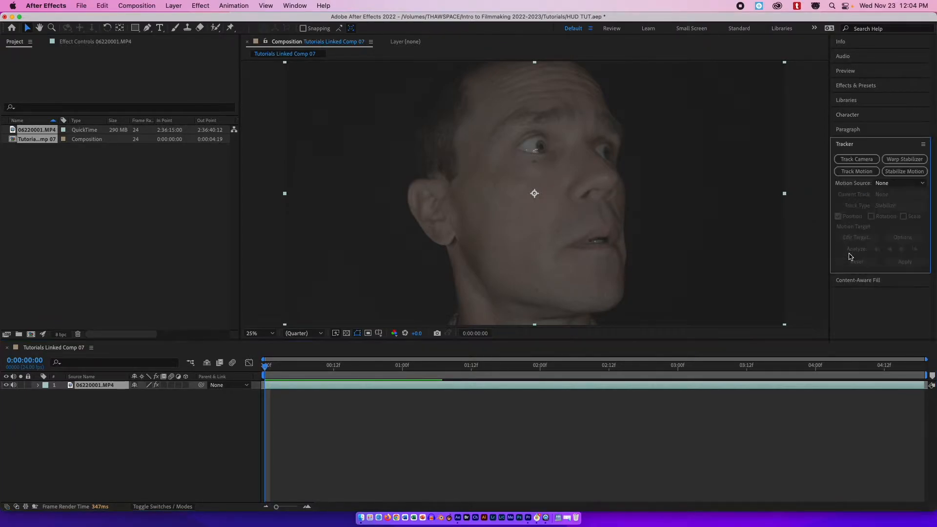
{"action": "left_click", "coordinate": [859, 161]}
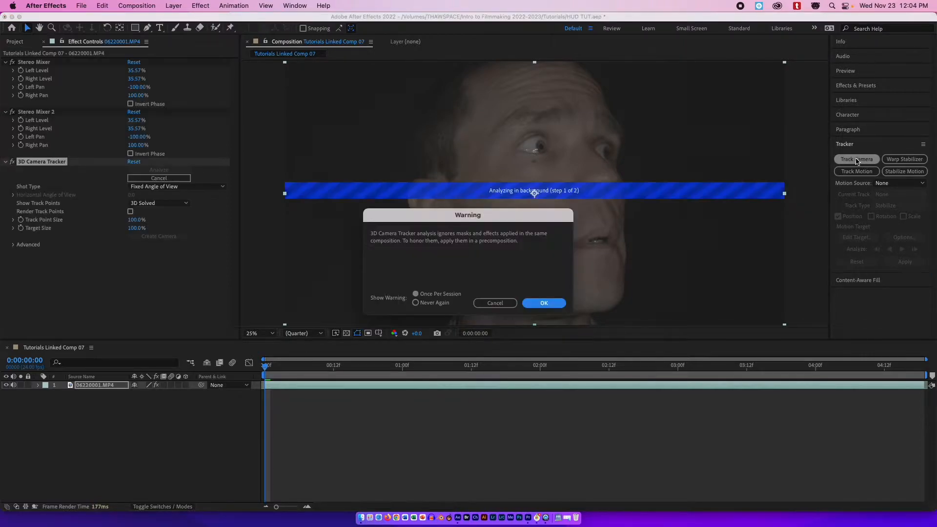
{"action": "left_click_drag", "start_coordinate": [464, 224], "coordinate": [490, 216]}
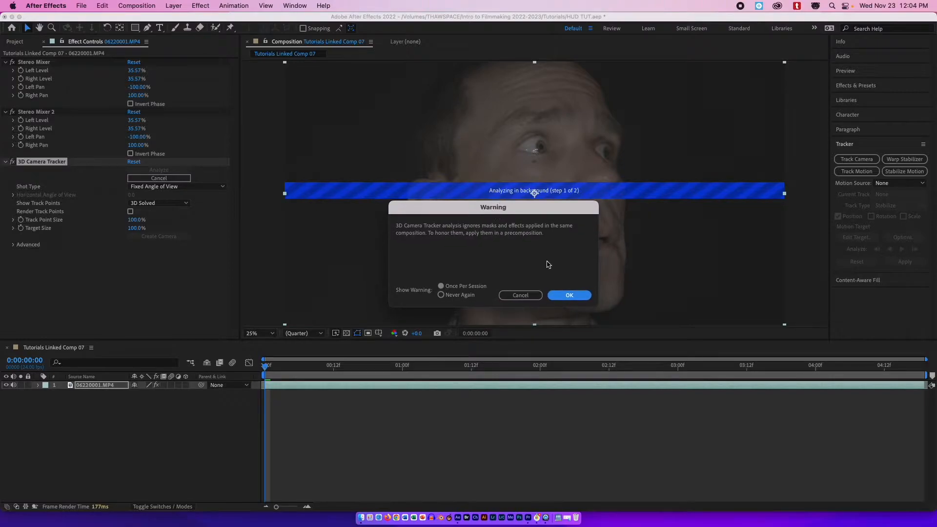
{"action": "left_click", "coordinate": [574, 297]}
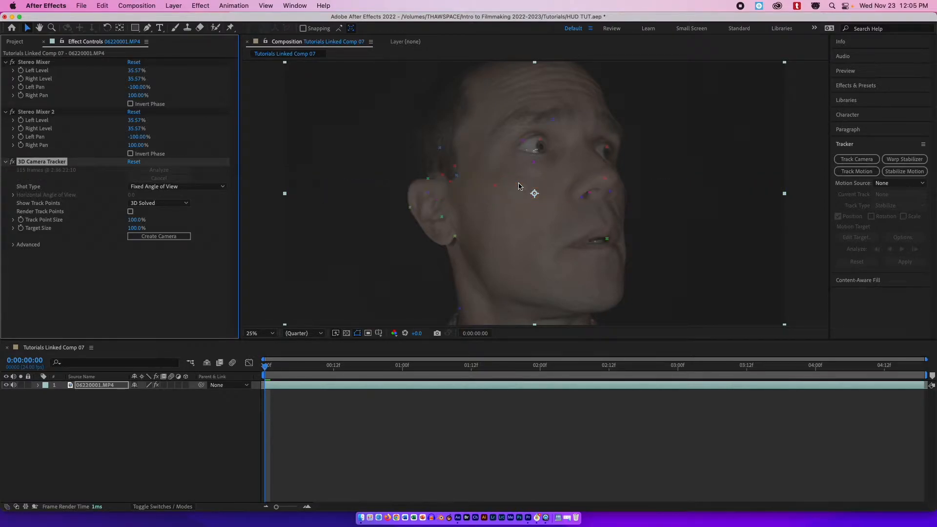
Select tracking points beside the right eye and create a 3D tracker camera from them.
{"action": "left_click", "coordinate": [434, 215]}
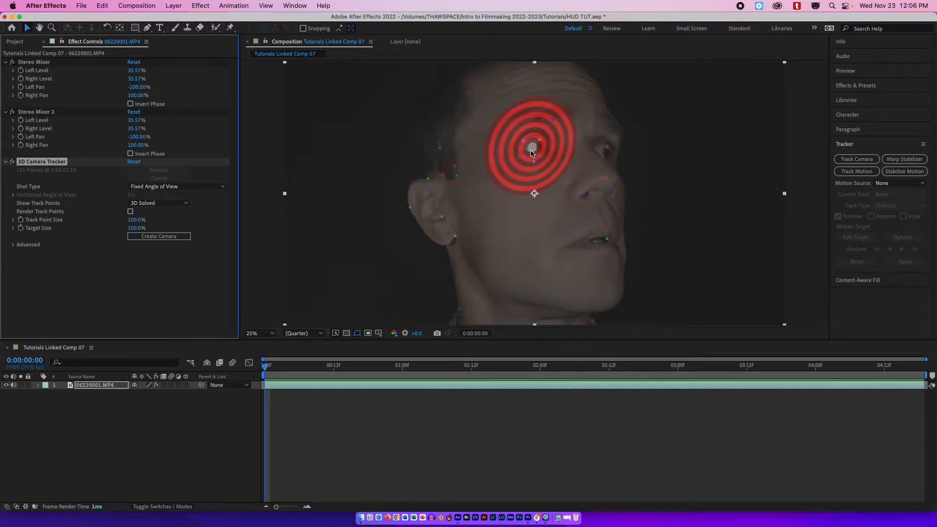
{"action": "left_click", "coordinate": [533, 153]}
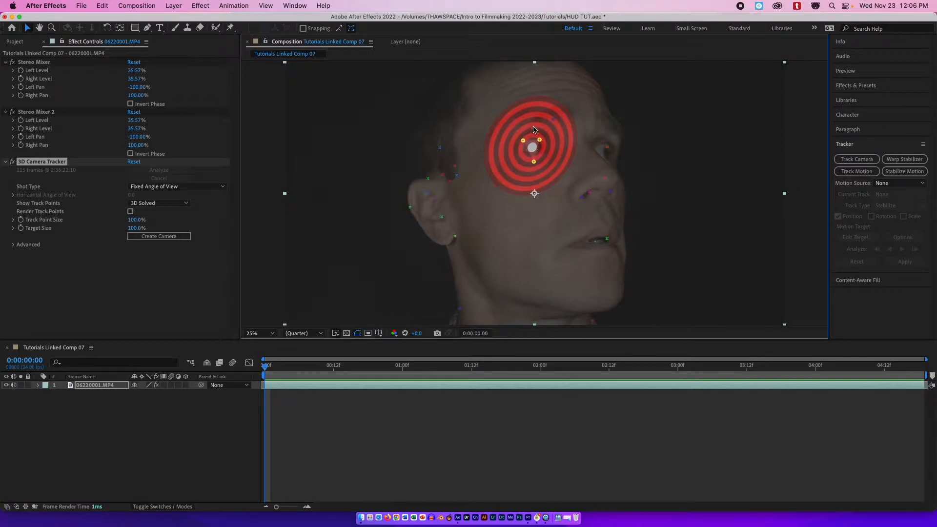
{"action": "left_click", "coordinate": [163, 237]}
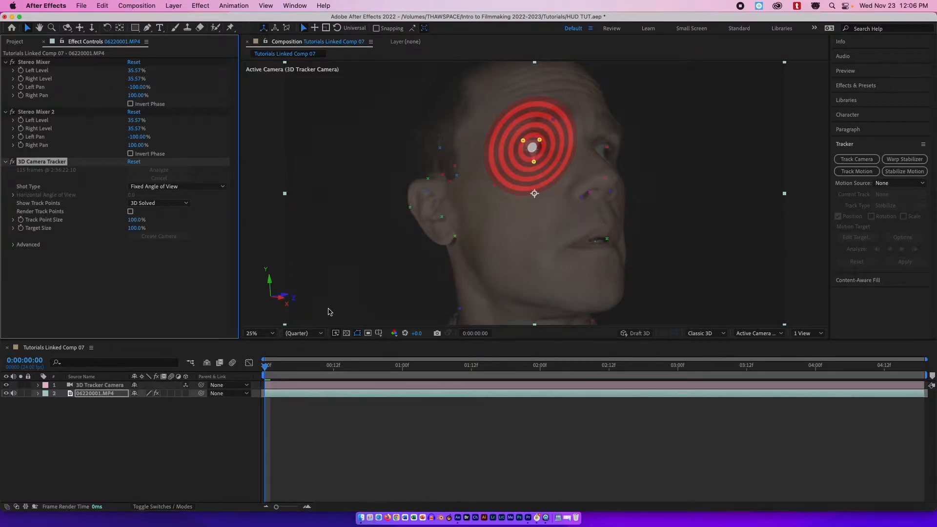
Return to the first frame and create a text box over the face reading LIFEFORM DETECTED.
{"action": "left_click", "coordinate": [345, 367]}
{"action": "left_click_drag", "start_coordinate": [343, 370], "coordinate": [264, 365]}
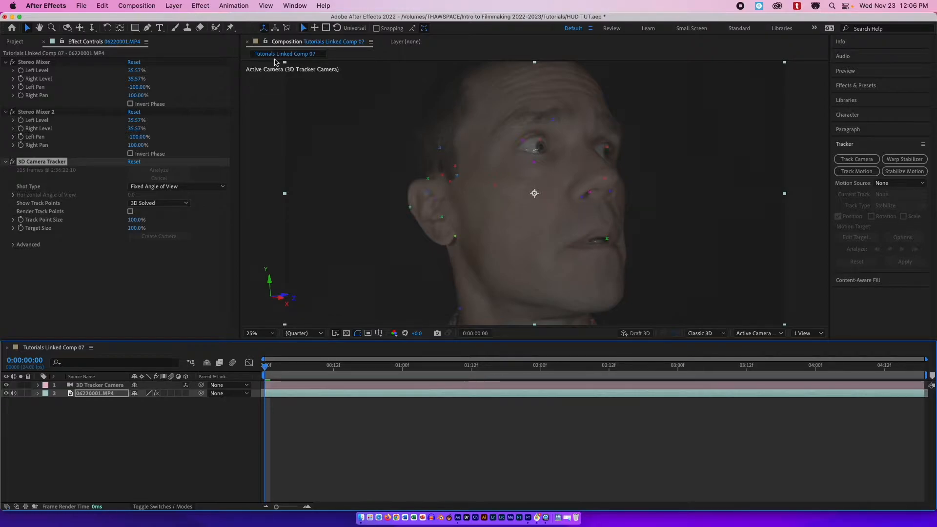
{"action": "left_click", "coordinate": [160, 28]}
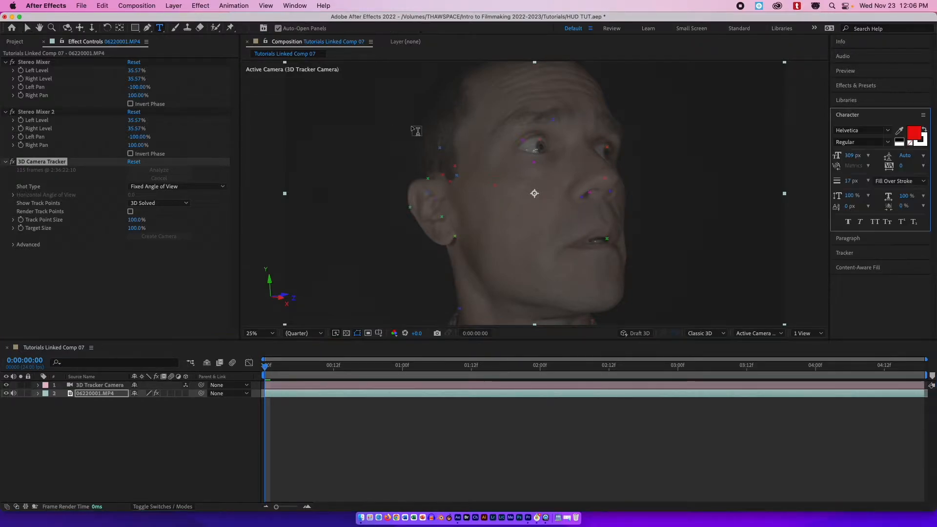
{"action": "left_click_drag", "start_coordinate": [335, 119], "coordinate": [736, 239]}
{"action": "type", "text": "LIFEFORM DETECTED"}
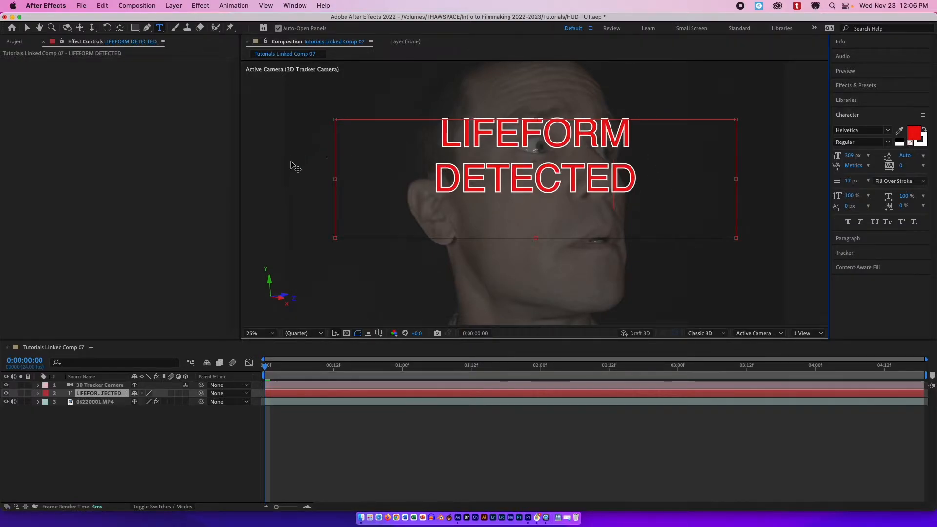
Widen and shorten the text box so the text fits one line, then move the text down to eye level.
{"action": "left_click_drag", "start_coordinate": [335, 179], "coordinate": [320, 177]}
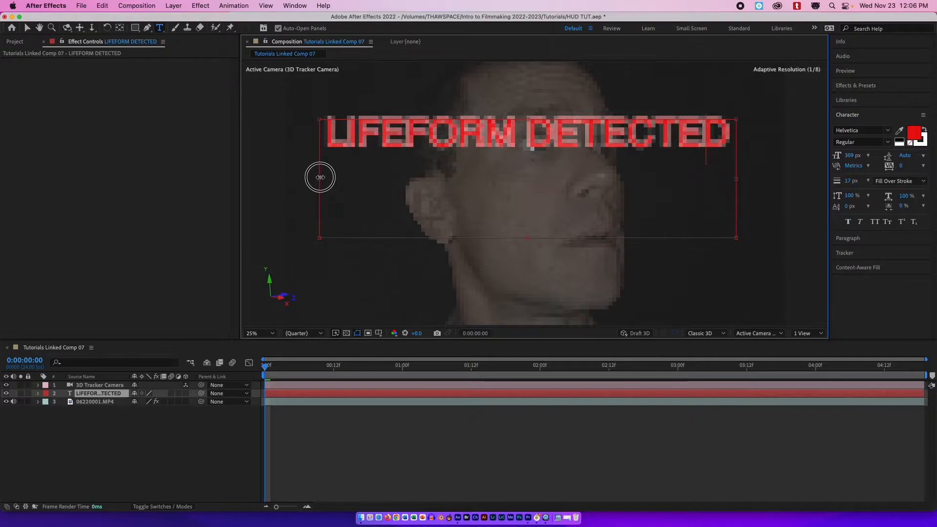
{"action": "left_click_drag", "start_coordinate": [527, 232], "coordinate": [528, 156]}
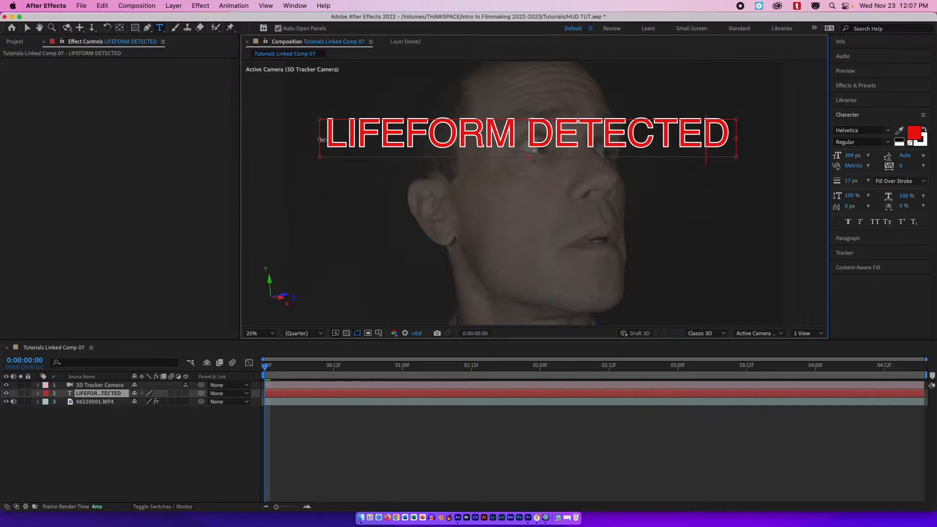
{"action": "left_click", "coordinate": [28, 28]}
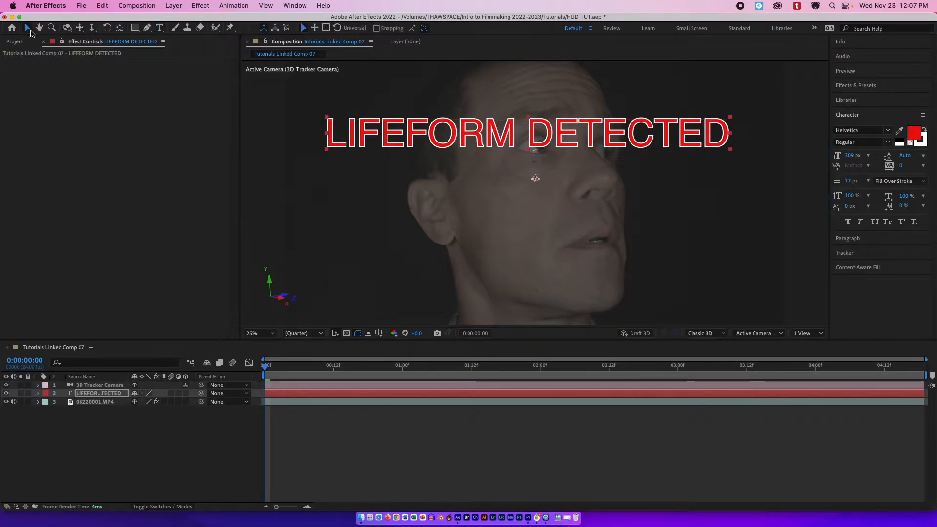
{"action": "left_click_drag", "start_coordinate": [399, 127], "coordinate": [403, 174]}
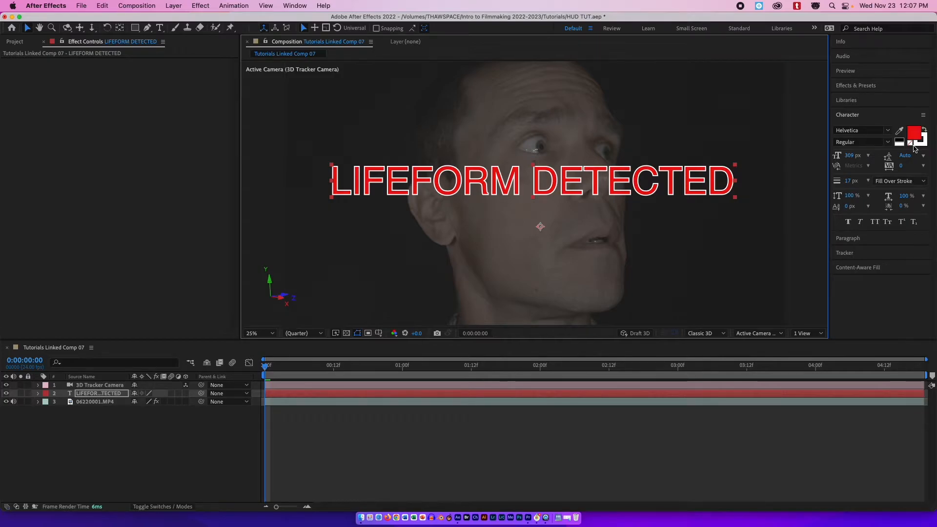
Set the text's stroke colour to white (FFFFFF) and keep the stroke swatch active.
{"action": "double_click", "coordinate": [925, 147]}
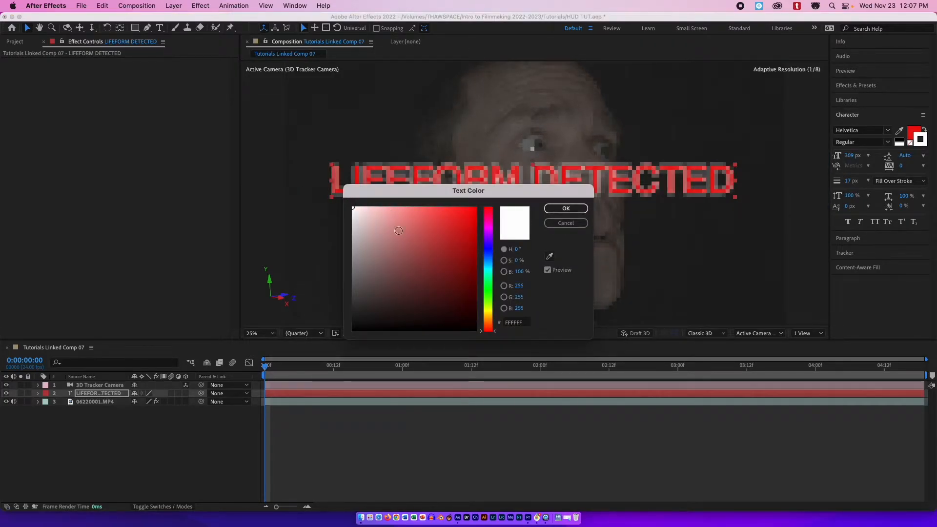
{"action": "left_click", "coordinate": [567, 208]}
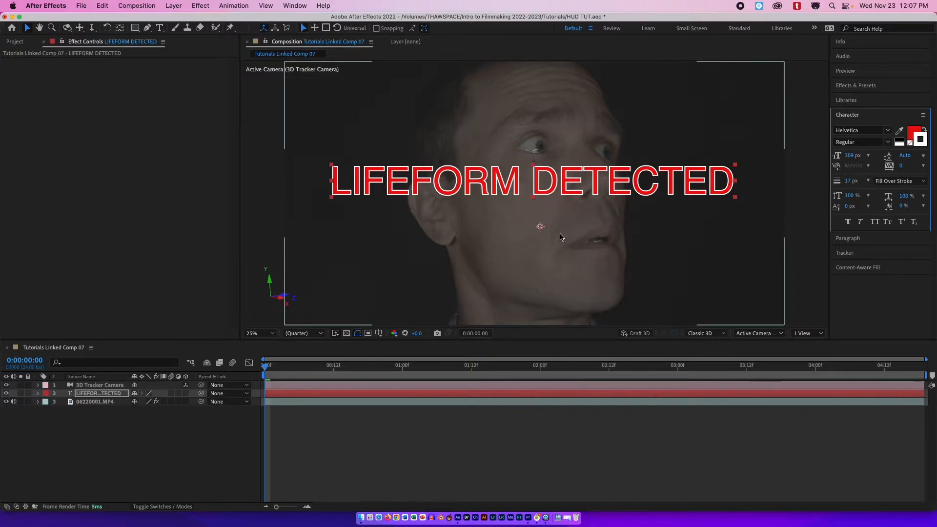
{"action": "left_click", "coordinate": [918, 137]}
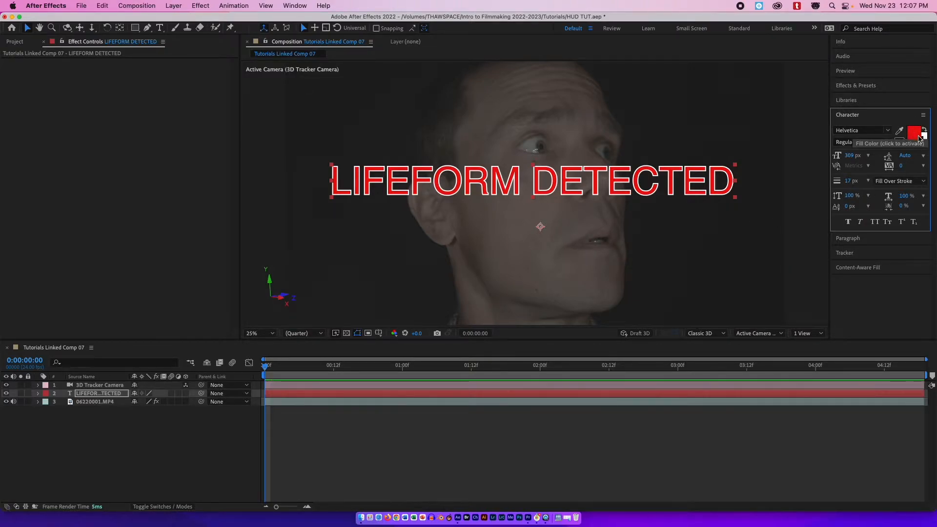
{"action": "left_click", "coordinate": [922, 142]}
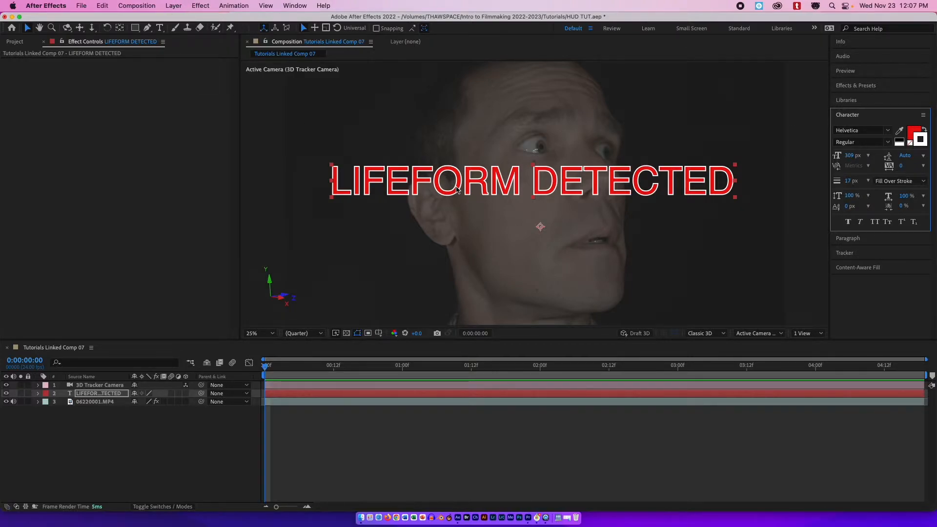
Select the text layer and change one of its layer settings.
{"action": "left_click", "coordinate": [307, 393]}
{"action": "left_click", "coordinate": [168, 6]}
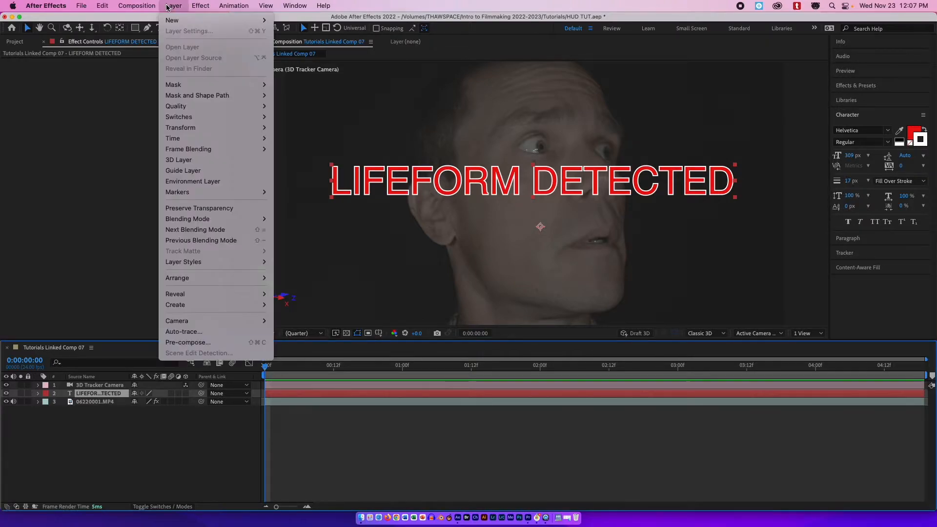
{"action": "mouse_move", "coordinate": [220, 128]}
{"action": "left_click", "coordinate": [344, 221]}
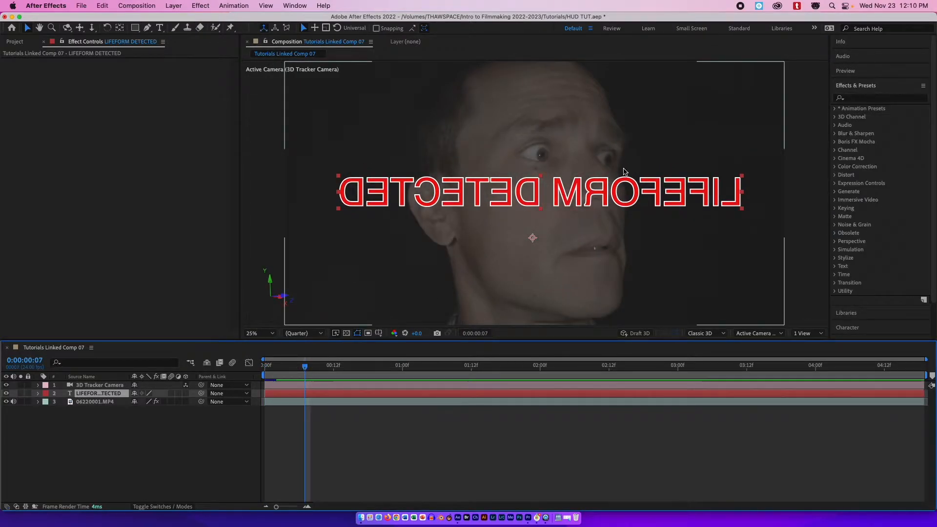
Search the effects for glow and apply the Glow effect to the text layer.
{"action": "left_click", "coordinate": [882, 98]}
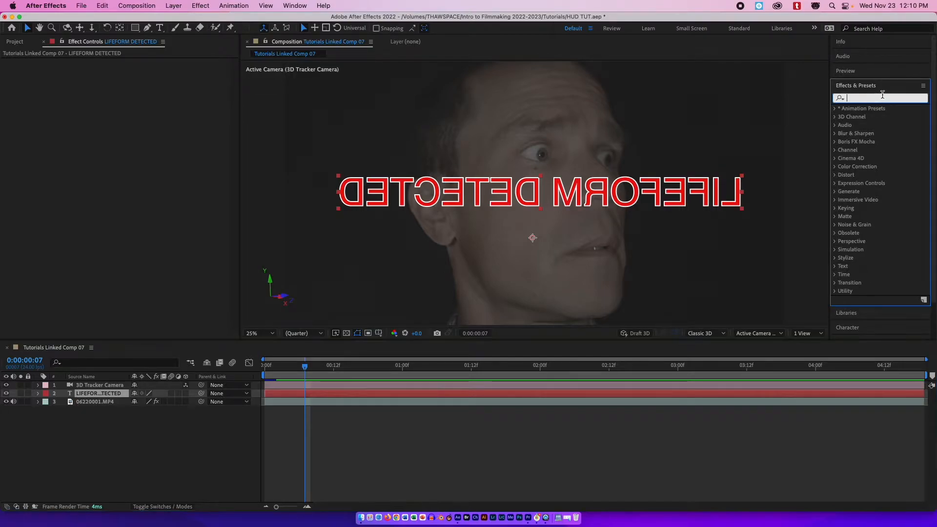
{"action": "left_click", "coordinate": [864, 87]}
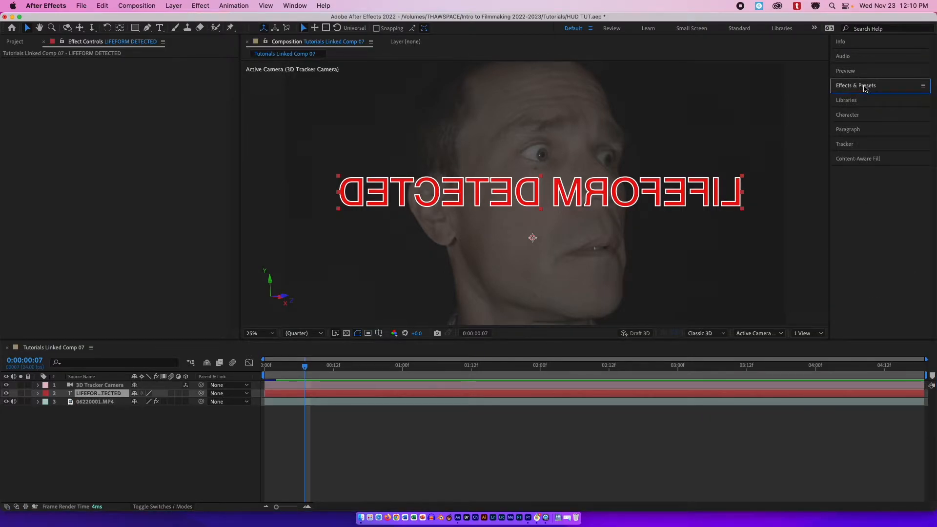
{"action": "left_click", "coordinate": [864, 87]}
{"action": "left_click", "coordinate": [864, 98]}
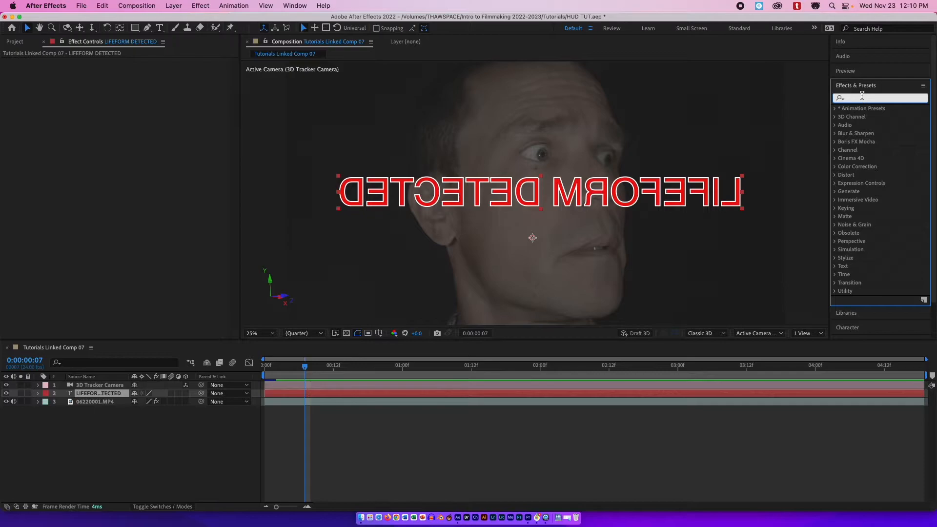
{"action": "type", "text": "glow"}
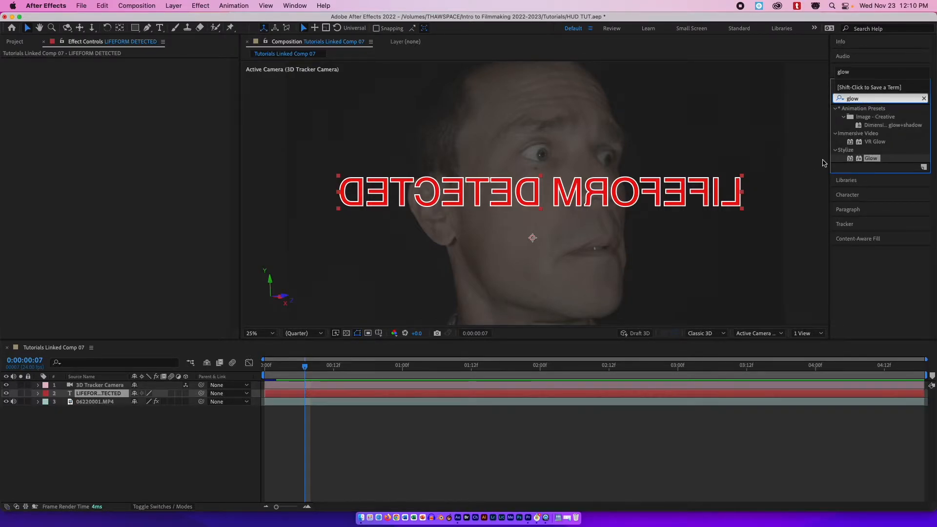
{"action": "left_click_drag", "start_coordinate": [872, 159], "coordinate": [539, 393]}
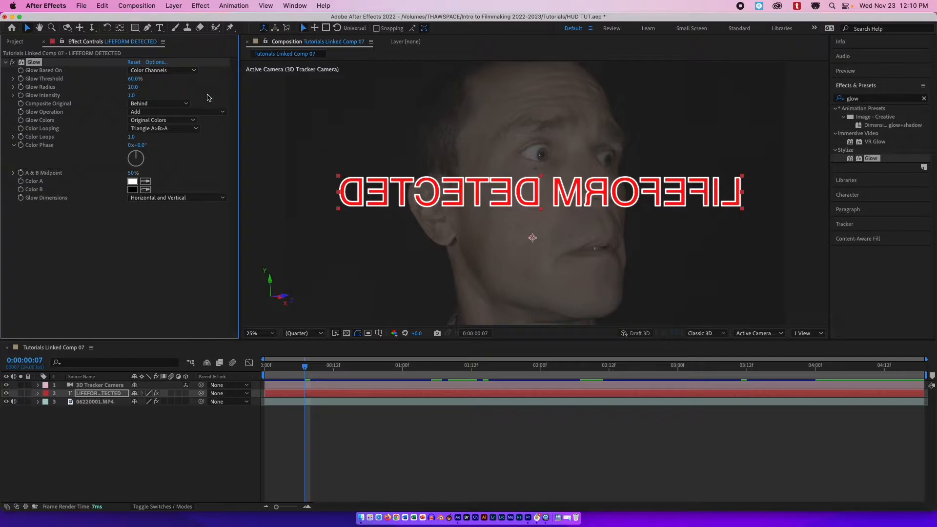
Base the glow on the alpha channel with A & B colours, keeping Color A white and setting Color B to red FB0000.
{"action": "left_click", "coordinate": [161, 70]}
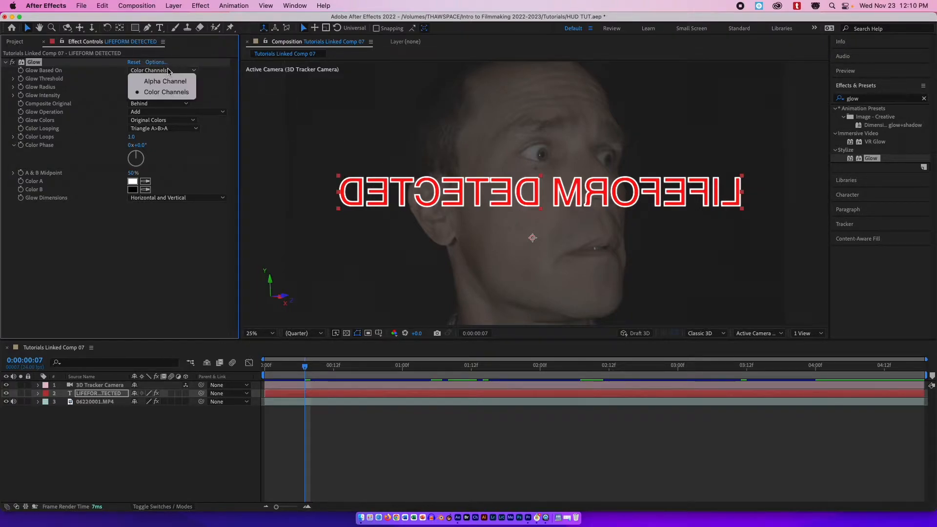
{"action": "left_click", "coordinate": [160, 79]}
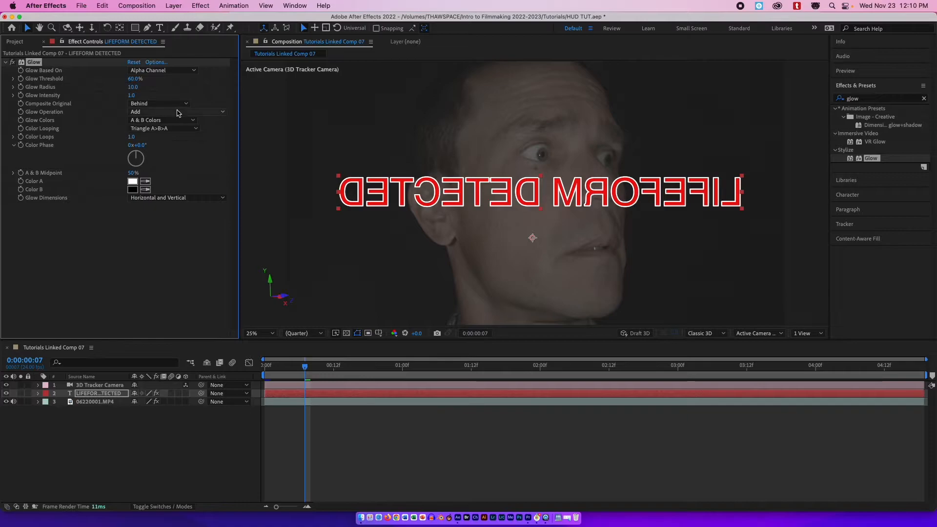
{"action": "left_click", "coordinate": [133, 182]}
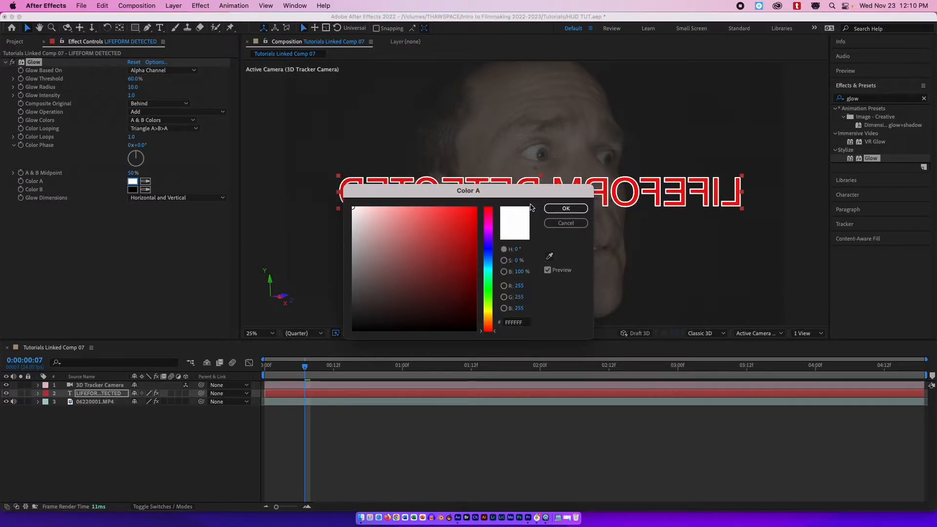
{"action": "left_click", "coordinate": [561, 210]}
{"action": "left_click", "coordinate": [132, 189]}
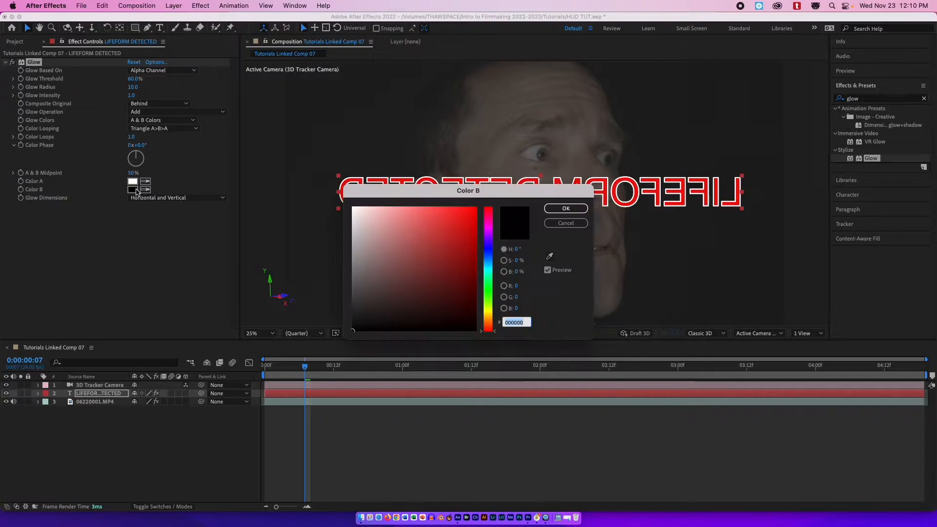
{"action": "left_click_drag", "start_coordinate": [388, 244], "coordinate": [476, 208]}
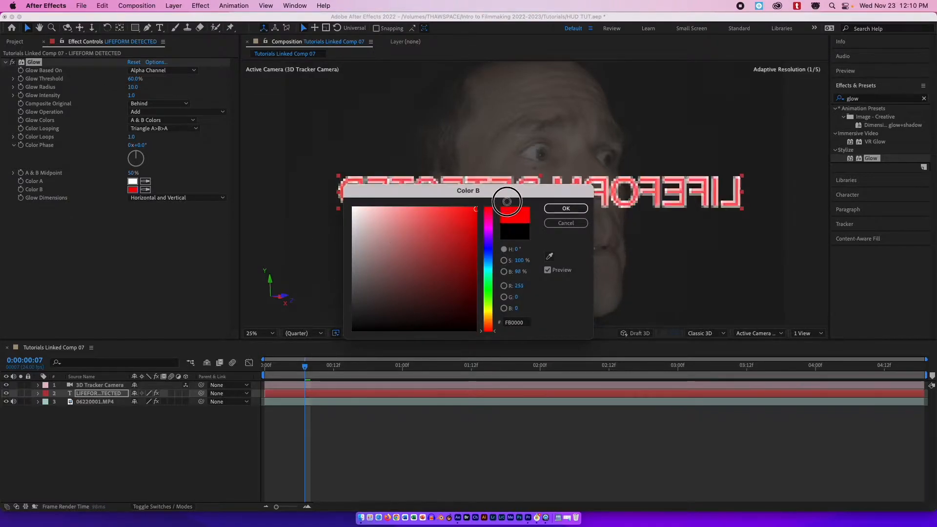
{"action": "left_click", "coordinate": [565, 208]}
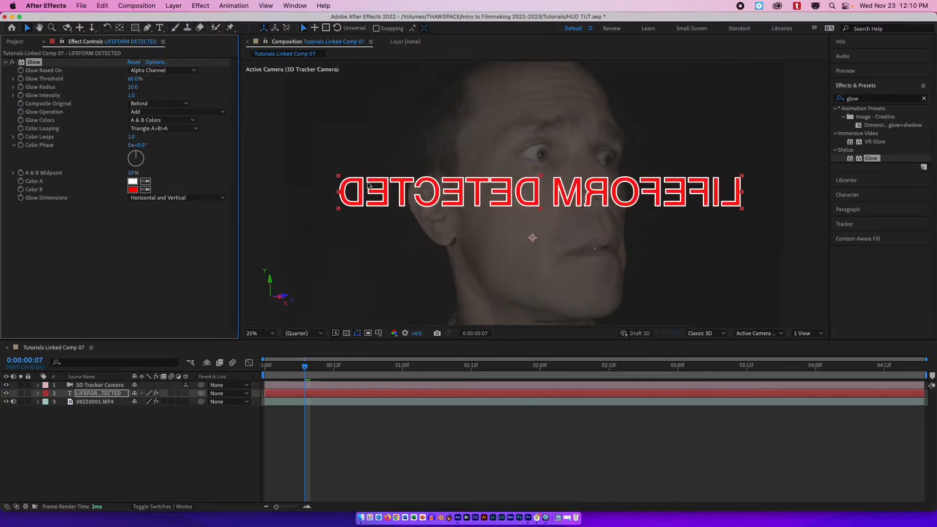
Tune the glow to threshold 34.1%, intensity 1.8 and radius 55.
{"action": "mouse_move", "coordinate": [132, 89]}
{"action": "left_mouse_down"}
{"action": "mouse_move", "coordinate": [172, 91]}
{"action": "mouse_move", "coordinate": [133, 80]}
{"action": "mouse_move", "coordinate": [156, 79]}
{"action": "mouse_move", "coordinate": [115, 88]}
{"action": "mouse_move", "coordinate": [142, 80]}
{"action": "mouse_move", "coordinate": [132, 82]}
{"action": "mouse_move", "coordinate": [190, 95]}
{"action": "mouse_move", "coordinate": [137, 79]}
{"action": "mouse_move", "coordinate": [94, 87]}
{"action": "mouse_move", "coordinate": [134, 87]}
{"action": "mouse_move", "coordinate": [124, 88]}
{"action": "left_mouse_up"}
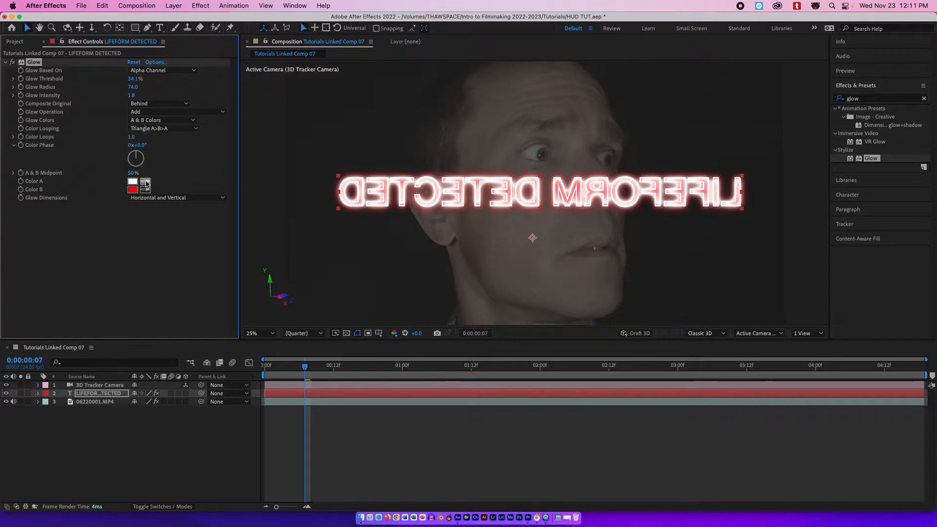
{"action": "mouse_move", "coordinate": [132, 173]}
{"action": "left_mouse_down"}
{"action": "mouse_move", "coordinate": [115, 172]}
{"action": "mouse_move", "coordinate": [146, 170]}
{"action": "mouse_move", "coordinate": [137, 169]}
{"action": "left_mouse_up"}
{"action": "left_click", "coordinate": [132, 173]}
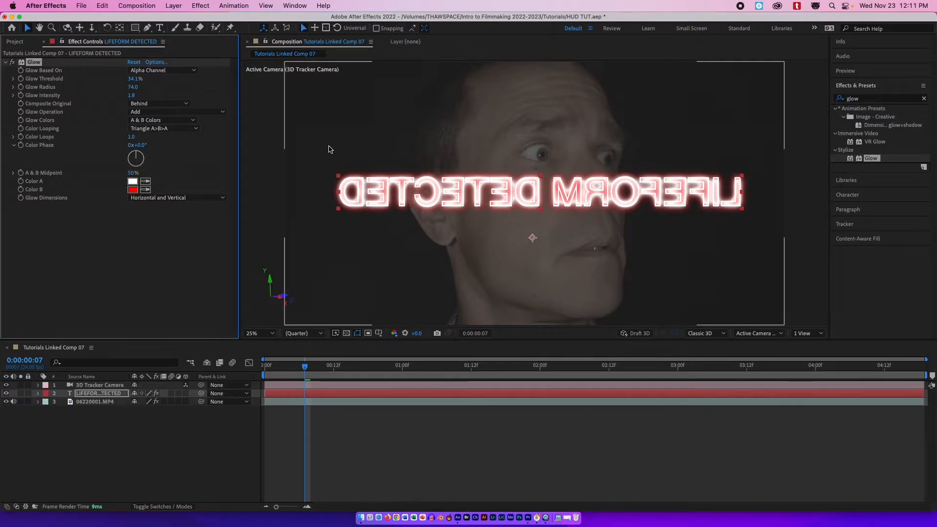
{"action": "left_click_drag", "start_coordinate": [133, 87], "coordinate": [203, 80]}
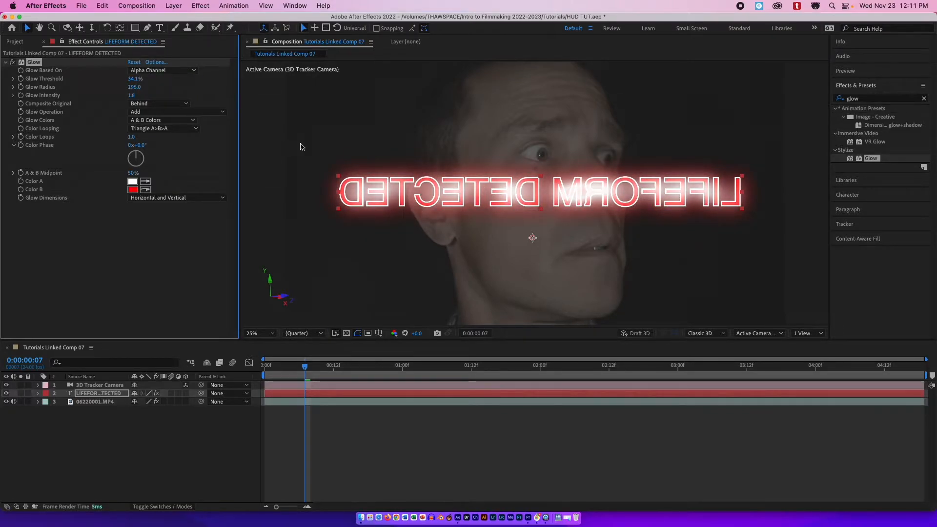
{"action": "left_click_drag", "start_coordinate": [133, 87], "coordinate": [74, 87]}
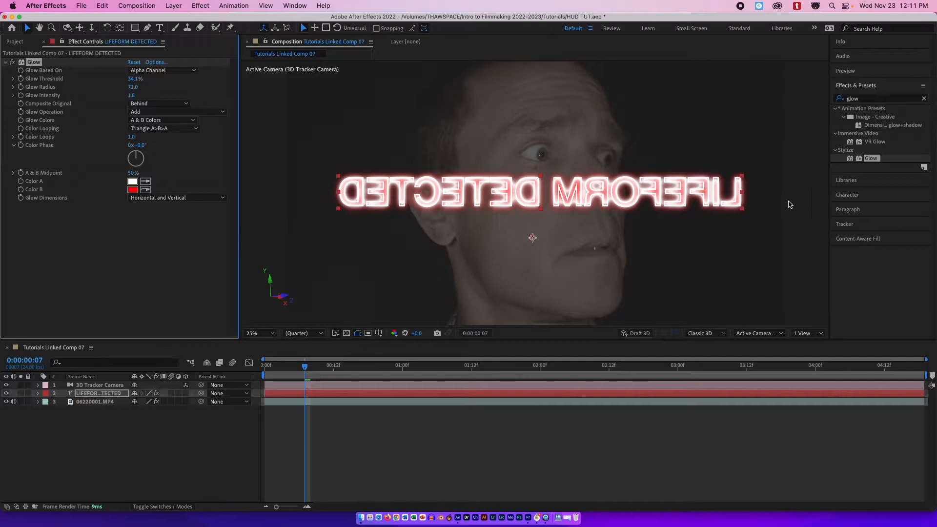
{"action": "left_click_drag", "start_coordinate": [133, 87], "coordinate": [126, 88]}
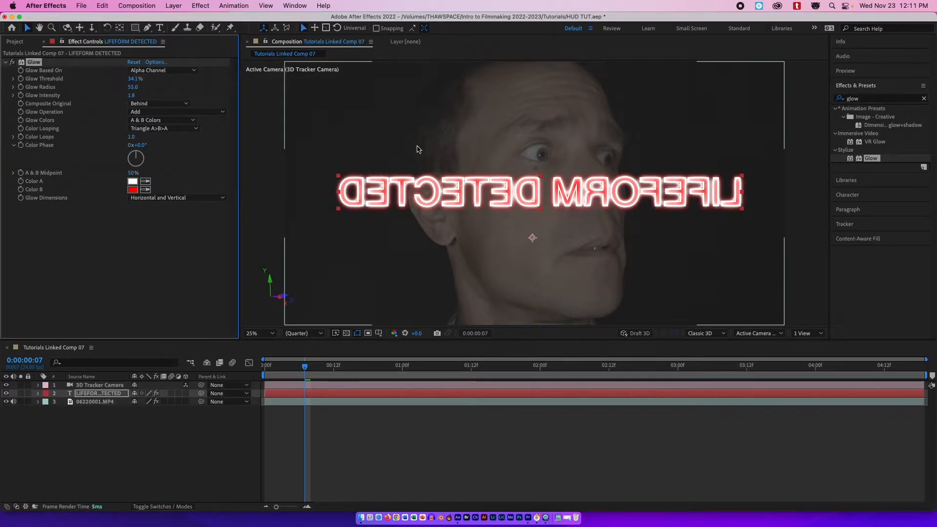
Search the effects for grid and apply the Grid effect to the text layer.
{"action": "left_click", "coordinate": [924, 99]}
{"action": "left_click", "coordinate": [882, 99]}
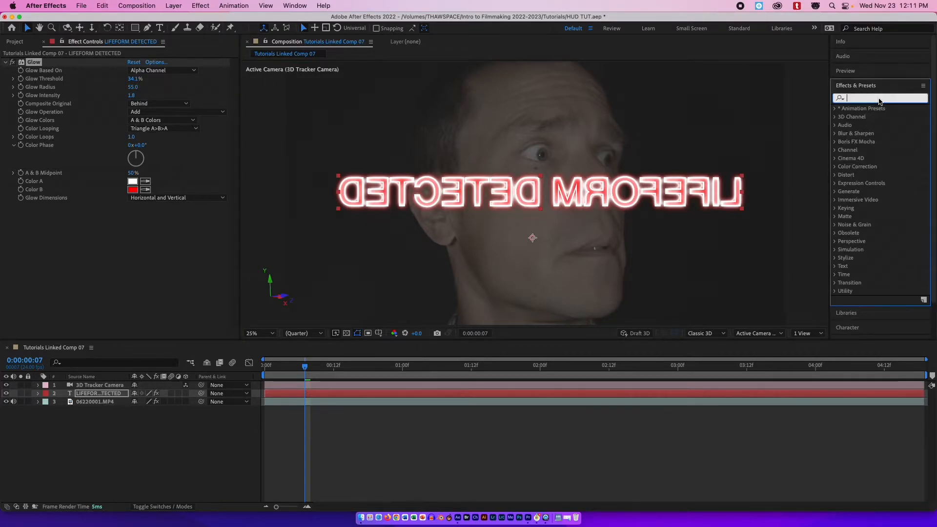
{"action": "type", "text": "gr"}
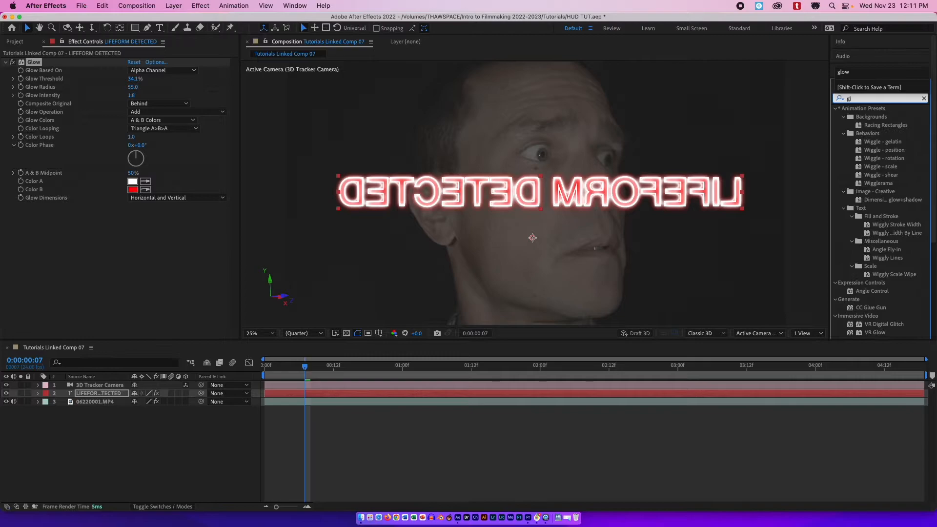
{"action": "type", "text": "id"}
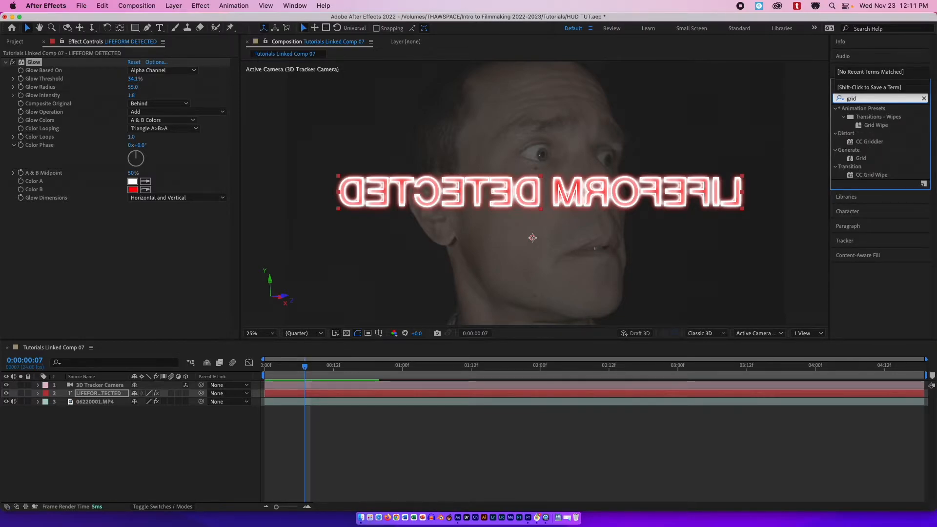
{"action": "left_click_drag", "start_coordinate": [859, 160], "coordinate": [581, 397]}
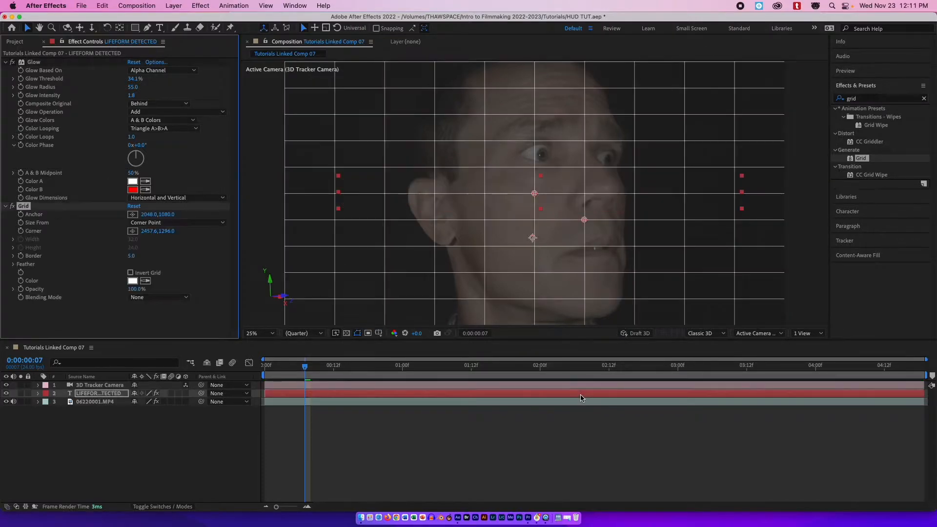
Set the grid colour to black (000000) and its blending mode to Multiply.
{"action": "left_click", "coordinate": [133, 282]}
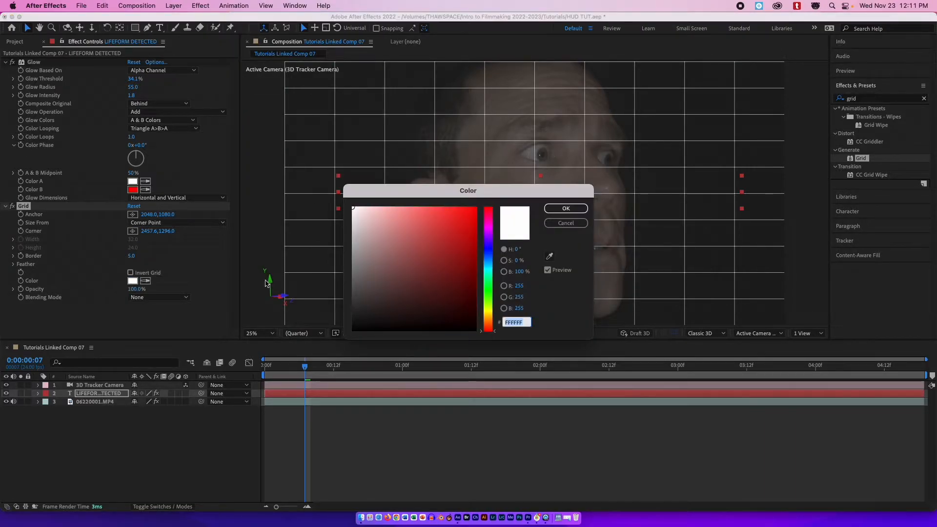
{"action": "left_click_drag", "start_coordinate": [401, 252], "coordinate": [303, 341]}
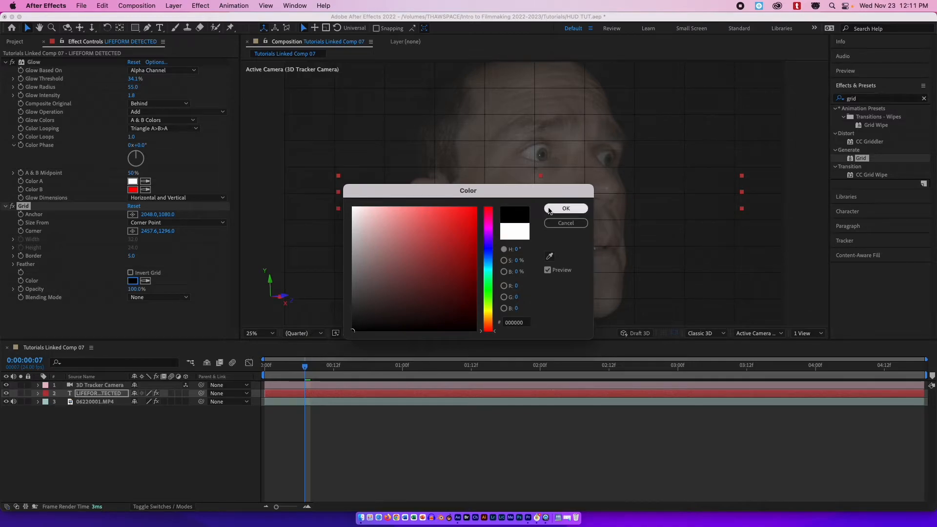
{"action": "left_click", "coordinate": [566, 208]}
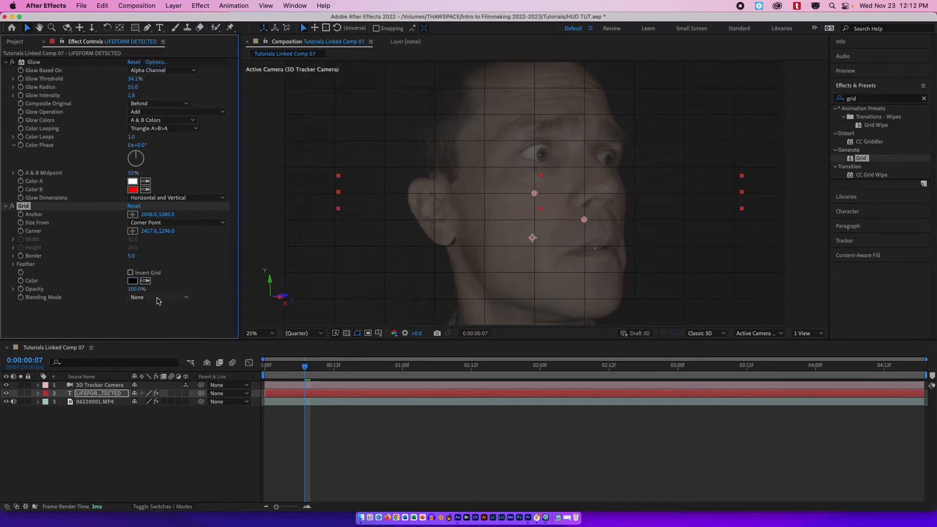
{"action": "left_click", "coordinate": [158, 298]}
{"action": "left_click", "coordinate": [155, 335]}
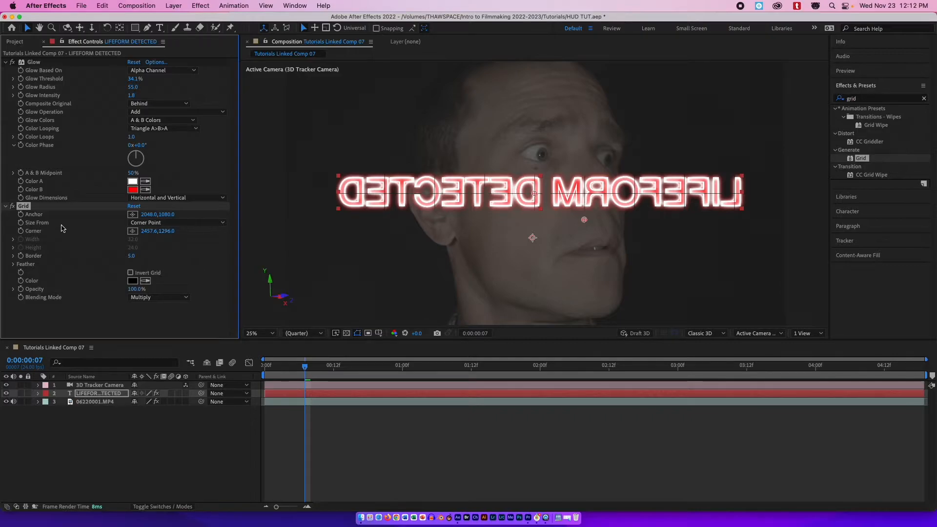
Size the grid by Width & Height Sliders, with width about 21.9 and height about 20.9.
{"action": "left_click", "coordinate": [200, 222]}
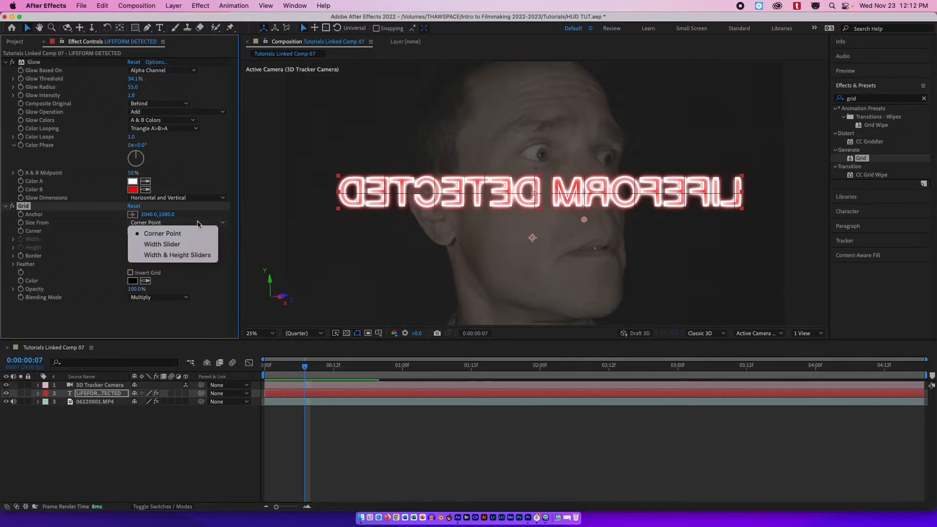
{"action": "left_click", "coordinate": [170, 256]}
{"action": "left_click_drag", "start_coordinate": [56, 254], "coordinate": [44, 274]}
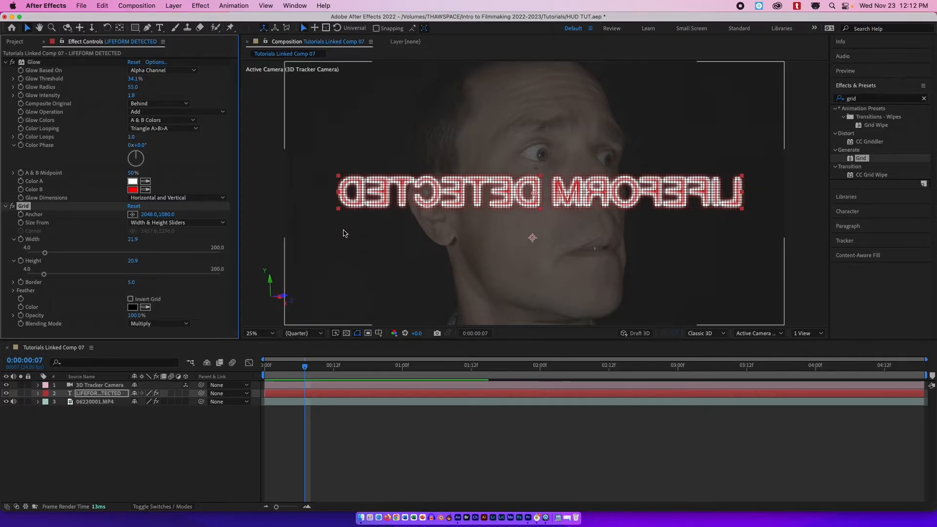
Add a wiggle(10,30) expression to the text layer's opacity and play the result from the first frame.
{"action": "left_click", "coordinate": [38, 393]}
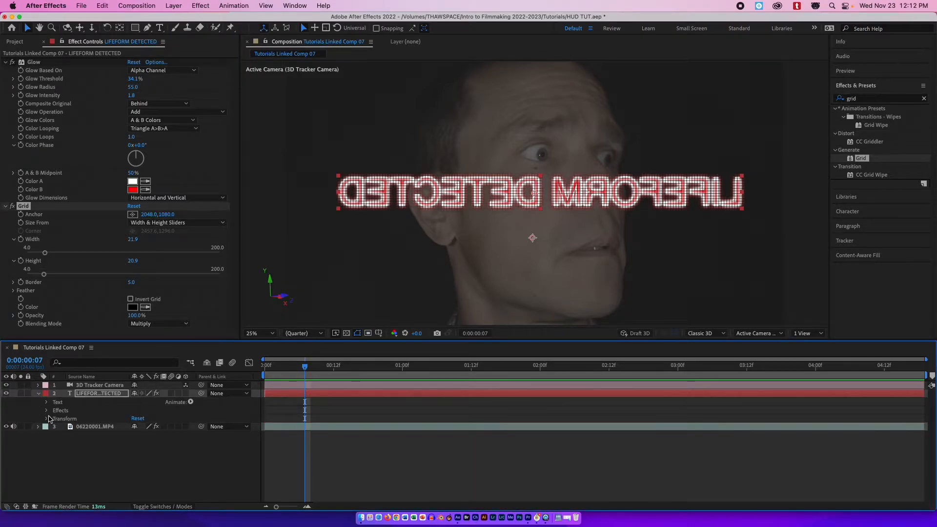
{"action": "left_click", "coordinate": [46, 419]}
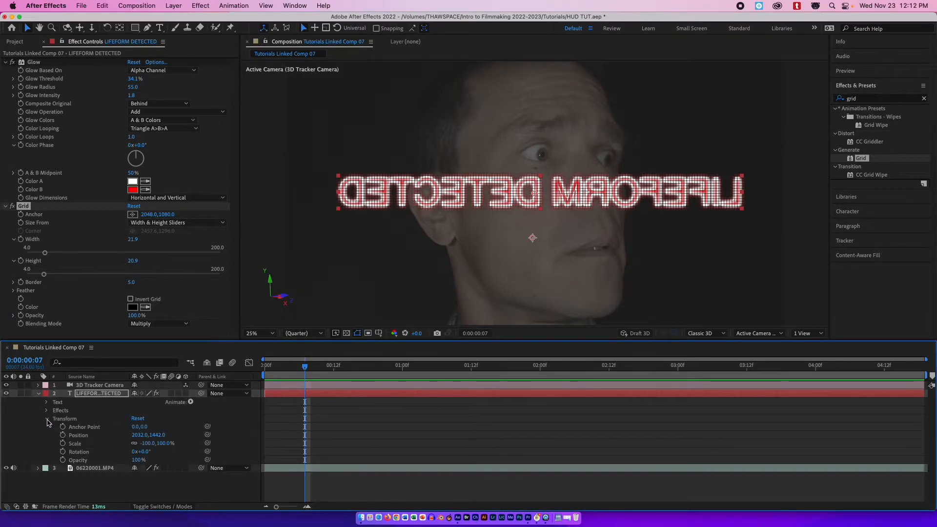
{"action": "left_click", "coordinate": [63, 460], "text": "alt"}
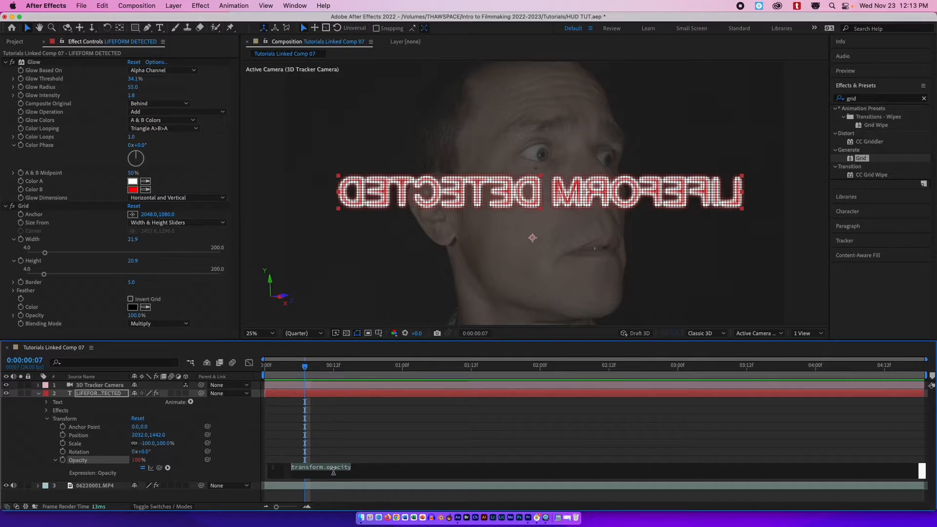
{"action": "type", "text": "wigg"}
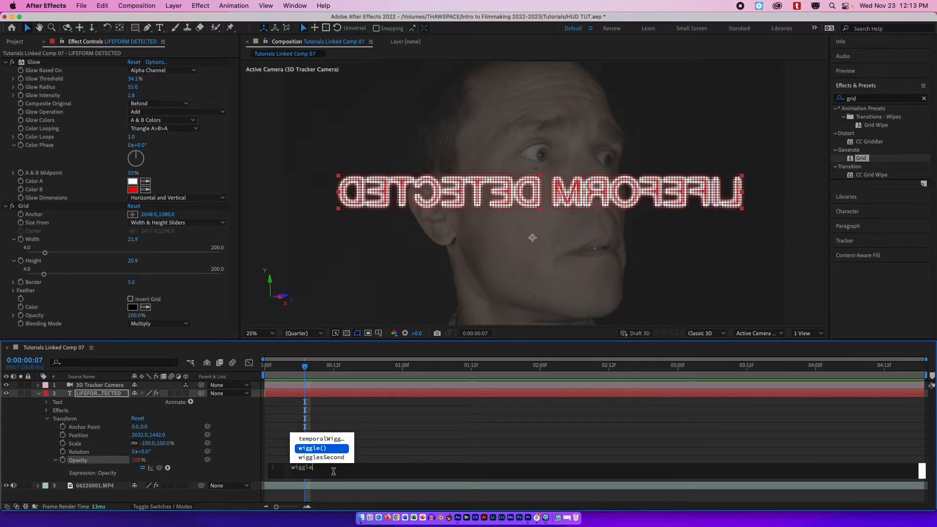
{"action": "type", "text": "le"}
{"action": "key", "text": "Return"}
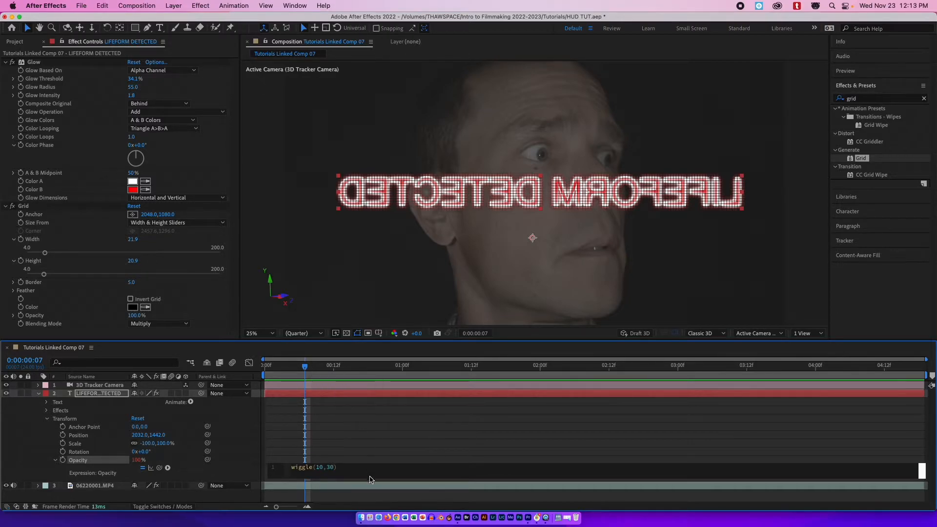
{"action": "left_click", "coordinate": [354, 461]}
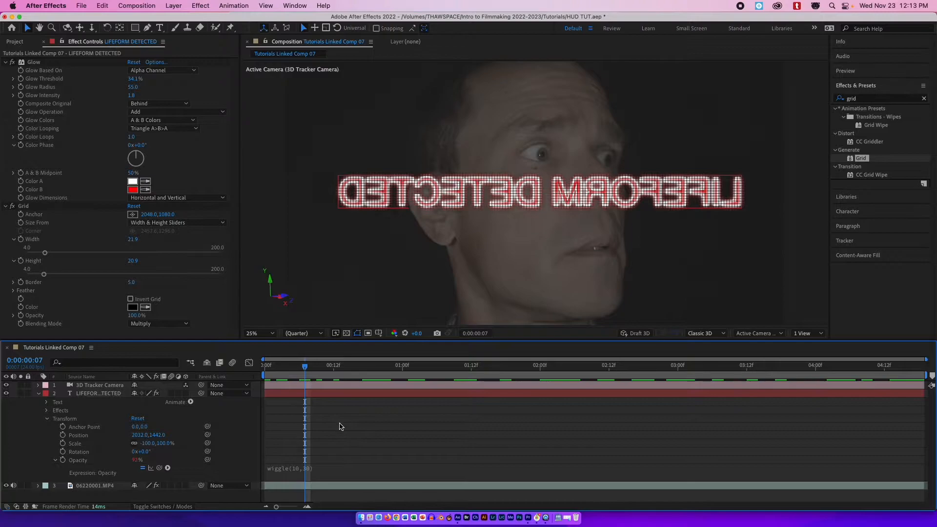
{"action": "left_click", "coordinate": [265, 366]}
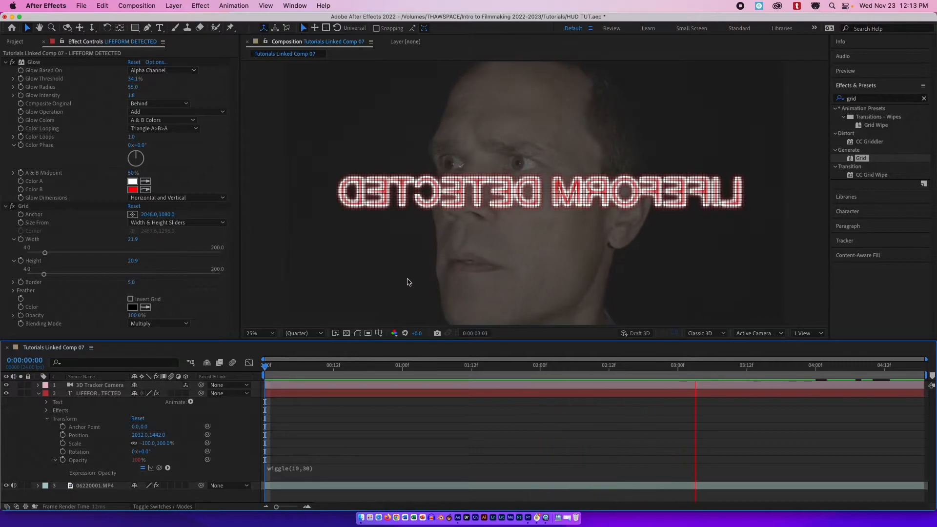
Pre-compose the LIFEFORM DETECTED text layer, moving all attributes into the new composition.
{"action": "key", "text": "space"}
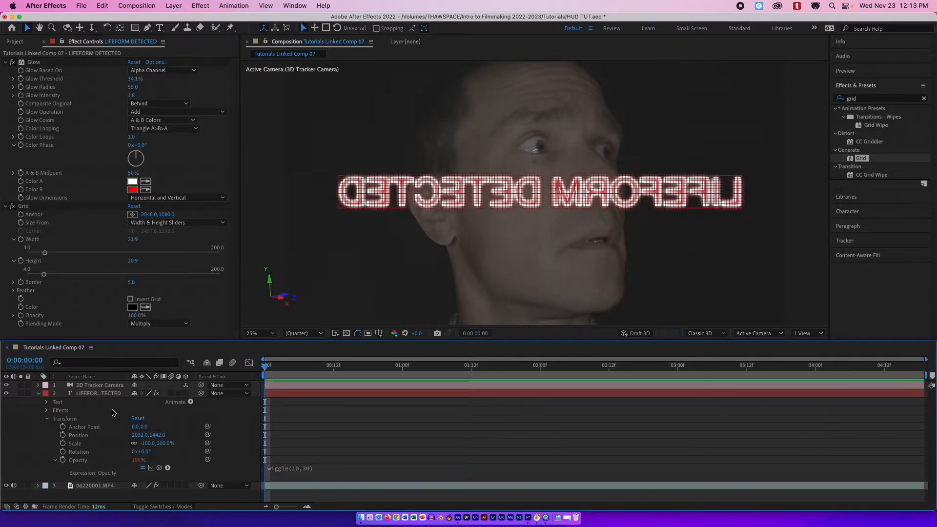
{"action": "left_click", "coordinate": [38, 393]}
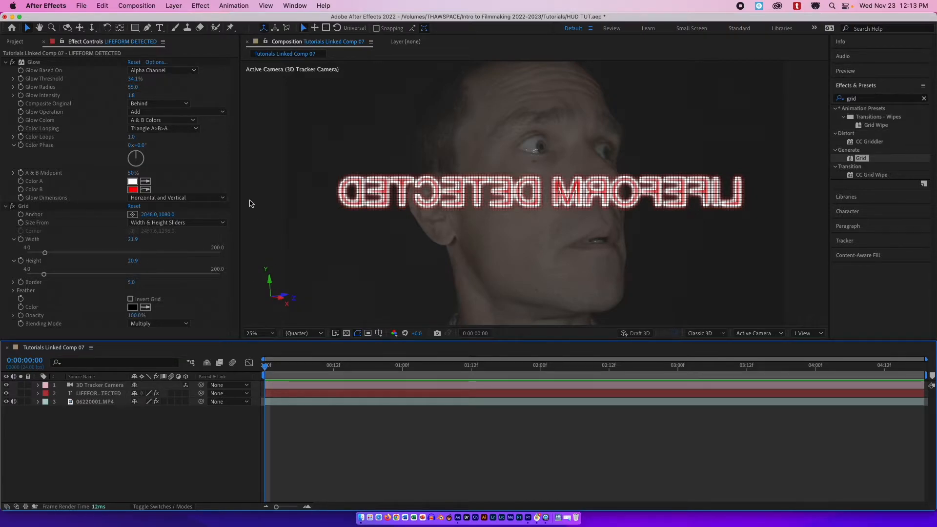
{"action": "left_click", "coordinate": [281, 395]}
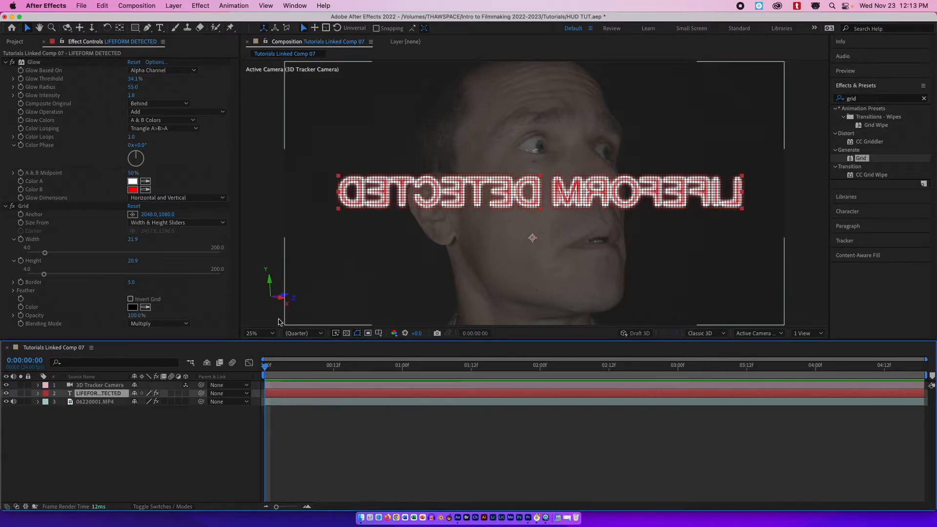
{"action": "right_click", "coordinate": [305, 398]}
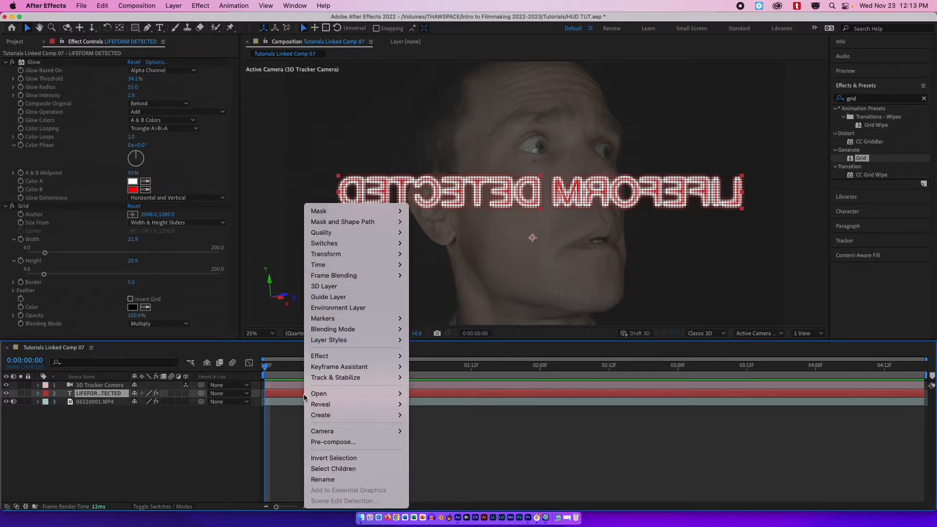
{"action": "left_click", "coordinate": [284, 398]}
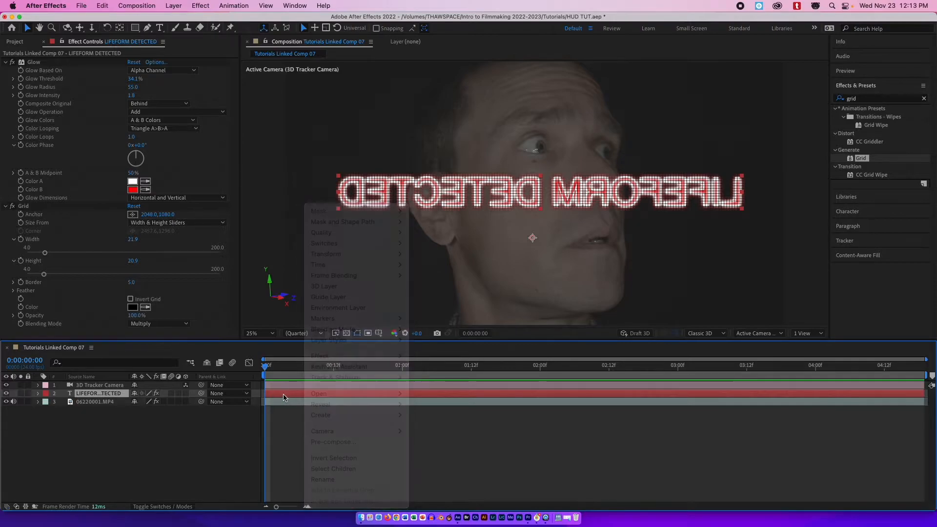
{"action": "right_click", "coordinate": [284, 398]}
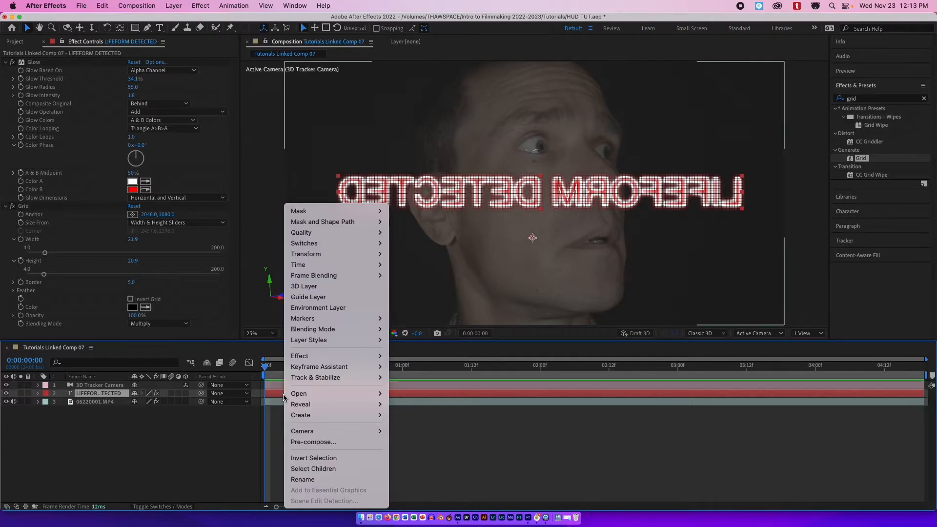
{"action": "left_click", "coordinate": [327, 442]}
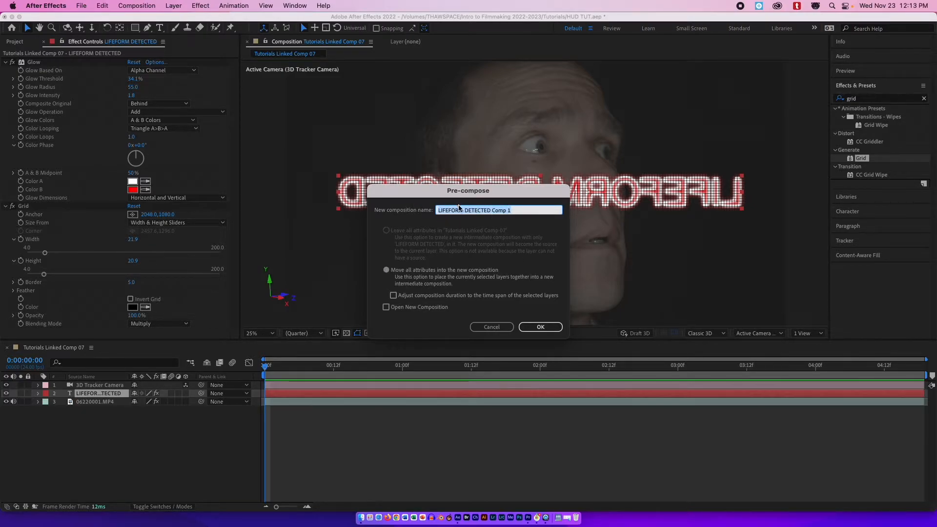
{"action": "left_click", "coordinate": [541, 327]}
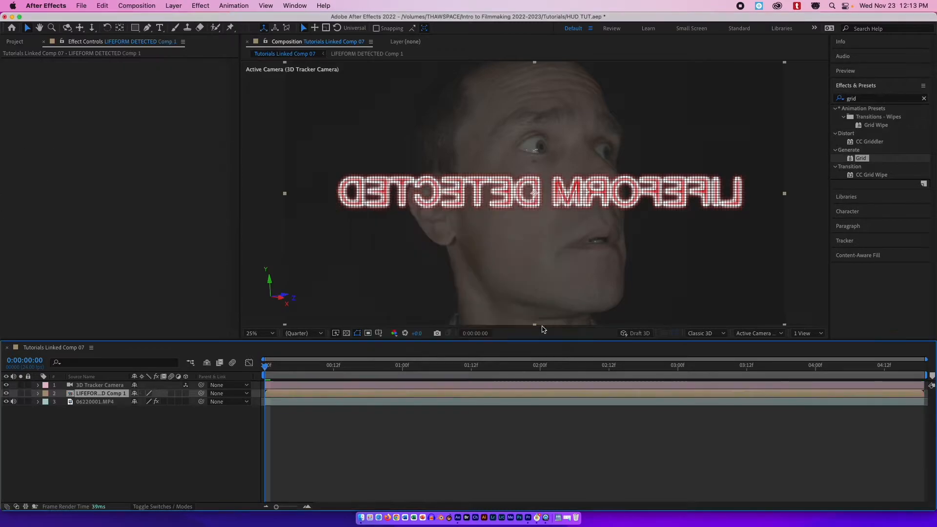
Set the pre-composed text layer's blending mode to Add.
{"action": "mouse_move", "coordinate": [282, 367]}
{"action": "left_mouse_down"}
{"action": "mouse_move", "coordinate": [273, 365]}
{"action": "mouse_move", "coordinate": [390, 365]}
{"action": "mouse_move", "coordinate": [265, 365]}
{"action": "left_mouse_up"}
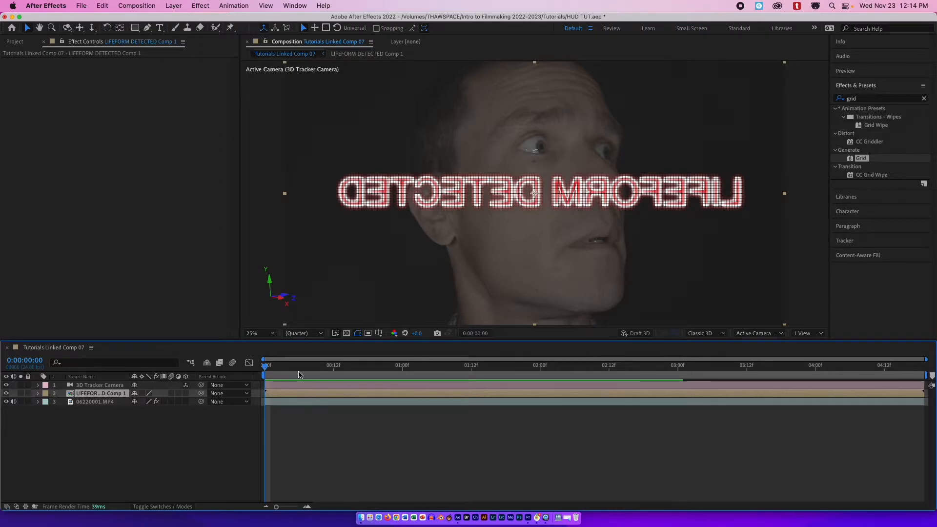
{"action": "mouse_move", "coordinate": [266, 368]}
{"action": "left_mouse_down"}
{"action": "mouse_move", "coordinate": [350, 371]}
{"action": "mouse_move", "coordinate": [266, 367]}
{"action": "left_mouse_up"}
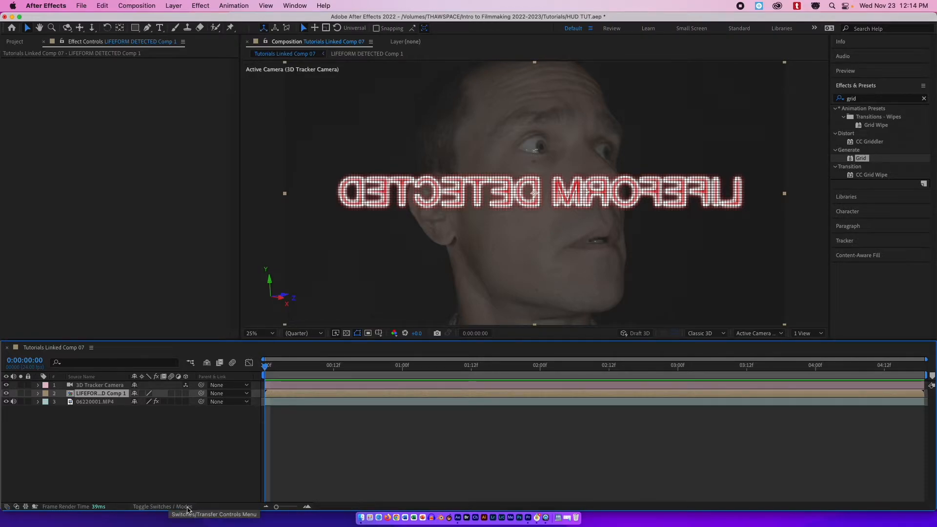
{"action": "left_click", "coordinate": [188, 508]}
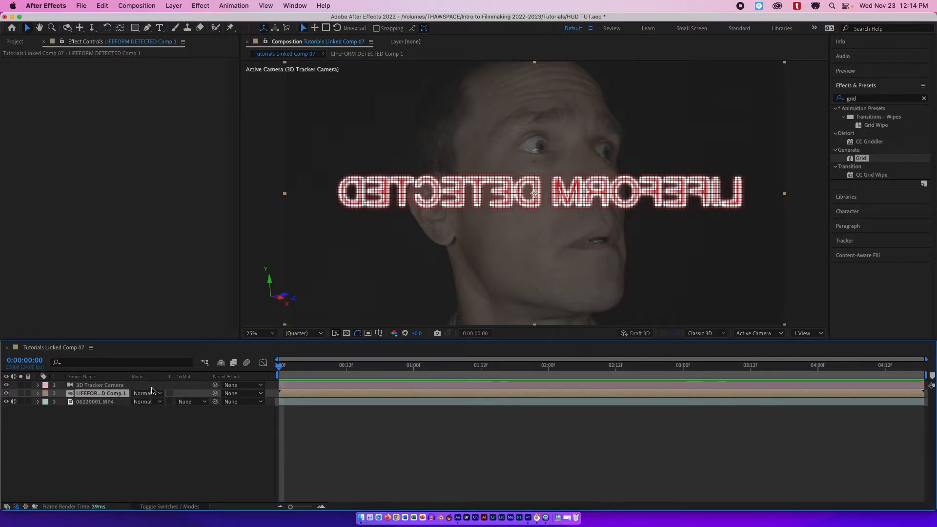
{"action": "left_click", "coordinate": [155, 395]}
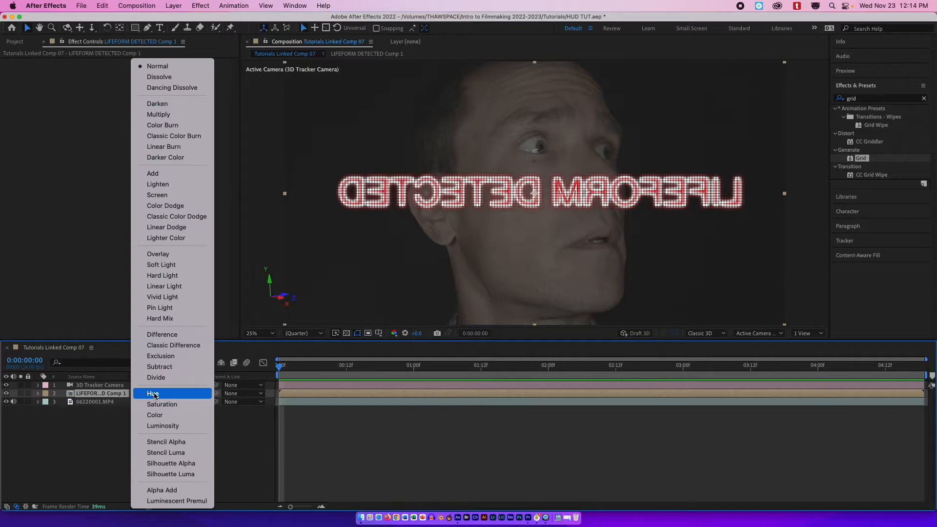
{"action": "left_click", "coordinate": [179, 175]}
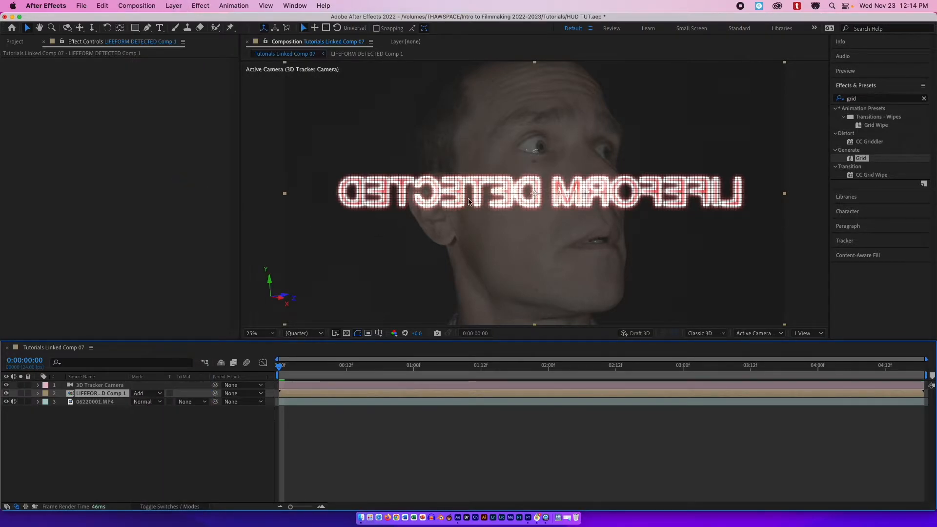
Set the pre-composed text layer's opacity to 90%.
{"action": "left_click", "coordinate": [38, 394]}
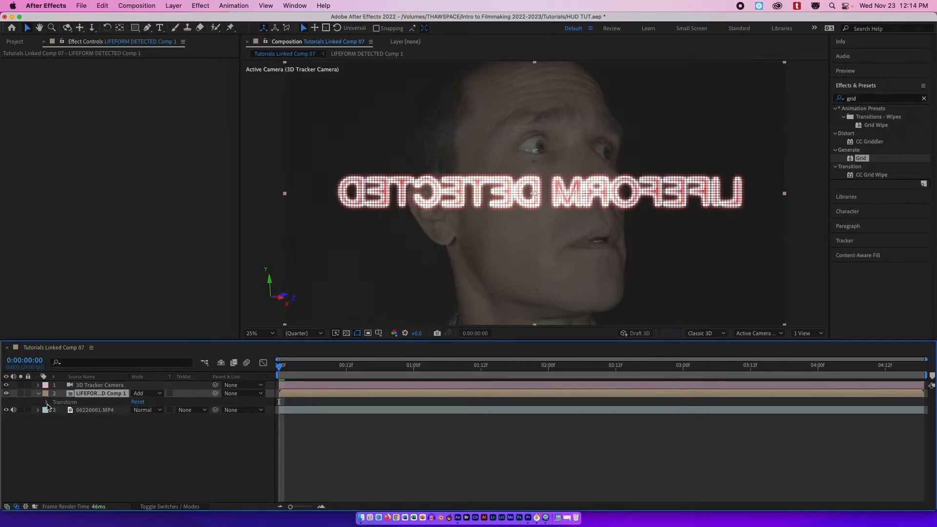
{"action": "left_click", "coordinate": [47, 403]}
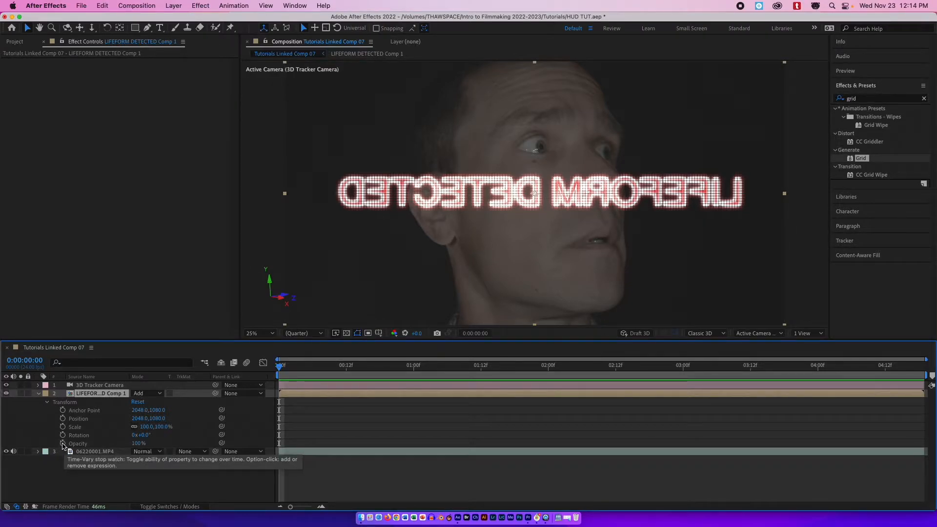
{"action": "left_click", "coordinate": [138, 443]}
{"action": "type", "text": "90"}
{"action": "key", "text": "Return"}
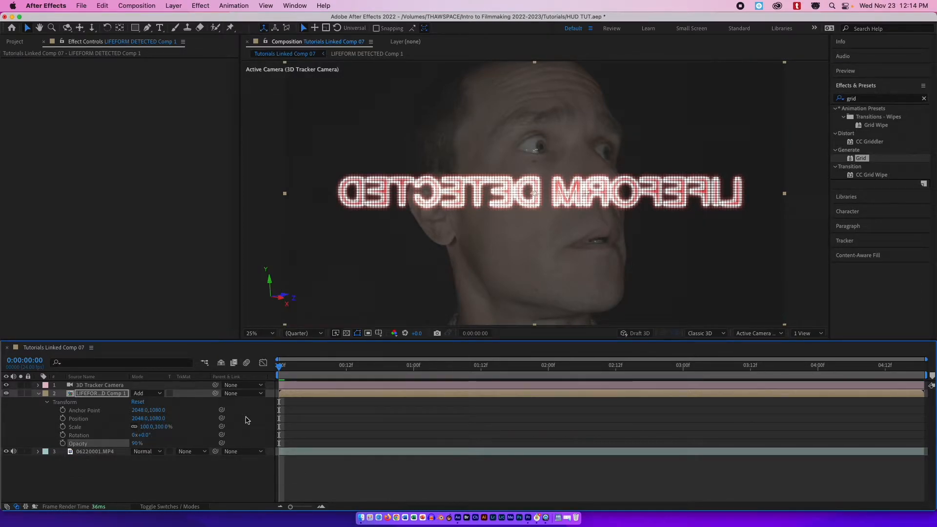
Scrub through the shot and turn the pre-composed text layer into a 3D layer.
{"action": "left_click_drag", "start_coordinate": [288, 364], "coordinate": [500, 348]}
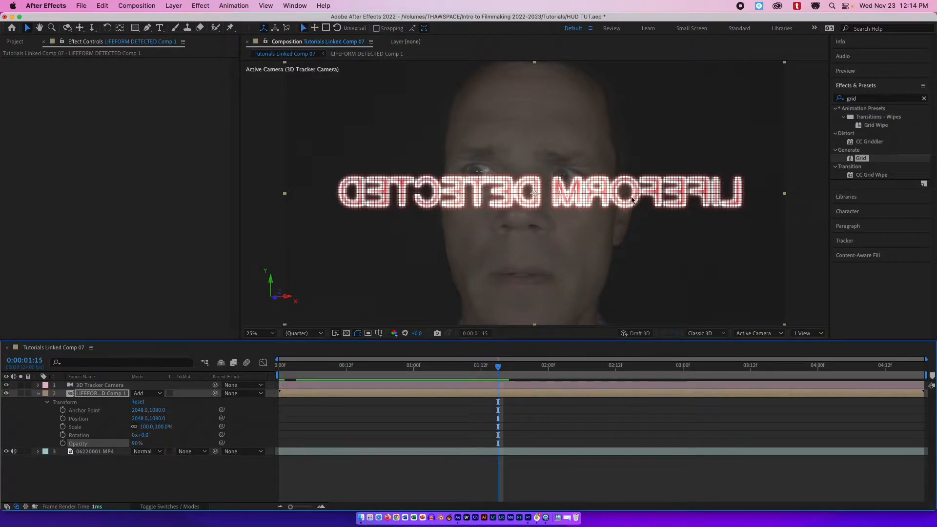
{"action": "left_click_drag", "start_coordinate": [511, 367], "coordinate": [459, 367]}
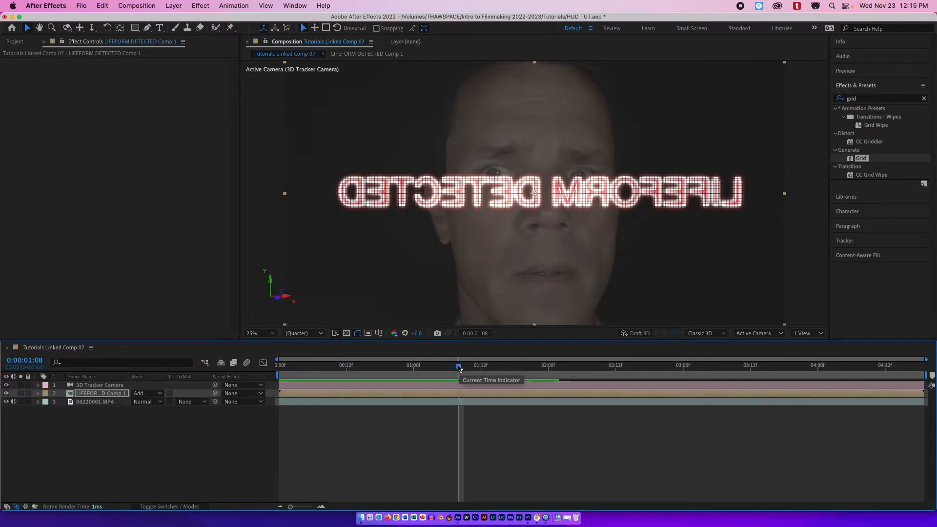
{"action": "left_click", "coordinate": [188, 508]}
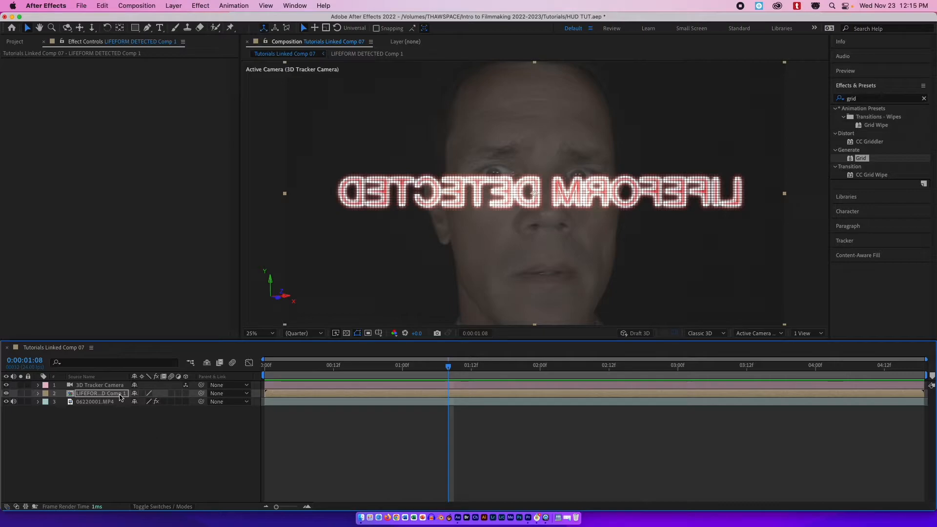
{"action": "left_click", "coordinate": [186, 394]}
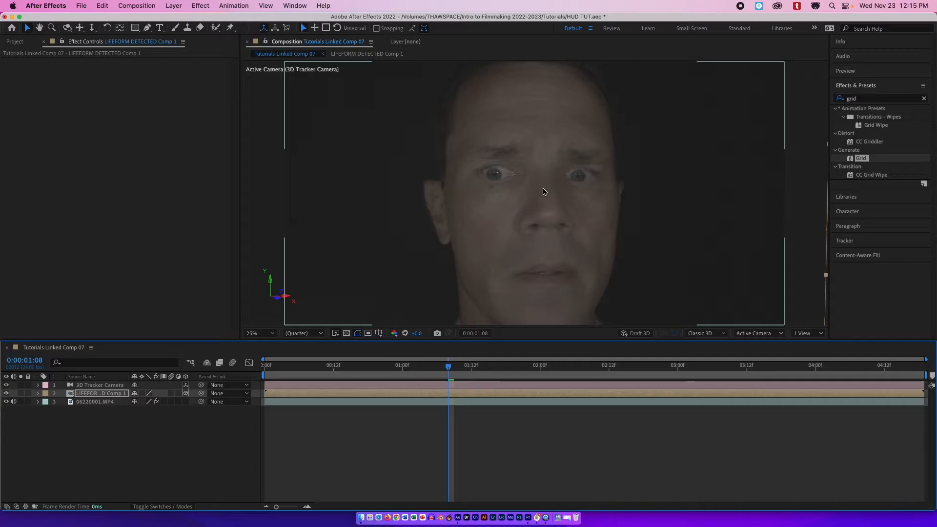
Zoom out to find the 3D text layer and move it over the right side of the face.
{"action": "scroll", "coordinate": [544, 191], "scroll_direction": "down", "scroll_amount": 4}
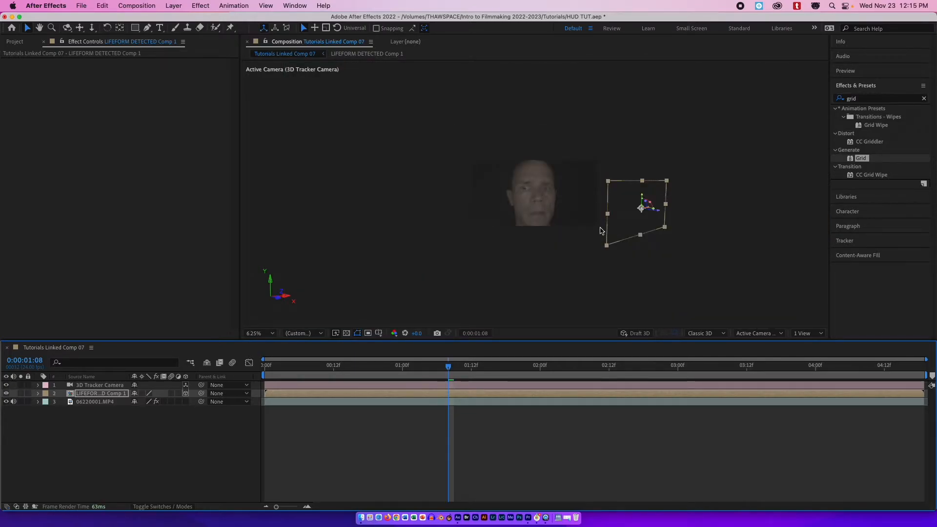
{"action": "left_click_drag", "start_coordinate": [656, 210], "coordinate": [658, 210]}
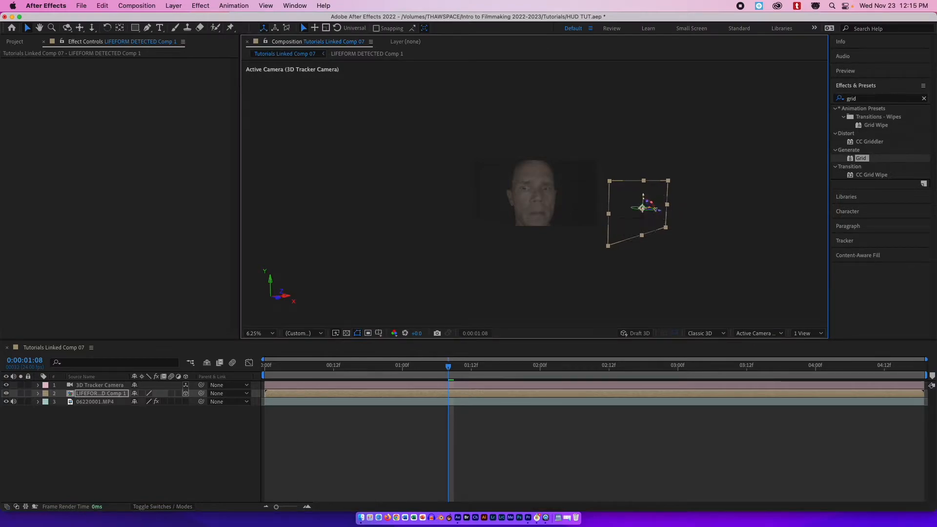
{"action": "scroll", "coordinate": [644, 213], "scroll_direction": "up", "scroll_amount": 2}
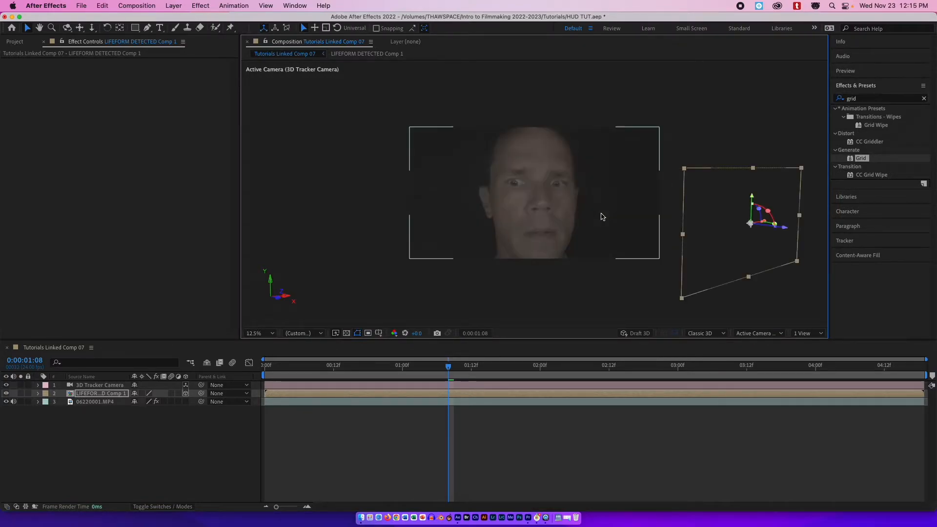
{"action": "left_click_drag", "start_coordinate": [787, 230], "coordinate": [698, 217]}
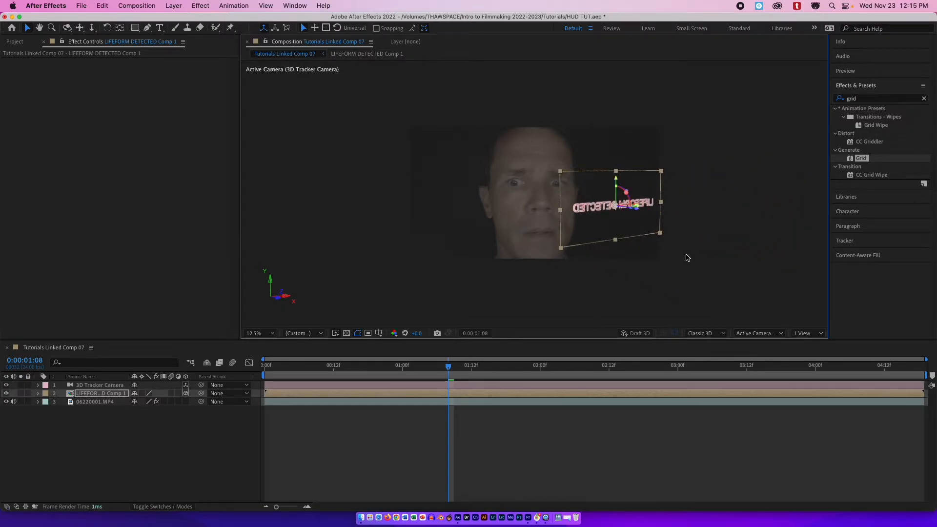
Adjust the 3D text layer's position and rotation at the one-second frame.
{"action": "left_click_drag", "start_coordinate": [449, 366], "coordinate": [403, 342]}
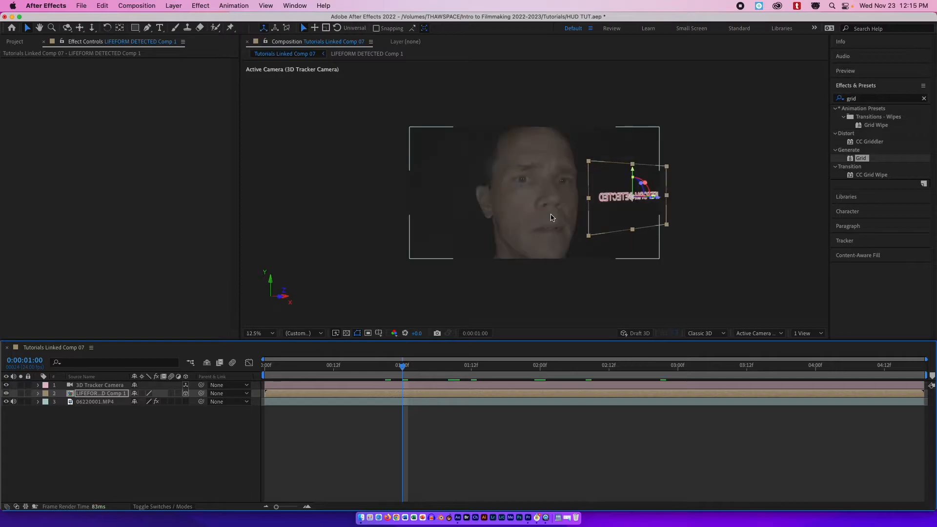
{"action": "key", "text": "period"}
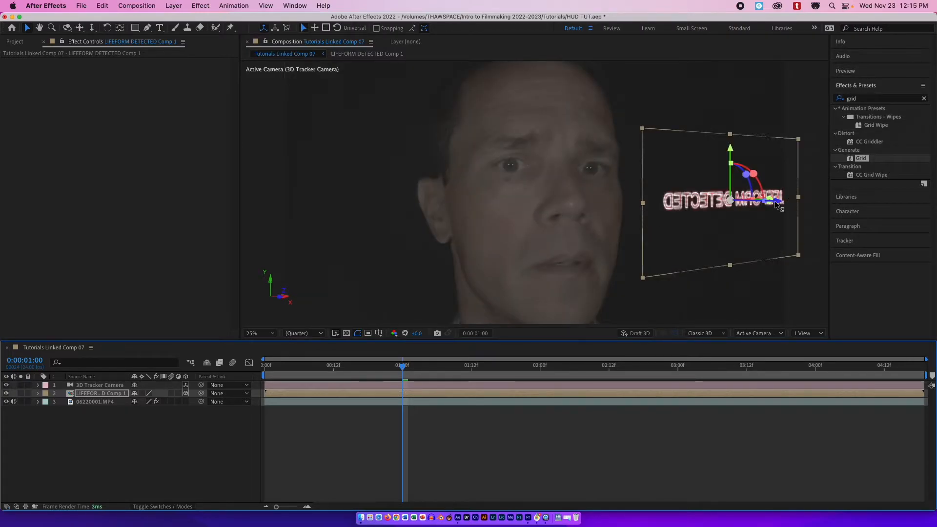
{"action": "left_click_drag", "start_coordinate": [776, 204], "coordinate": [754, 202]}
{"action": "mouse_move", "coordinate": [709, 154]}
{"action": "left_mouse_down"}
{"action": "mouse_move", "coordinate": [708, 138]}
{"action": "mouse_move", "coordinate": [707, 155]}
{"action": "left_mouse_up"}
{"action": "left_click_drag", "start_coordinate": [756, 209], "coordinate": [722, 210]}
Reposition and rotate the 3D text layer so it angles away beside the face around the two-second mark.
{"action": "left_click", "coordinate": [396, 366]}
{"action": "left_click_drag", "start_coordinate": [395, 369], "coordinate": [684, 340]}
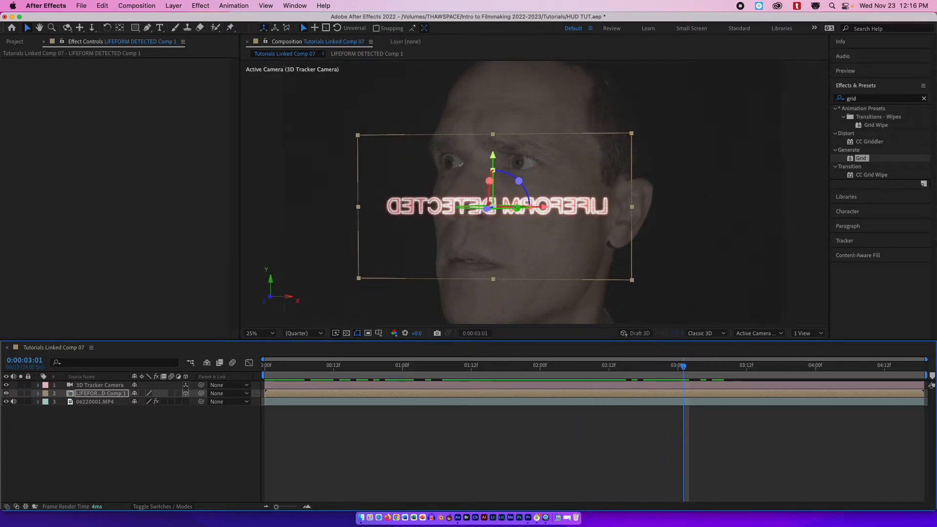
{"action": "left_click_drag", "start_coordinate": [501, 209], "coordinate": [722, 203]}
{"action": "left_click_drag", "start_coordinate": [683, 366], "coordinate": [558, 367]}
{"action": "left_click_drag", "start_coordinate": [711, 215], "coordinate": [701, 214]}
{"action": "left_click_drag", "start_coordinate": [654, 168], "coordinate": [654, 160]}
{"action": "left_click_drag", "start_coordinate": [556, 372], "coordinate": [587, 372]}
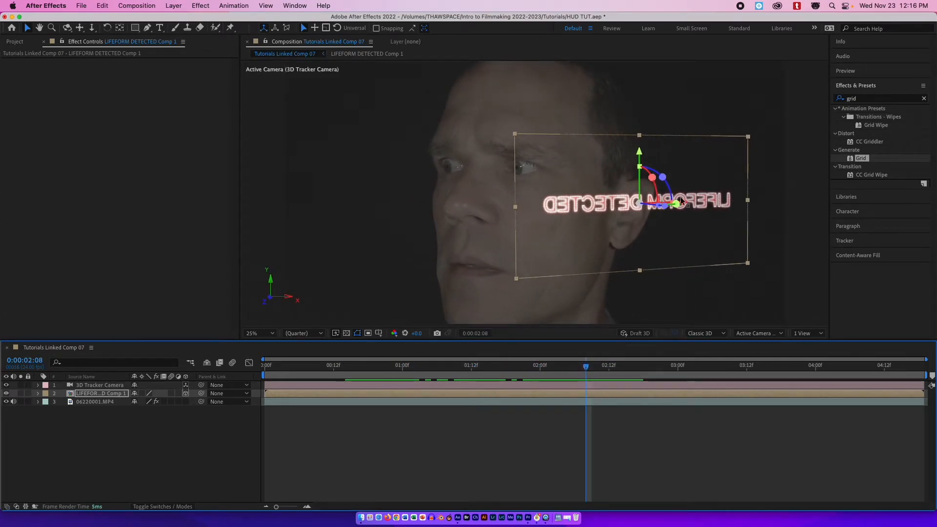
{"action": "mouse_move", "coordinate": [686, 204]}
{"action": "left_mouse_down"}
{"action": "mouse_move", "coordinate": [625, 209]}
{"action": "mouse_move", "coordinate": [680, 217]}
{"action": "left_mouse_up"}
{"action": "left_click_drag", "start_coordinate": [700, 233], "coordinate": [664, 295]}
Pull the 3D text layer inward along its X axis and return to the first frame.
{"action": "left_click_drag", "start_coordinate": [445, 367], "coordinate": [386, 367]}
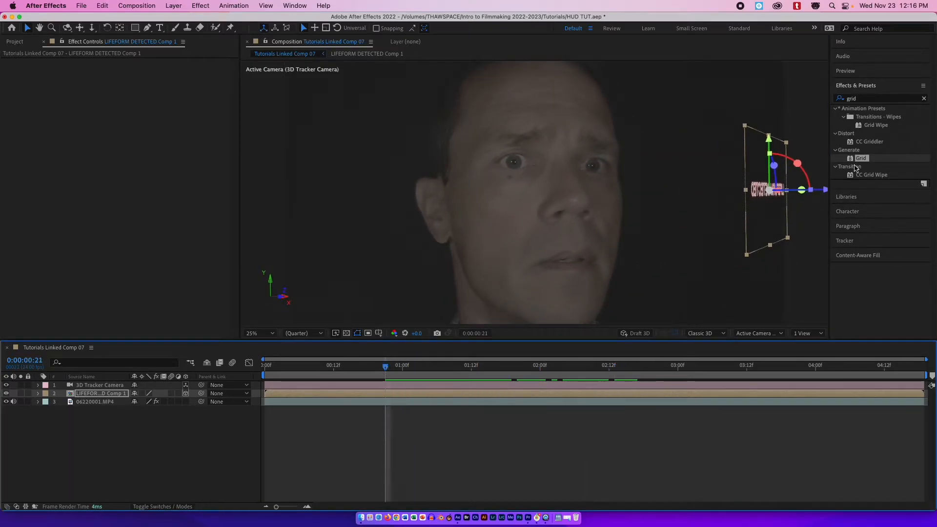
{"action": "left_click_drag", "start_coordinate": [826, 190], "coordinate": [780, 192]}
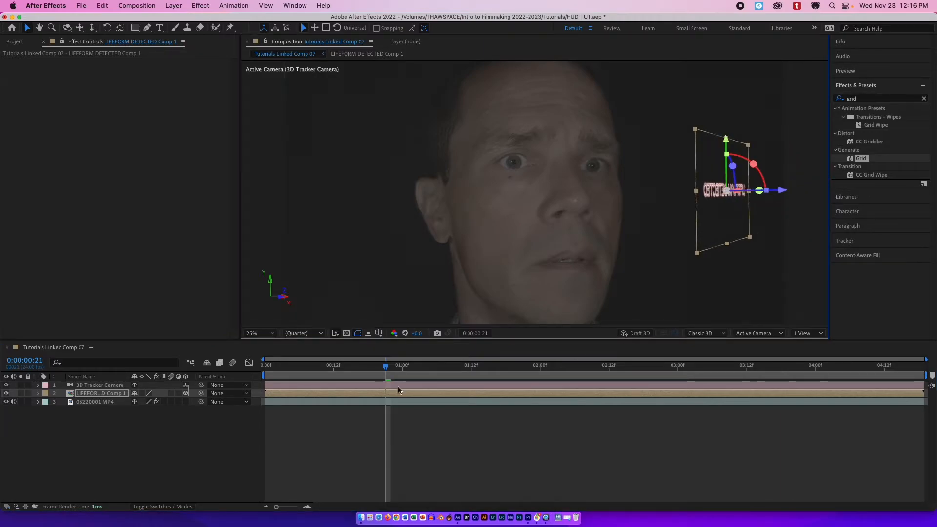
{"action": "left_click_drag", "start_coordinate": [376, 367], "coordinate": [408, 365]}
{"action": "left_click_drag", "start_coordinate": [738, 196], "coordinate": [738, 197]}
{"action": "left_click_drag", "start_coordinate": [408, 366], "coordinate": [244, 349]}
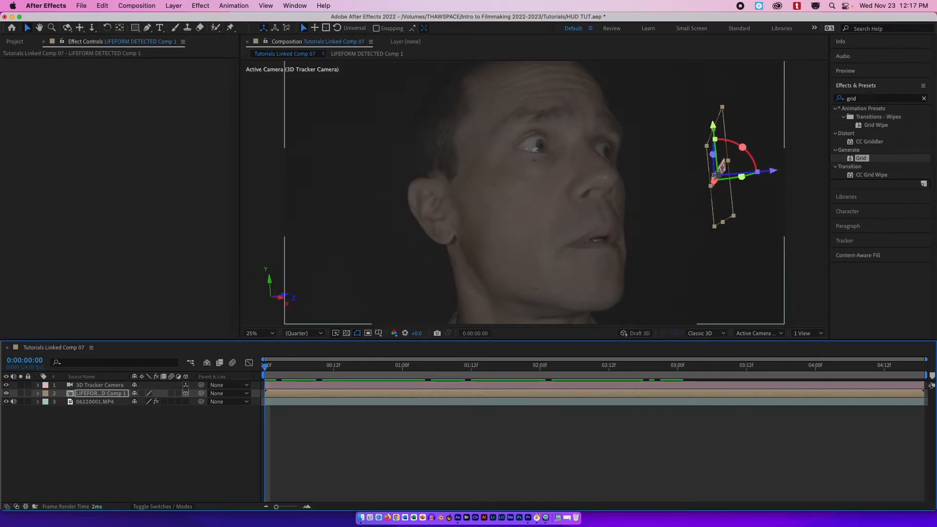
{"action": "mouse_move", "coordinate": [265, 368]}
{"action": "left_mouse_down"}
{"action": "mouse_move", "coordinate": [442, 366]}
{"action": "mouse_move", "coordinate": [258, 374]}
{"action": "left_mouse_up"}
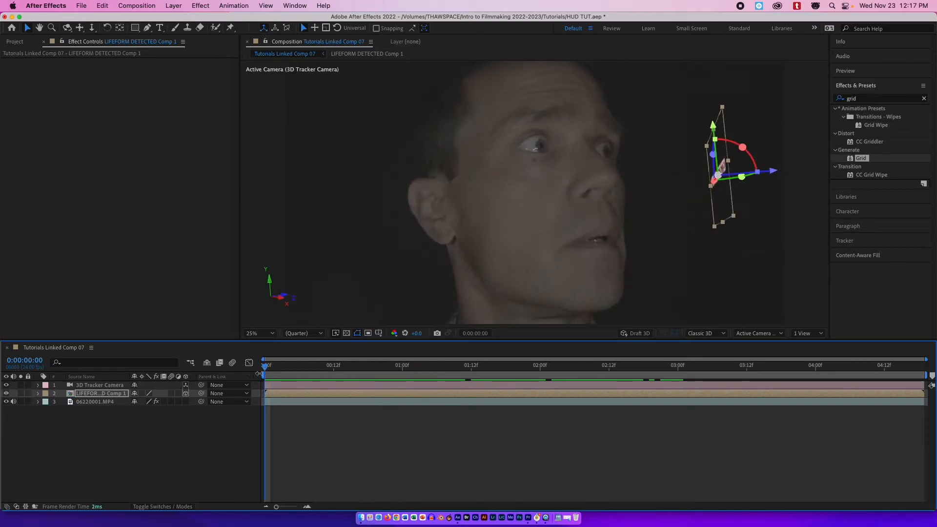
Duplicate the pre-composed text layer and shift the copy slightly left along the X axis.
{"action": "left_click", "coordinate": [284, 395]}
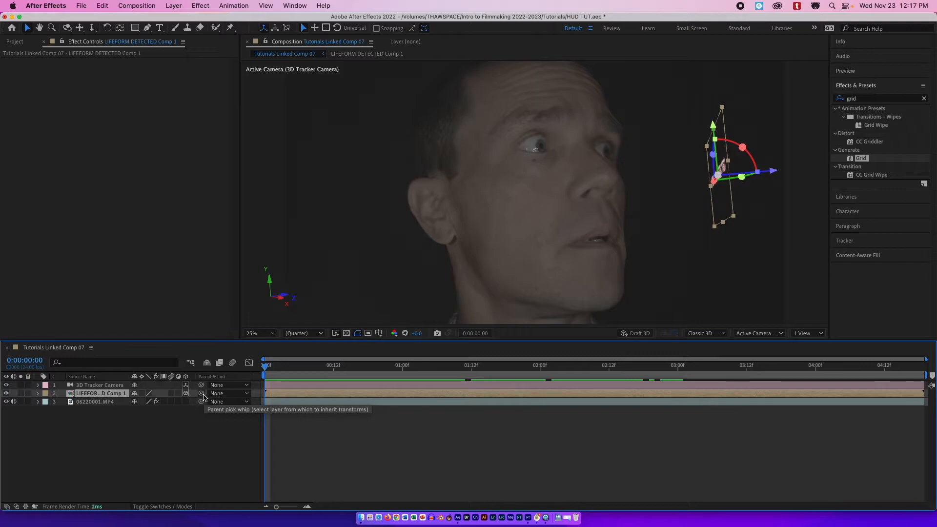
{"action": "key", "text": "super+d"}
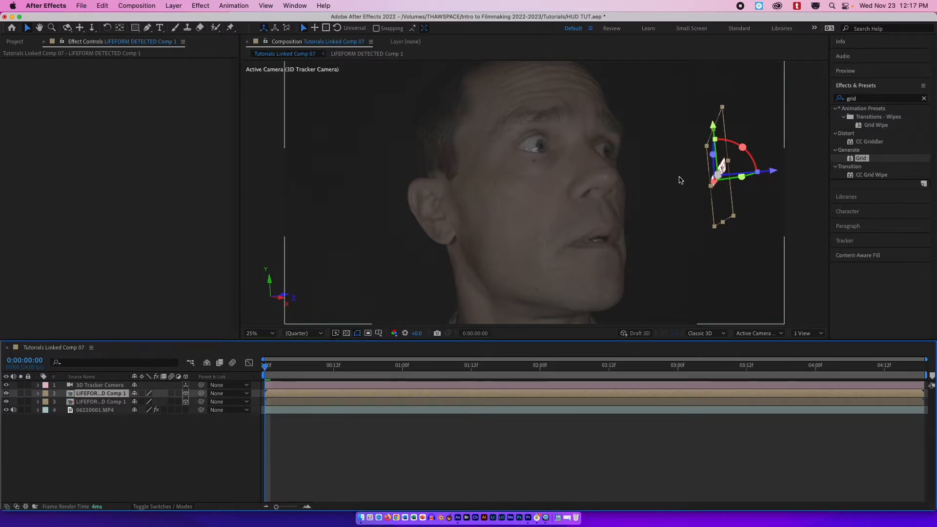
{"action": "left_click_drag", "start_coordinate": [771, 174], "coordinate": [754, 177]}
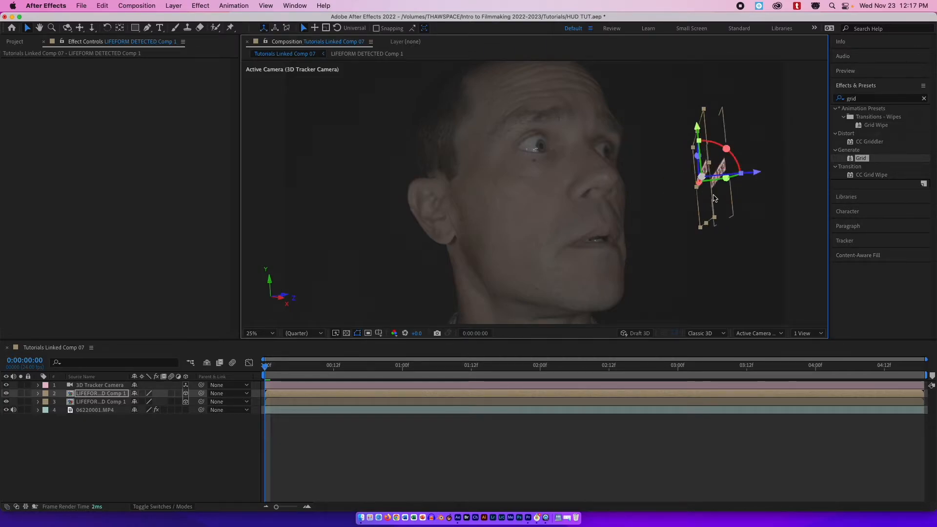
At the one-second frame, move the duplicated text layer from the right across to the left side of the face.
{"action": "left_click_drag", "start_coordinate": [324, 367], "coordinate": [401, 367]}
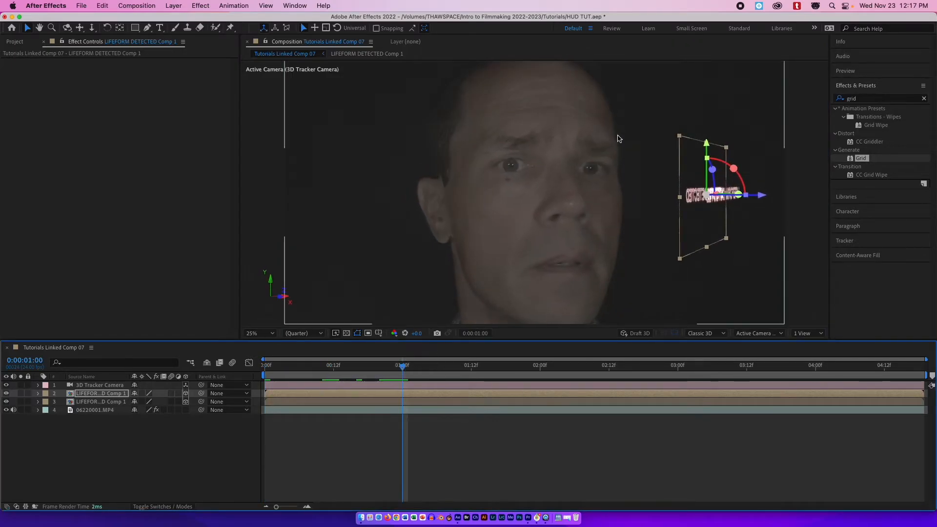
{"action": "left_click_drag", "start_coordinate": [732, 197], "coordinate": [694, 190]}
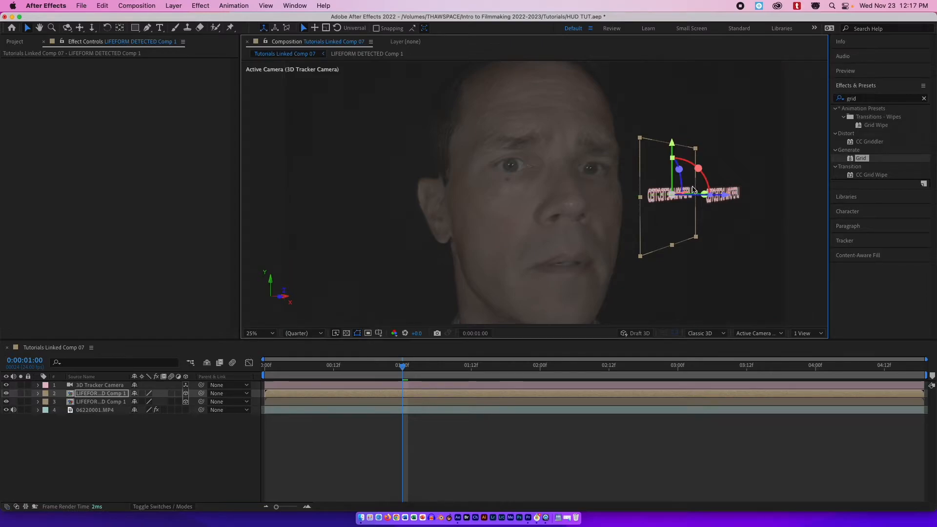
{"action": "left_click_drag", "start_coordinate": [674, 149], "coordinate": [673, 158]}
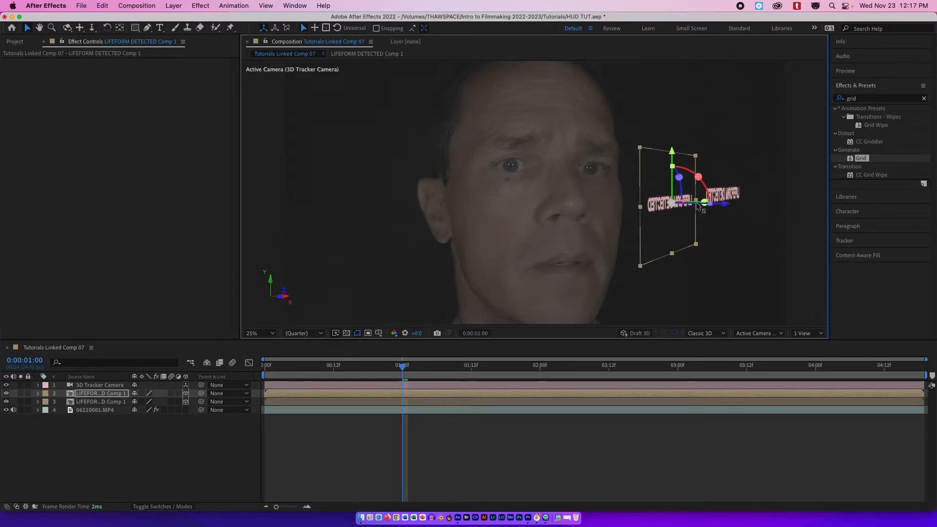
{"action": "left_click_drag", "start_coordinate": [697, 203], "coordinate": [578, 193]}
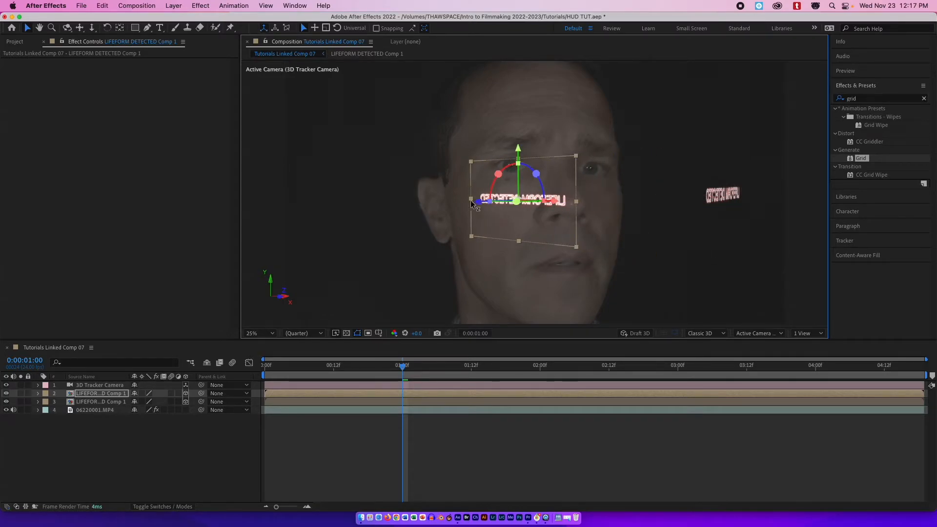
{"action": "left_click_drag", "start_coordinate": [475, 202], "coordinate": [396, 204]}
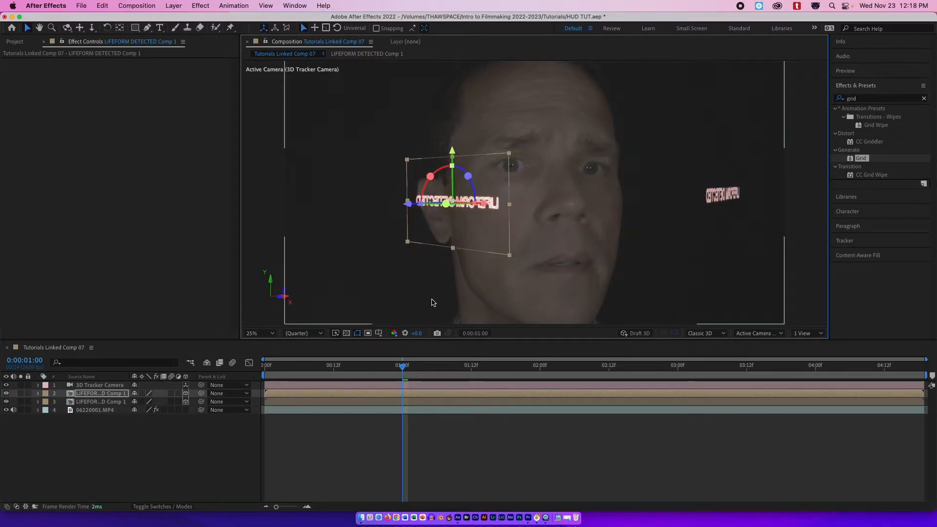
Reposition the duplicated text layer beside the face's left side at the first frame and around frame nine.
{"action": "left_click", "coordinate": [264, 365]}
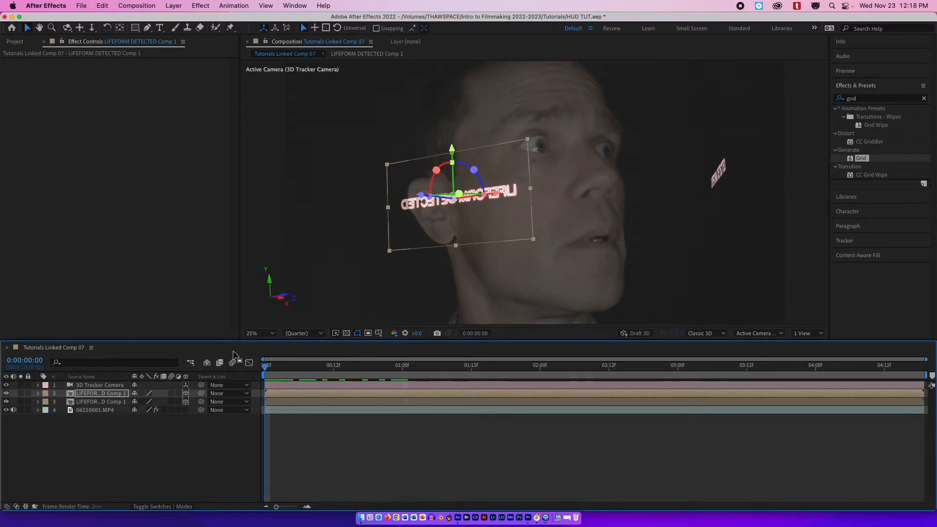
{"action": "left_click_drag", "start_coordinate": [470, 216], "coordinate": [418, 197]}
{"action": "left_click_drag", "start_coordinate": [264, 366], "coordinate": [318, 329]}
{"action": "left_click_drag", "start_coordinate": [358, 200], "coordinate": [488, 196]}
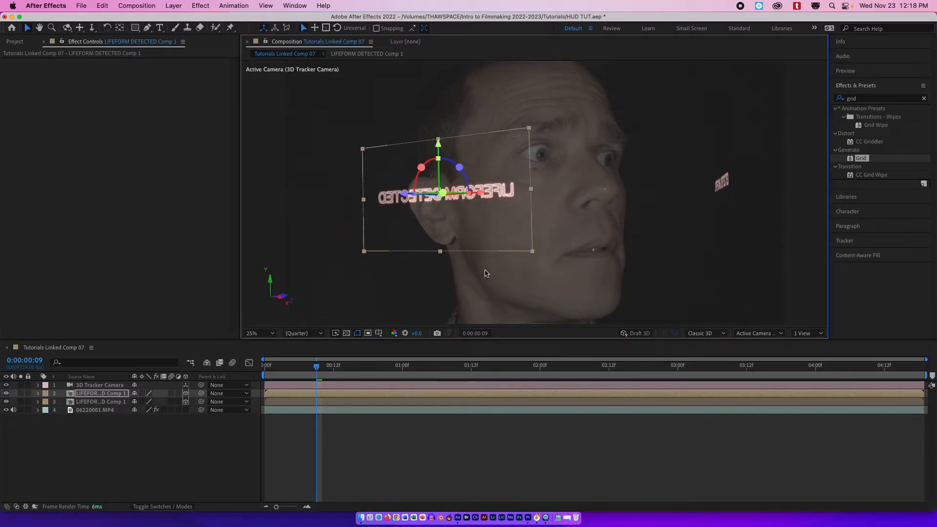
Refine the duplicated text layer's position and rotation between about 1:03 and 1:09 so it follows the face.
{"action": "left_click_drag", "start_coordinate": [325, 364], "coordinate": [455, 364]}
{"action": "left_click_drag", "start_coordinate": [344, 211], "coordinate": [365, 215]}
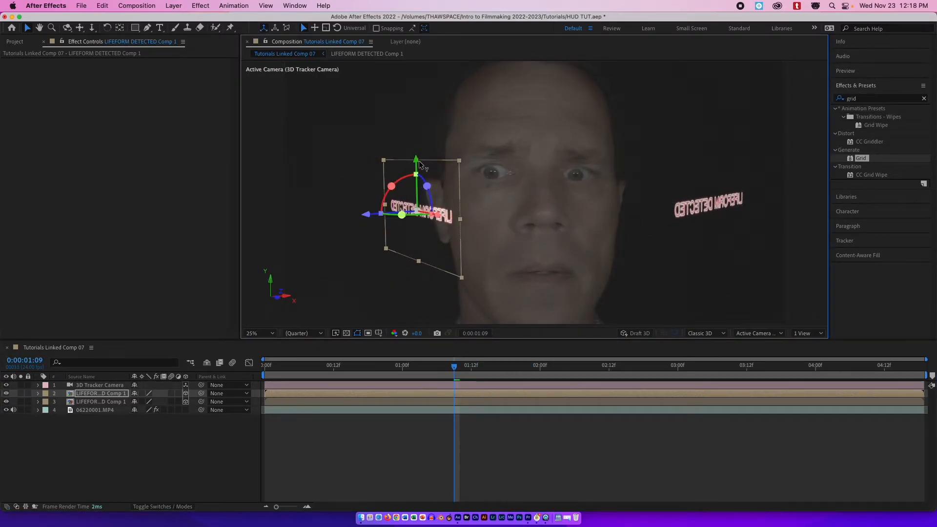
{"action": "left_click_drag", "start_coordinate": [419, 155], "coordinate": [419, 155]}
{"action": "left_click_drag", "start_coordinate": [454, 366], "coordinate": [420, 365]}
{"action": "mouse_move", "coordinate": [380, 202]}
{"action": "left_mouse_down"}
{"action": "mouse_move", "coordinate": [397, 209]}
{"action": "mouse_move", "coordinate": [374, 202]}
{"action": "left_mouse_up"}
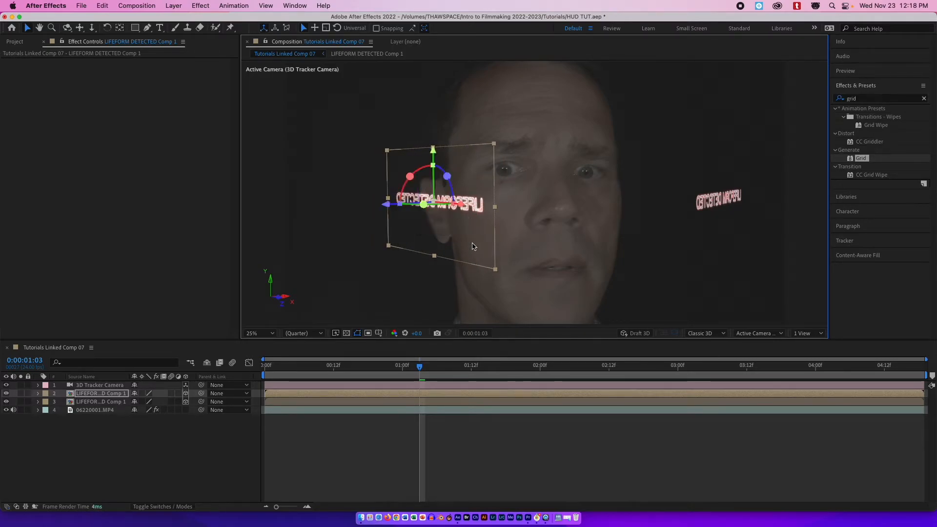
{"action": "left_click_drag", "start_coordinate": [397, 362], "coordinate": [379, 347]}
{"action": "left_click_drag", "start_coordinate": [475, 193], "coordinate": [490, 193]}
Select the original text layer and nudge it slightly left at around 1:07.
{"action": "left_click", "coordinate": [719, 190]}
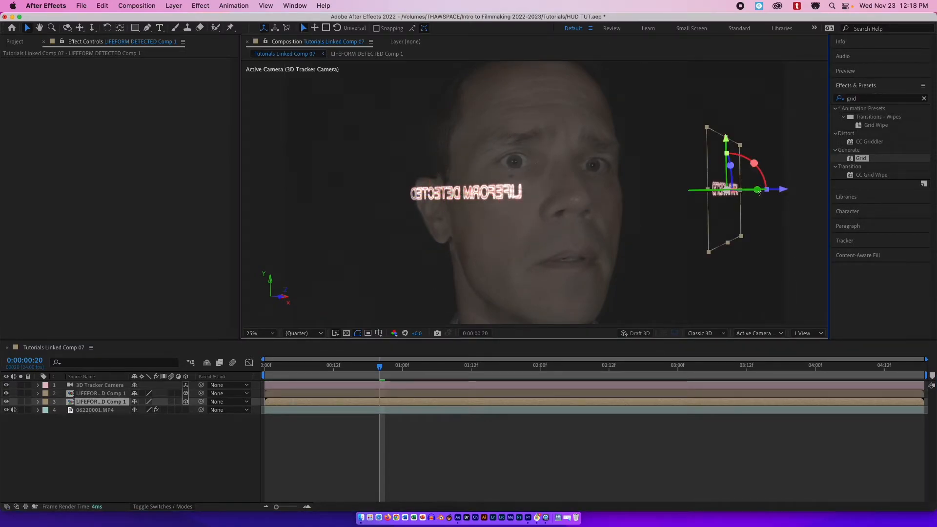
{"action": "left_click_drag", "start_coordinate": [383, 367], "coordinate": [443, 366]}
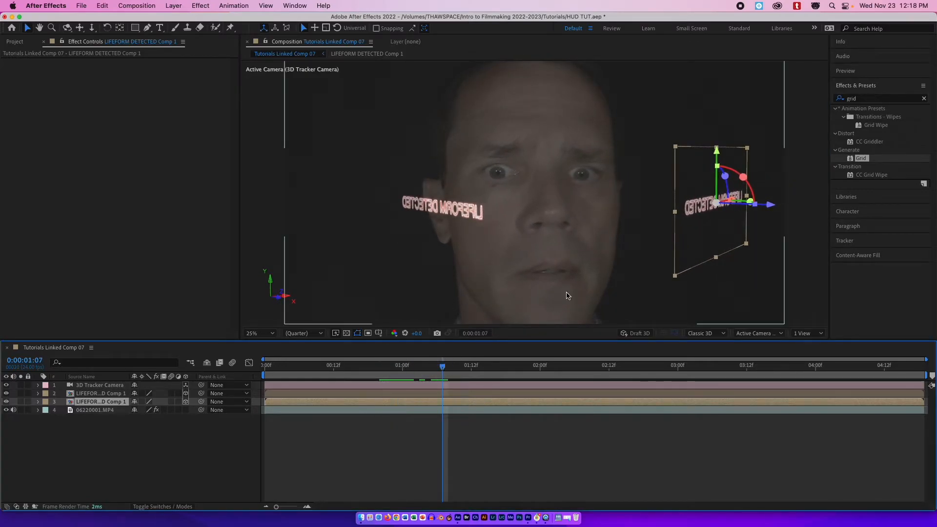
{"action": "left_click", "coordinate": [728, 204]}
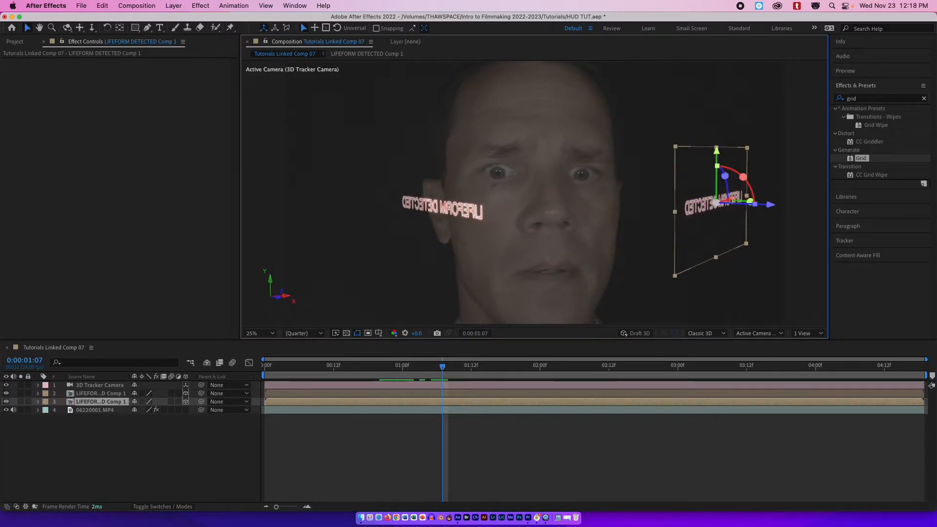
{"action": "left_click_drag", "start_coordinate": [731, 204], "coordinate": [717, 208]}
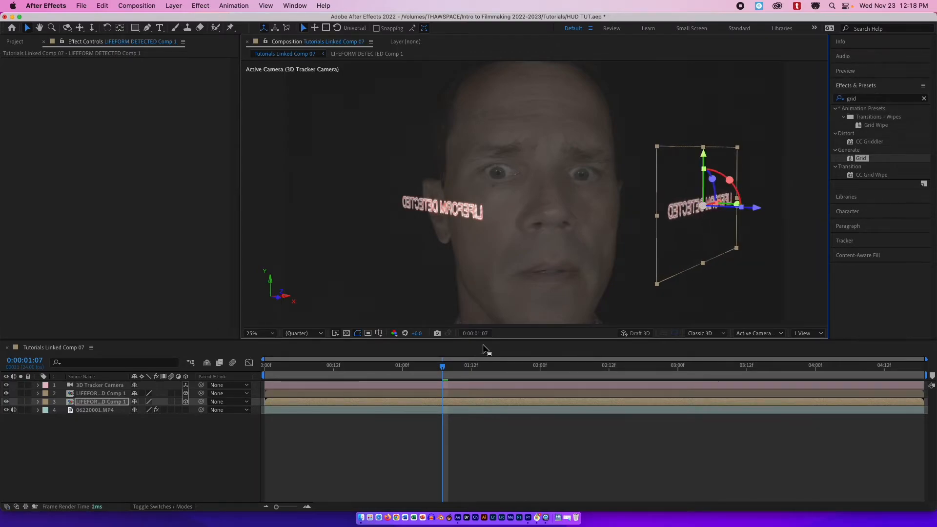
{"action": "left_click_drag", "start_coordinate": [444, 369], "coordinate": [482, 315]}
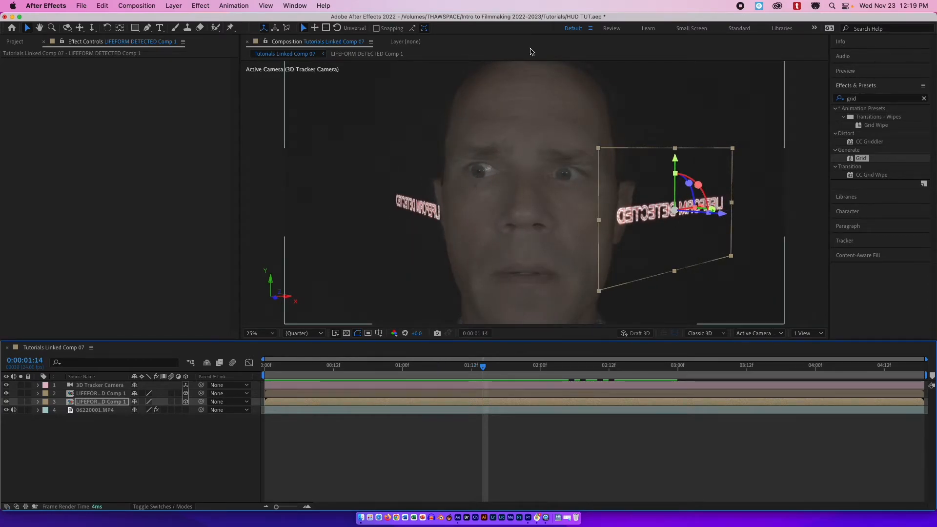
Draw an elliptical mask around the face on the video layer with the Ellipse tool.
{"action": "left_click", "coordinate": [293, 413]}
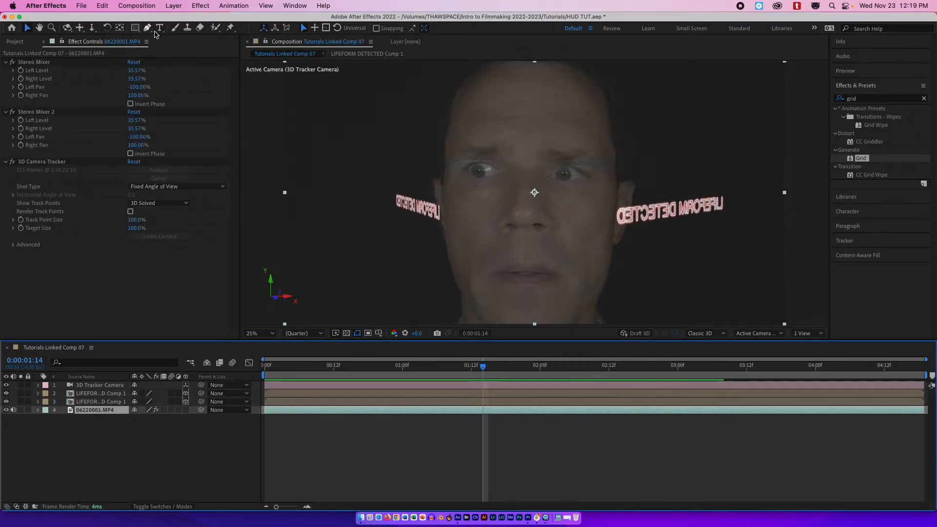
{"action": "left_click", "coordinate": [132, 30]}
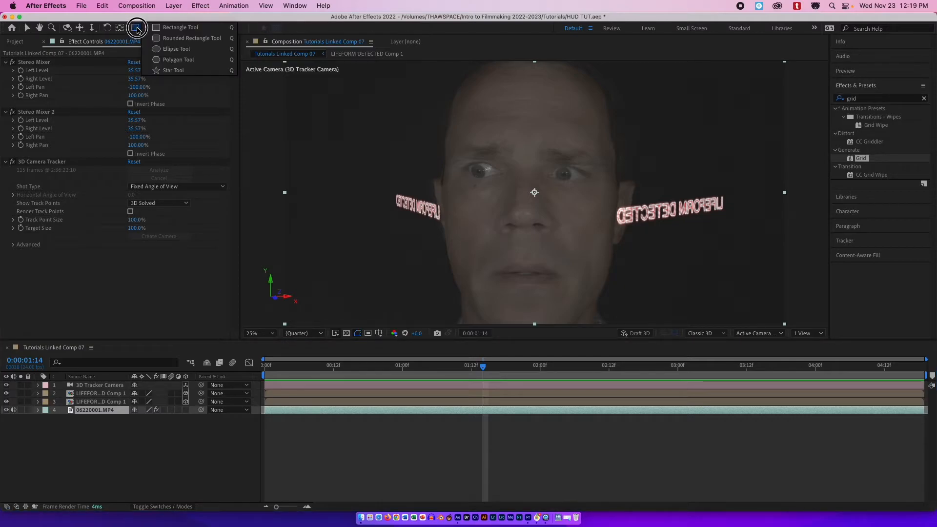
{"action": "left_click", "coordinate": [181, 51]}
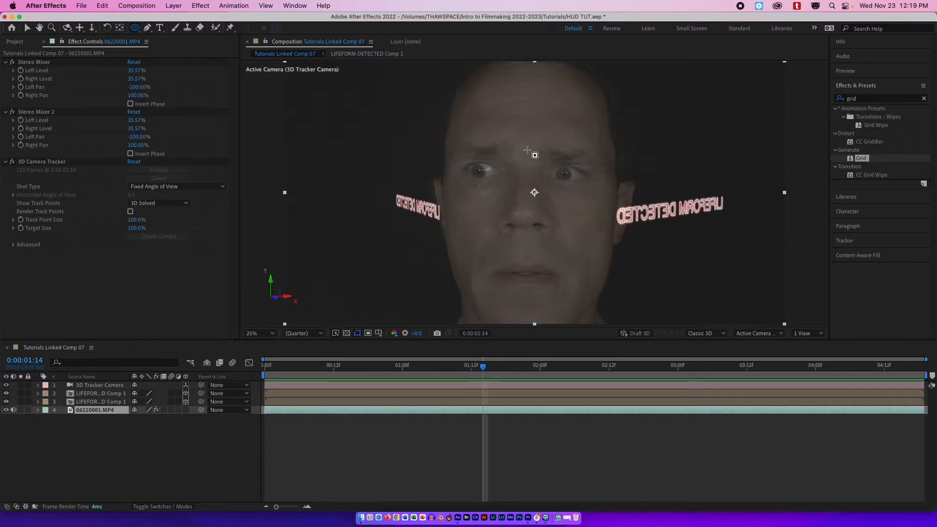
{"action": "left_click", "coordinate": [331, 439]}
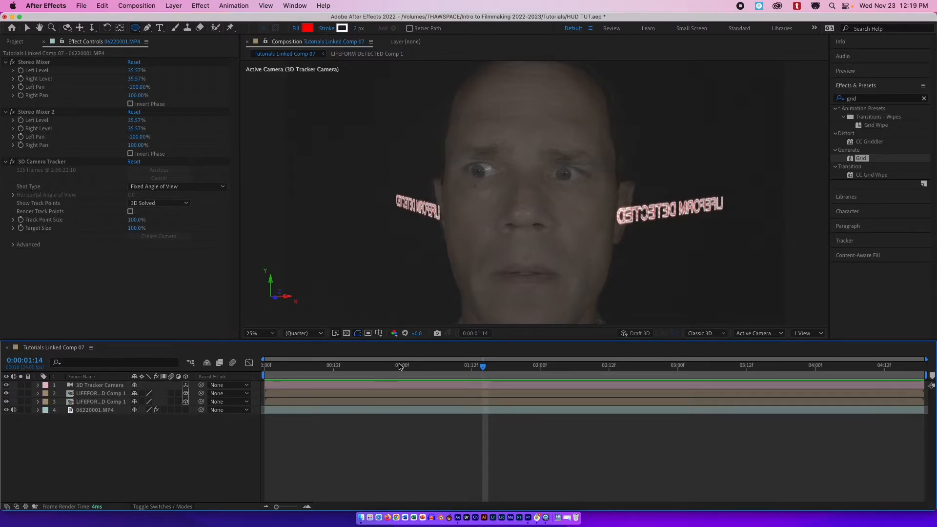
{"action": "left_click", "coordinate": [341, 410]}
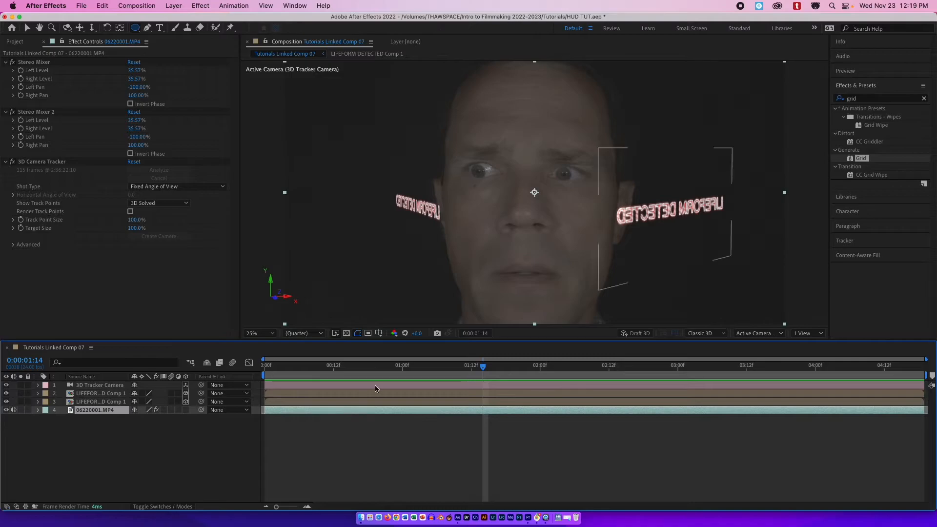
{"action": "left_click_drag", "start_coordinate": [434, 67], "coordinate": [632, 330]}
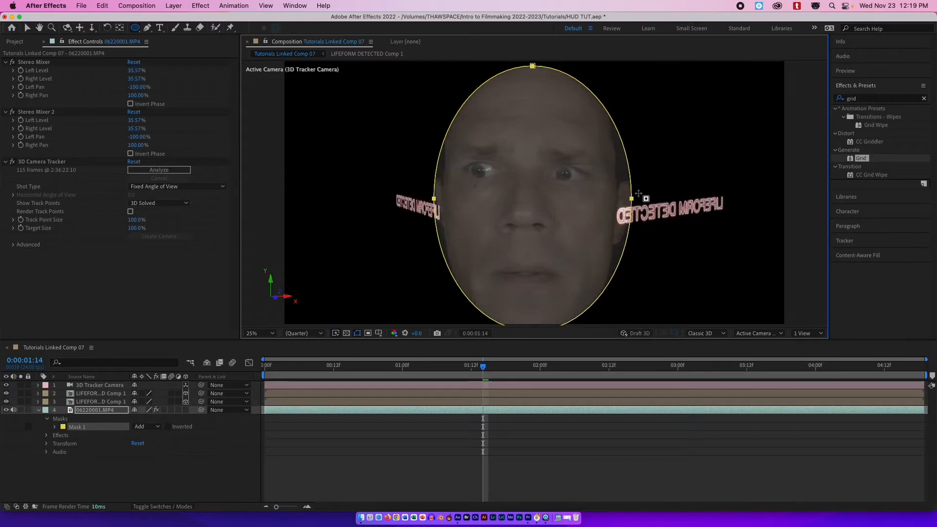
Set the face mask's feather to 208 pixels and its expansion to 173 pixels.
{"action": "left_click", "coordinate": [55, 427]}
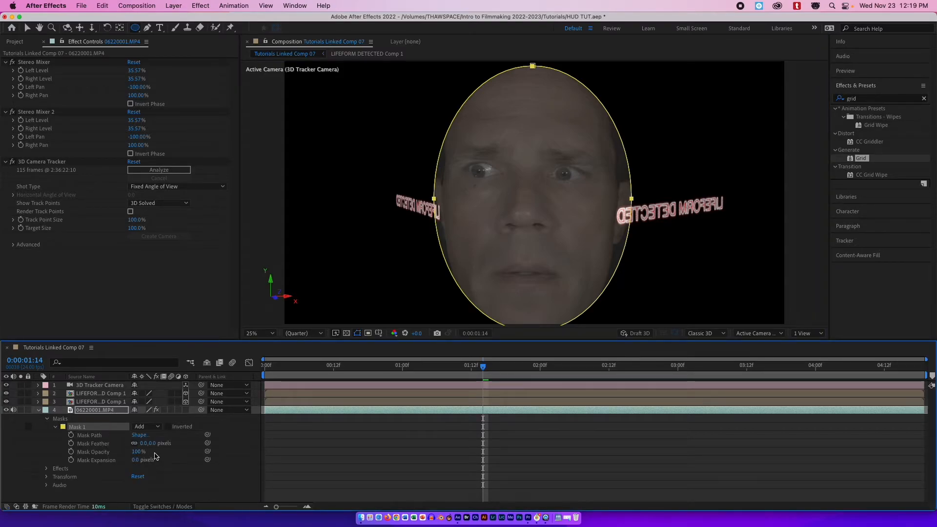
{"action": "left_click_drag", "start_coordinate": [152, 447], "coordinate": [246, 442]}
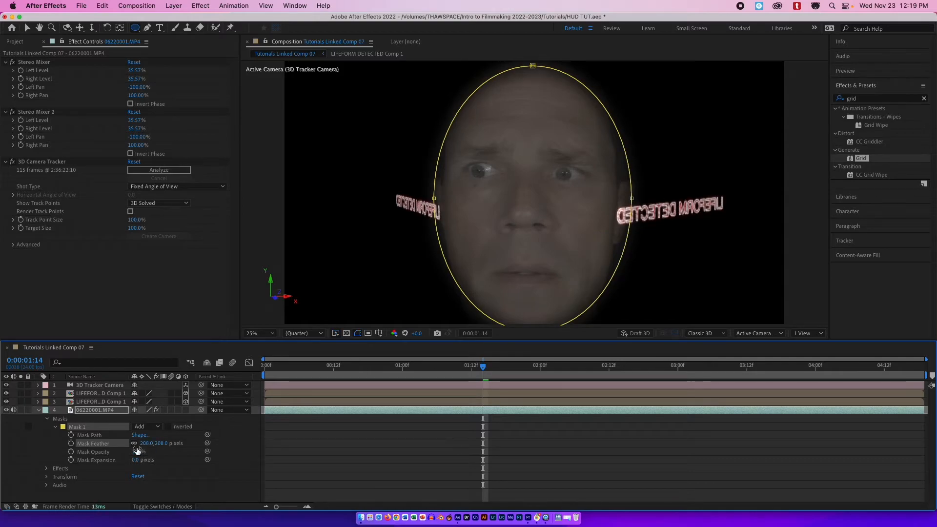
{"action": "left_click_drag", "start_coordinate": [136, 462], "coordinate": [208, 428]}
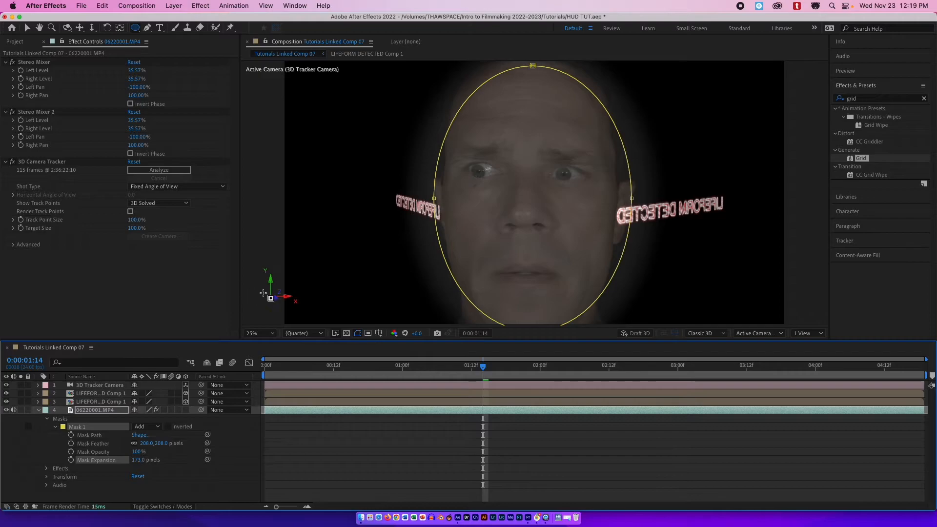
Search the effects for "lum" and apply Lumetri Color to the video layer at the first frame.
{"action": "left_click_drag", "start_coordinate": [448, 372], "coordinate": [268, 363]}
{"action": "left_click", "coordinate": [298, 411]}
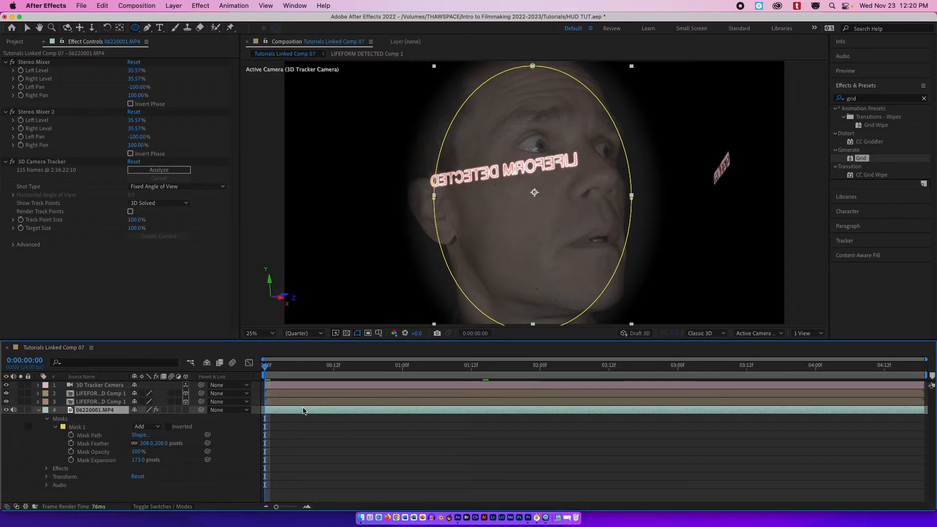
{"action": "left_click", "coordinate": [925, 99]}
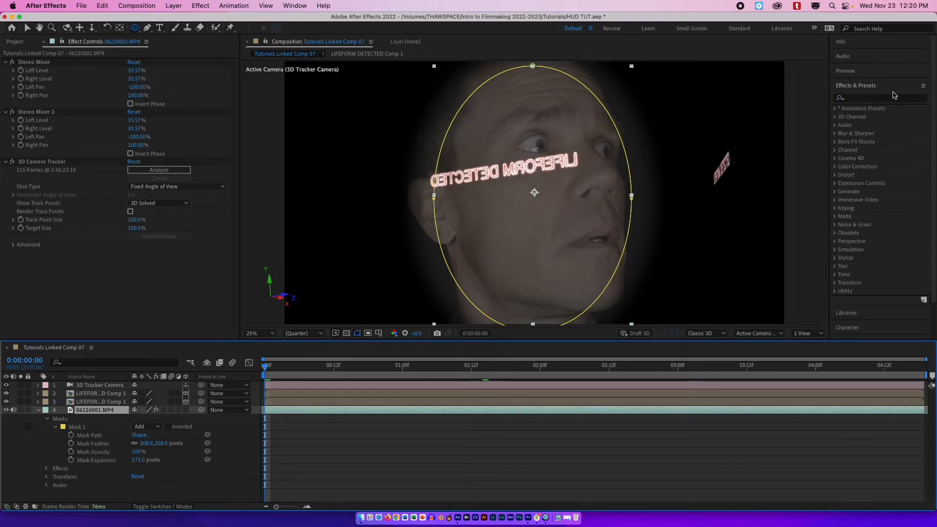
{"action": "left_click", "coordinate": [869, 99]}
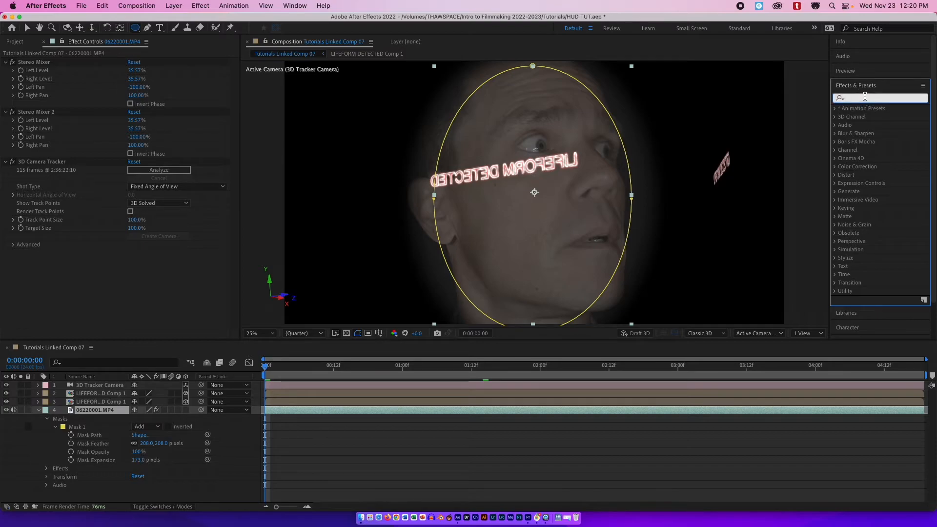
{"action": "type", "text": "lum"}
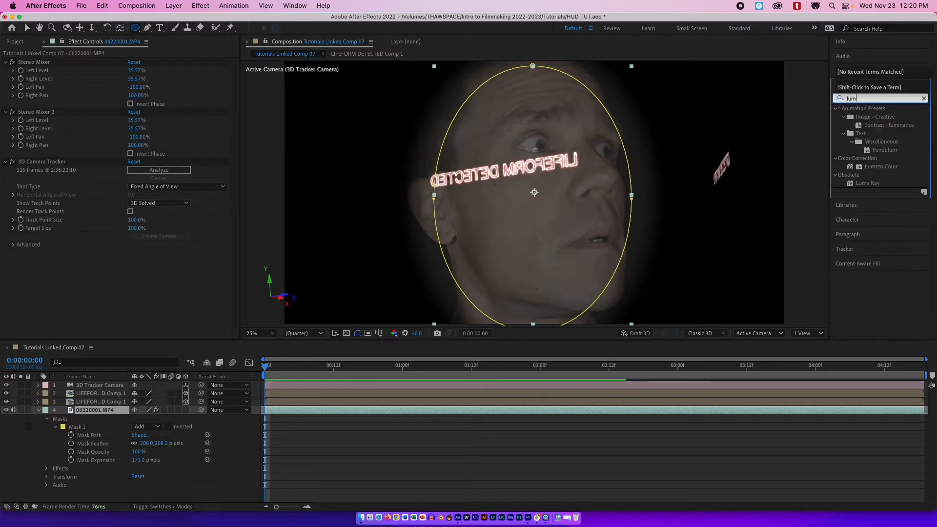
{"action": "left_click_drag", "start_coordinate": [882, 170], "coordinate": [534, 416]}
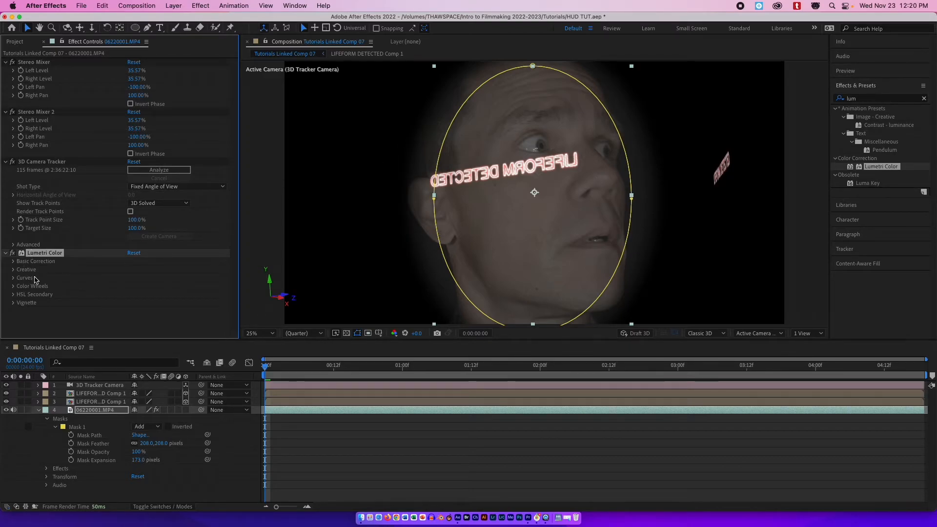
Load VLog_to_V709_forV35_ver100.cube from the THAWSPACE drive as the Lumetri Color input LUT and preview it.
{"action": "left_click", "coordinate": [13, 261]}
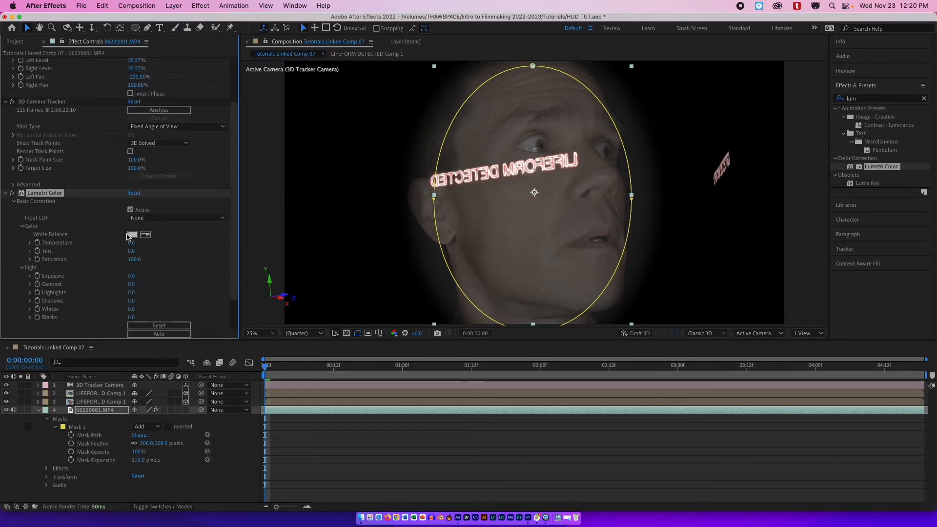
{"action": "left_click", "coordinate": [169, 219]}
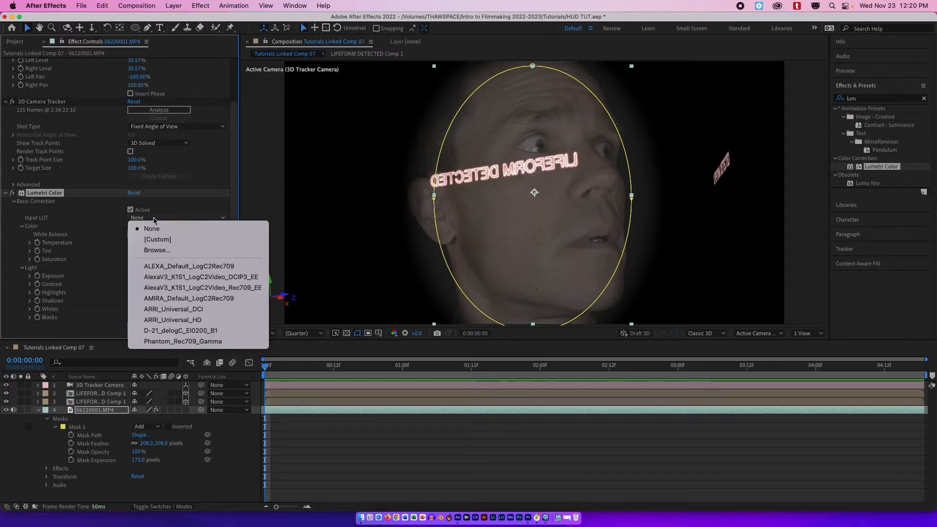
{"action": "left_click", "coordinate": [158, 250]}
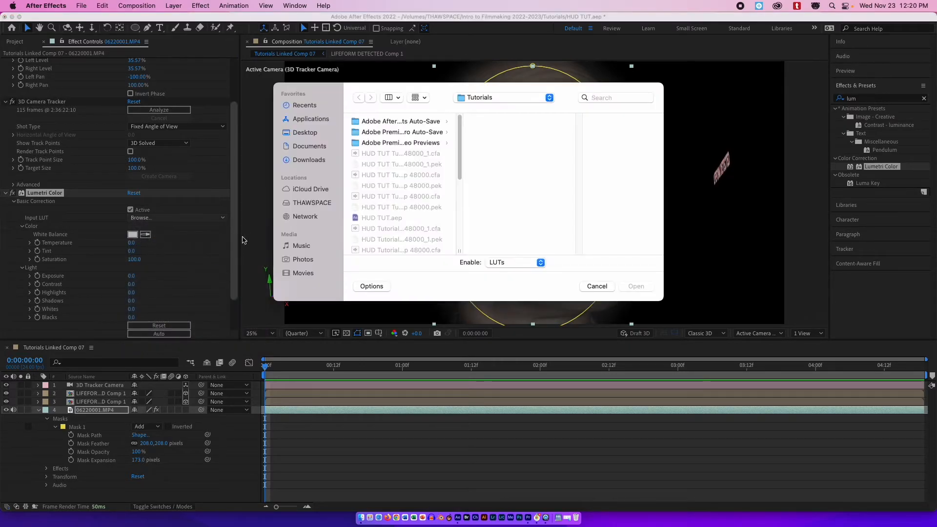
{"action": "left_click", "coordinate": [315, 202]}
{"action": "left_click", "coordinate": [390, 208]}
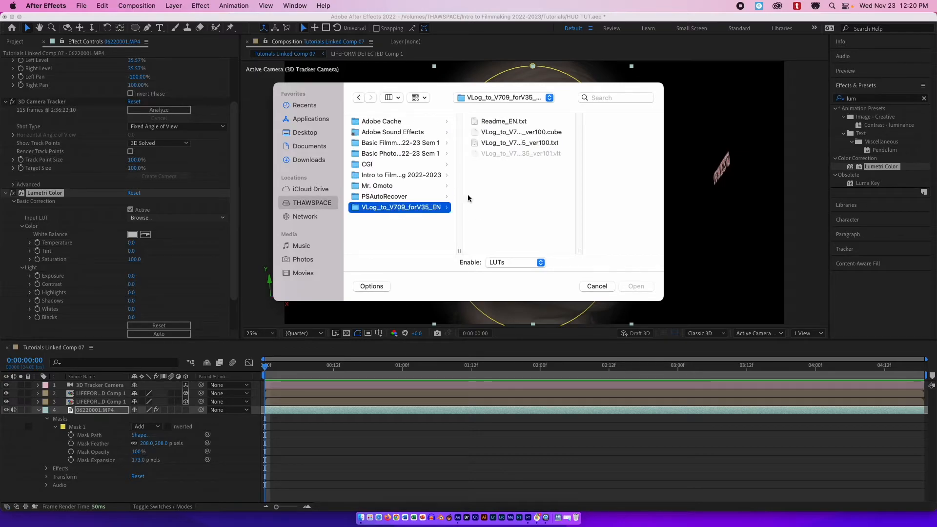
{"action": "left_click", "coordinate": [516, 134]}
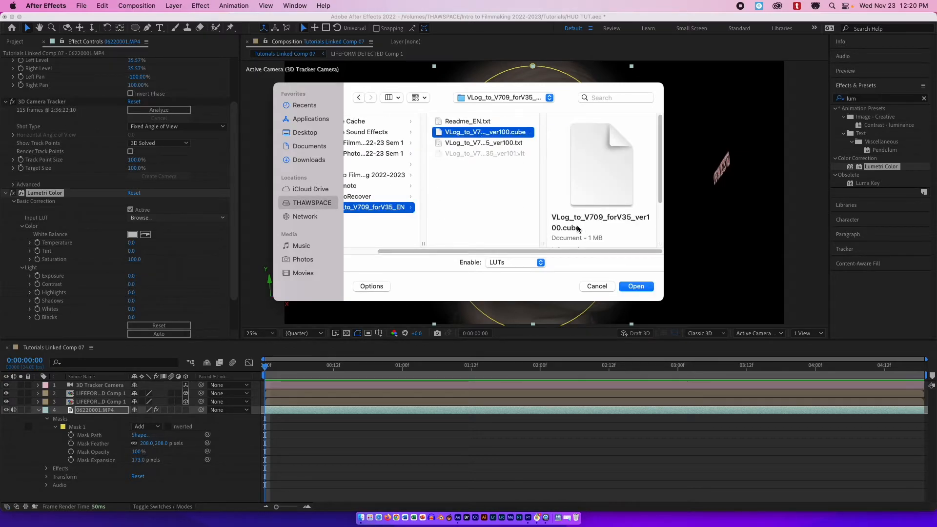
{"action": "left_click", "coordinate": [626, 284]}
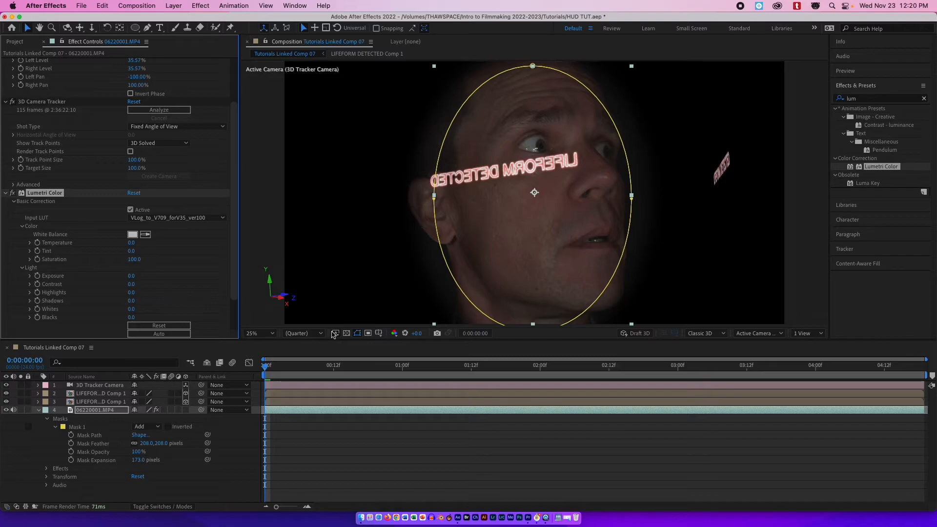
{"action": "left_click_drag", "start_coordinate": [278, 375], "coordinate": [453, 337]}
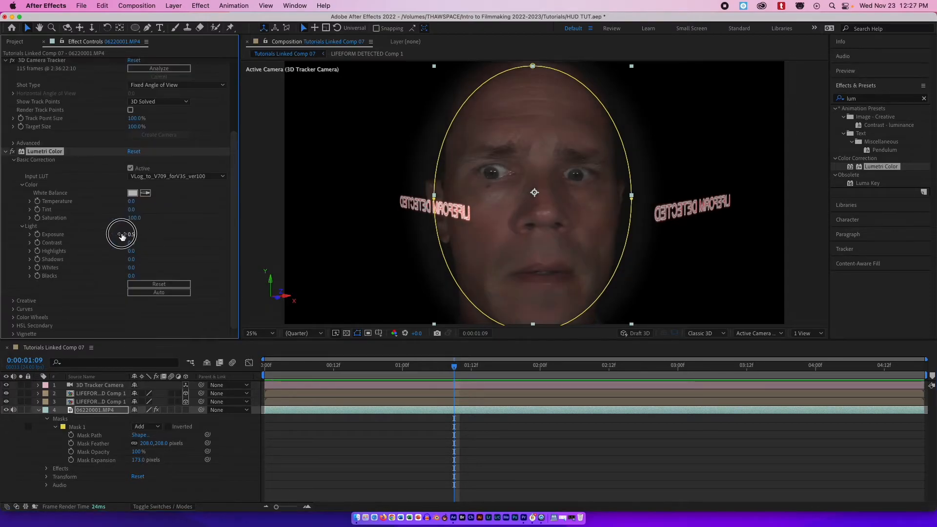
Set the Lumetri Color exposure to 0 and raise the contrast to about 7 on the video layer.
{"action": "mouse_move", "coordinate": [125, 234]}
{"action": "left_mouse_down"}
{"action": "mouse_move", "coordinate": [156, 234]}
{"action": "mouse_move", "coordinate": [127, 242]}
{"action": "mouse_move", "coordinate": [149, 234]}
{"action": "mouse_move", "coordinate": [130, 234]}
{"action": "left_mouse_up"}
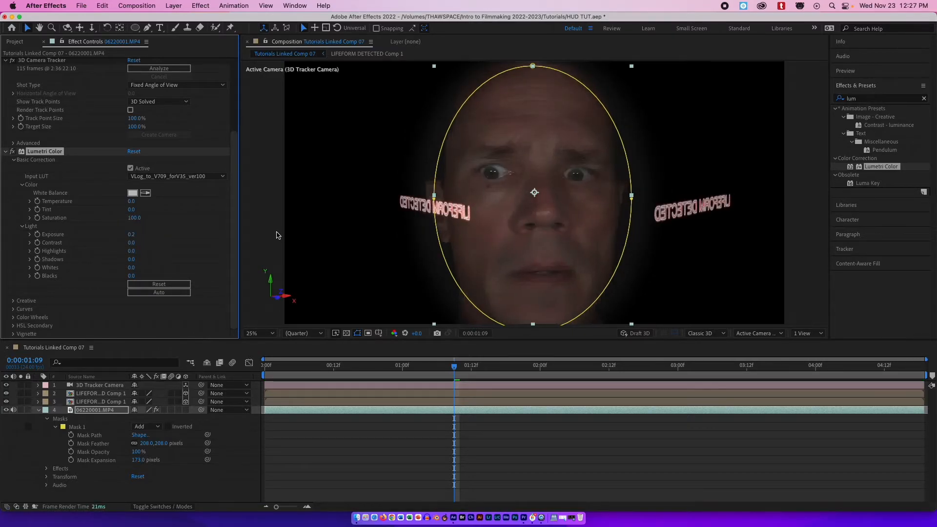
{"action": "left_click", "coordinate": [132, 234]}
{"action": "type", "text": "0"}
{"action": "key", "text": "Return"}
{"action": "left_click_drag", "start_coordinate": [134, 247], "coordinate": [141, 243]}
Apply the SL BIG creative look in Lumetri Color and adjust exposure to 0.5 and contrast to 8.
{"action": "left_click", "coordinate": [14, 300]}
{"action": "scroll", "coordinate": [20, 301], "scroll_direction": "down", "scroll_amount": 5}
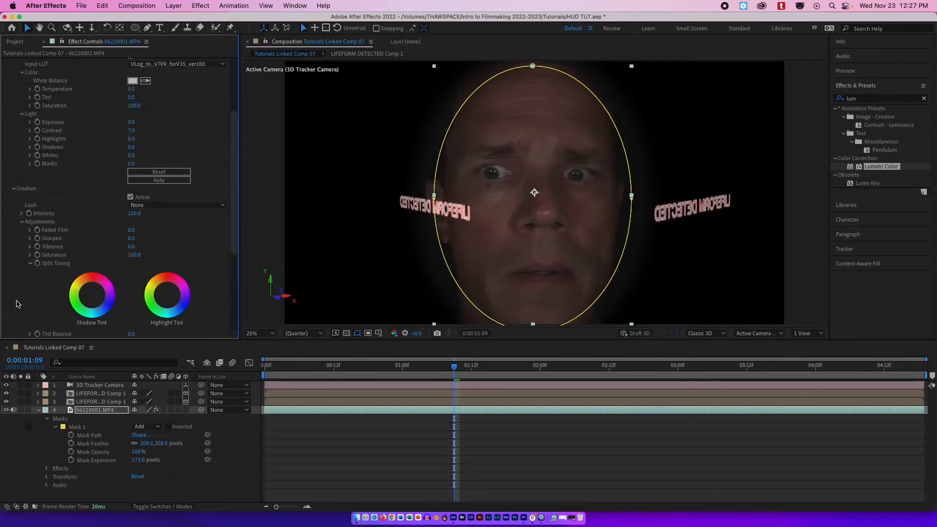
{"action": "left_click", "coordinate": [193, 209]}
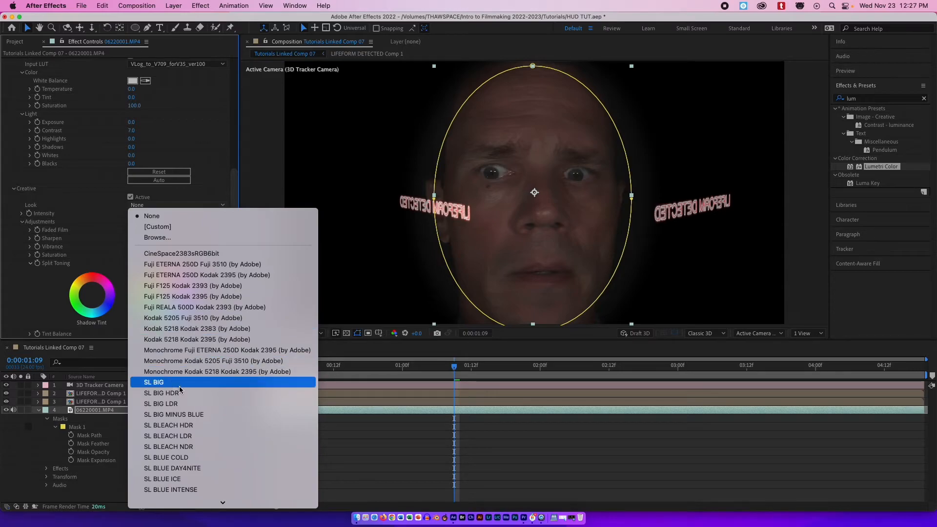
{"action": "left_click", "coordinate": [162, 385]}
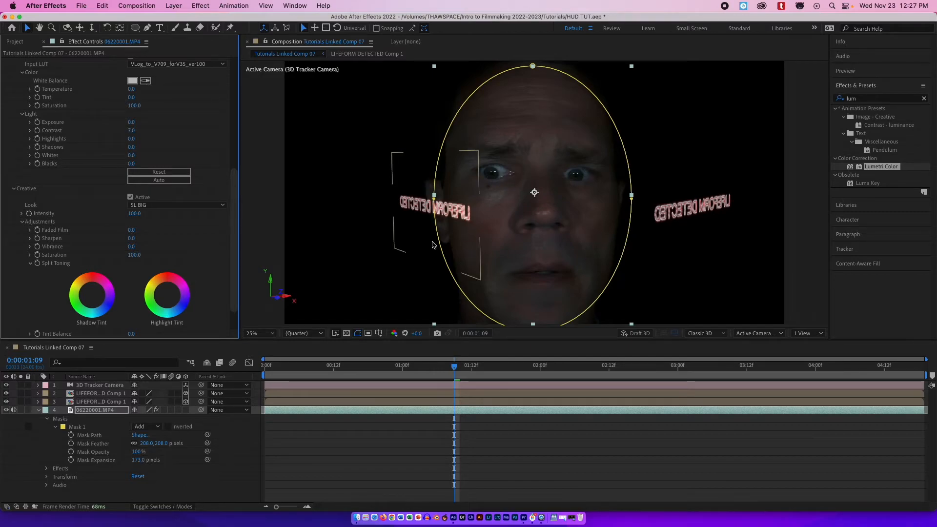
{"action": "mouse_move", "coordinate": [132, 130]}
{"action": "left_mouse_down"}
{"action": "mouse_move", "coordinate": [123, 131]}
{"action": "mouse_move", "coordinate": [136, 125]}
{"action": "left_mouse_up"}
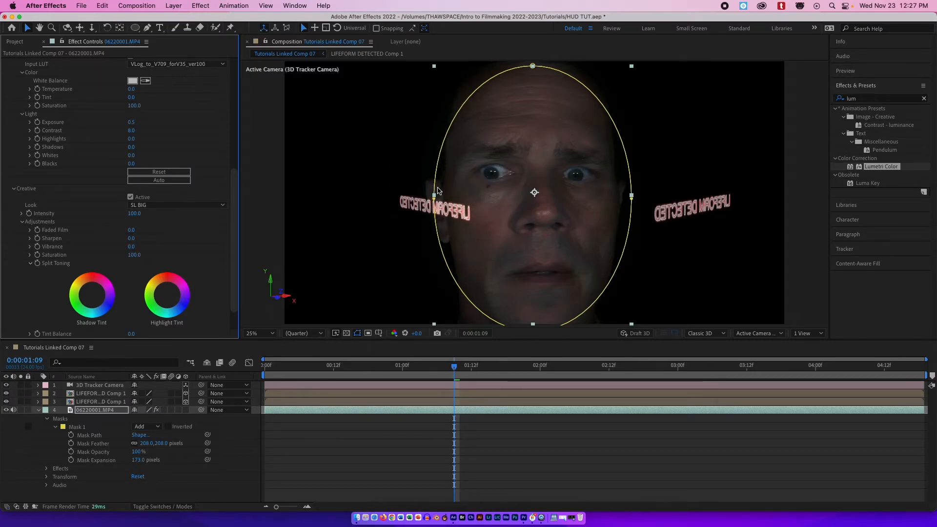
Shift the shadow and highlight split-toning tints toward red and preview the graded footage.
{"action": "left_click_drag", "start_coordinate": [92, 296], "coordinate": [91, 284]}
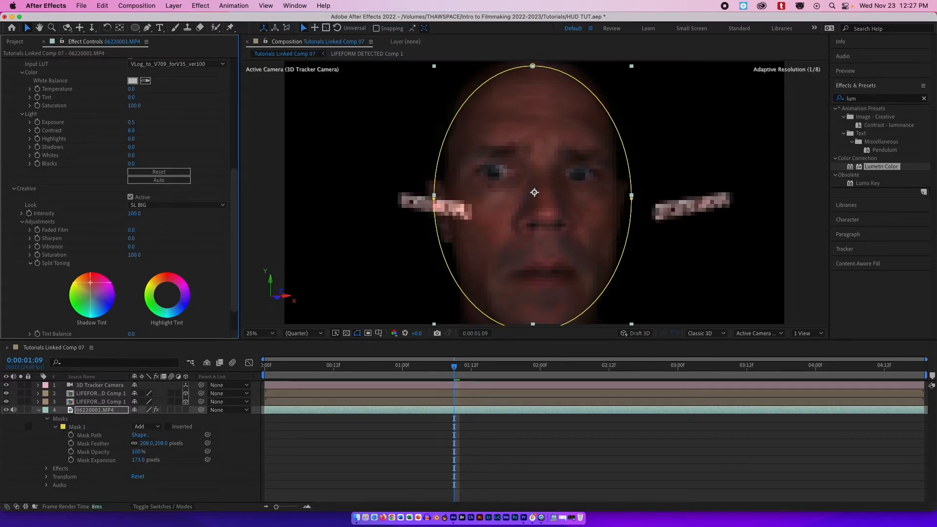
{"action": "left_click_drag", "start_coordinate": [173, 295], "coordinate": [171, 282]}
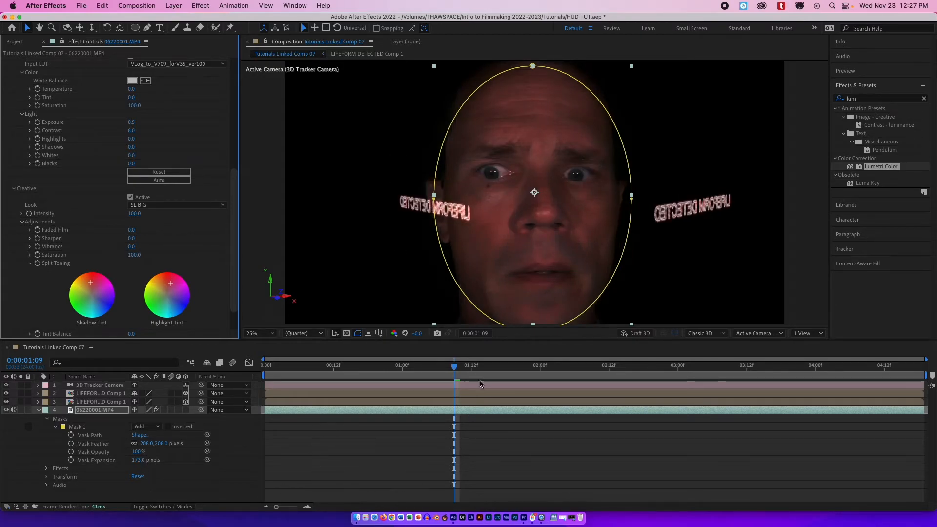
{"action": "left_click_drag", "start_coordinate": [455, 366], "coordinate": [458, 387]}
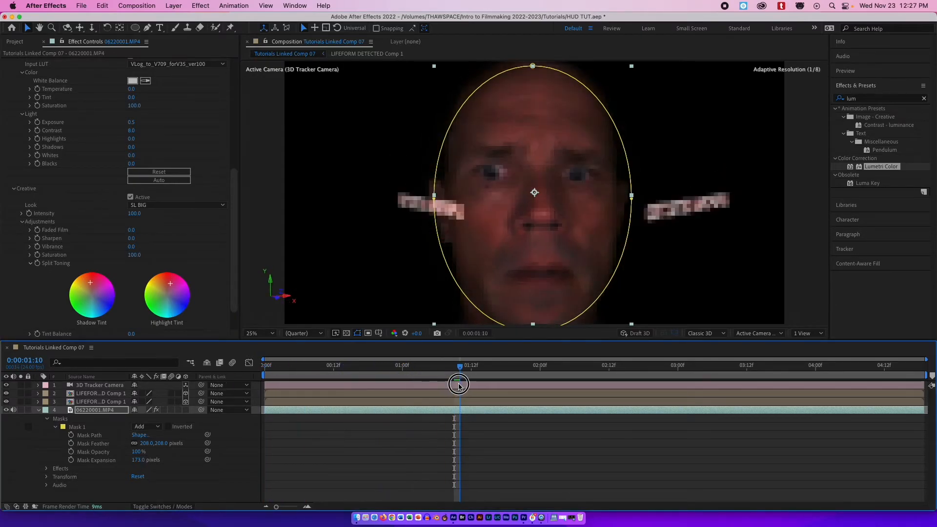
{"action": "key", "text": "space"}
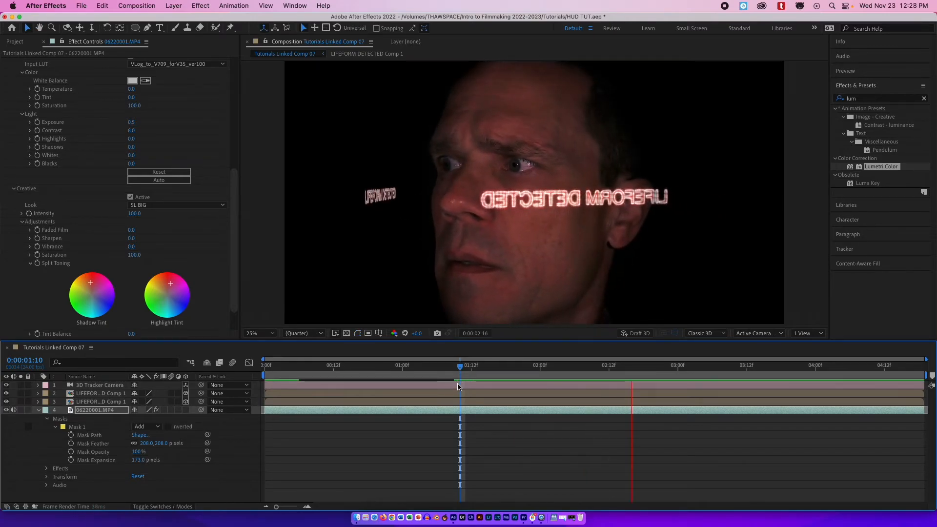
{"action": "key", "text": "space"}
{"action": "left_click_drag", "start_coordinate": [562, 381], "coordinate": [446, 372]}
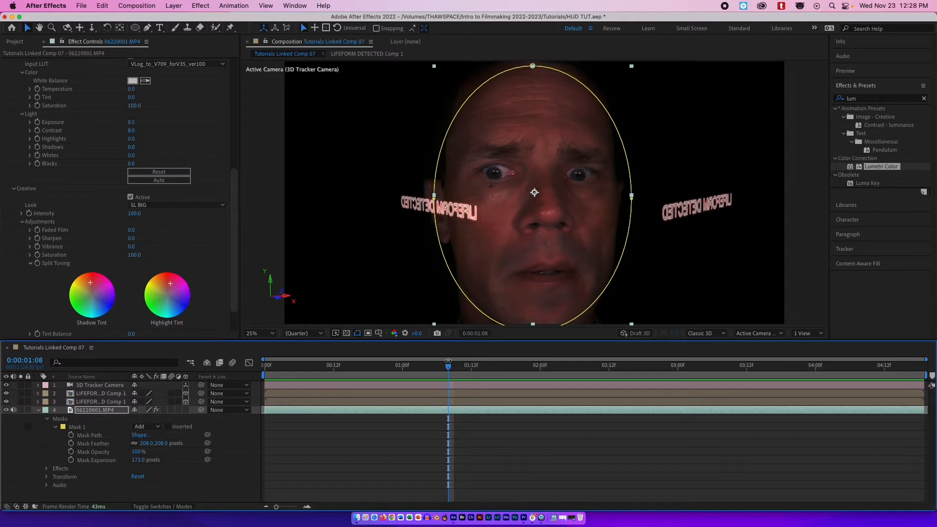
Search the effects for "glow" and apply Glow to the first LIFEFORM DETECTED Comp 1 text layer.
{"action": "left_click", "coordinate": [459, 402]}
{"action": "left_click", "coordinate": [459, 393]}
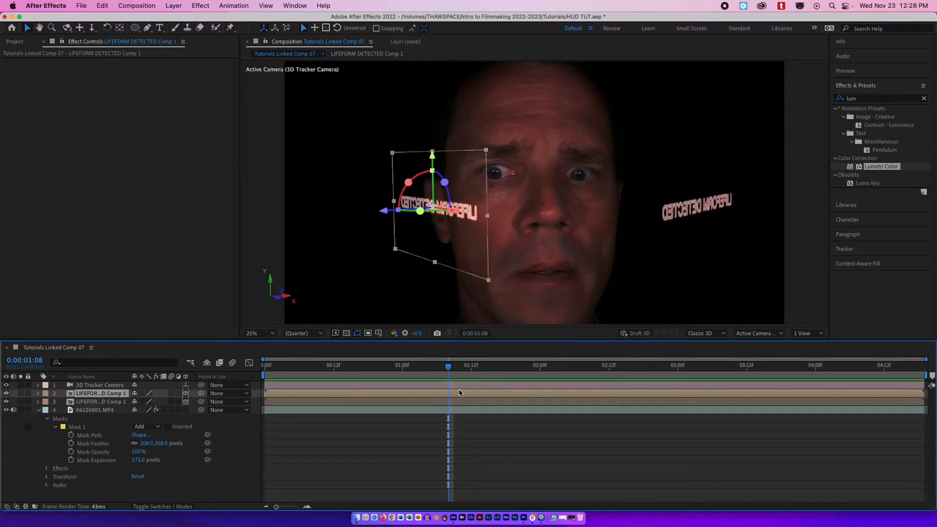
{"action": "left_click", "coordinate": [925, 100]}
{"action": "left_click", "coordinate": [858, 98]}
{"action": "type", "text": "glow"}
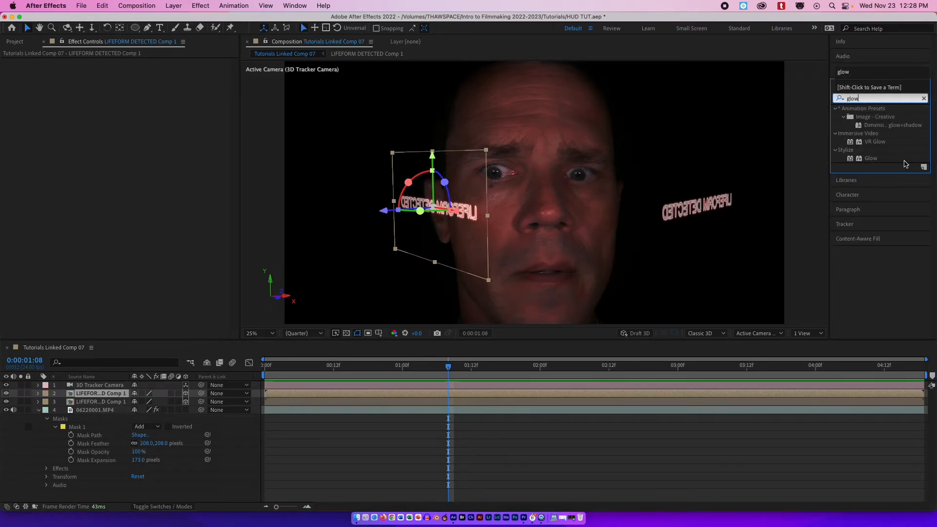
{"action": "left_click", "coordinate": [874, 159]}
{"action": "left_click_drag", "start_coordinate": [869, 160], "coordinate": [504, 394]}
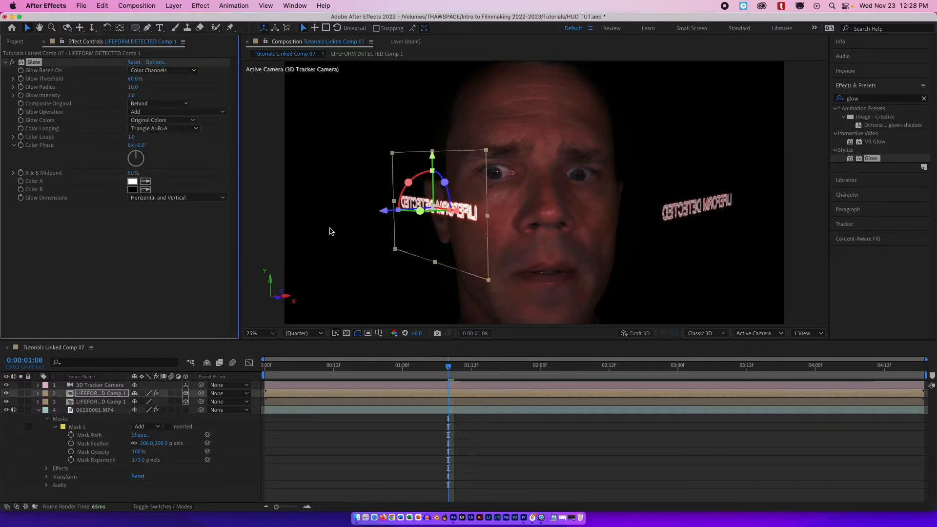
Set the text Glow's threshold to 68.6%, radius to 268 and intensity to 3.3.
{"action": "left_click_drag", "start_coordinate": [134, 87], "coordinate": [248, 88]}
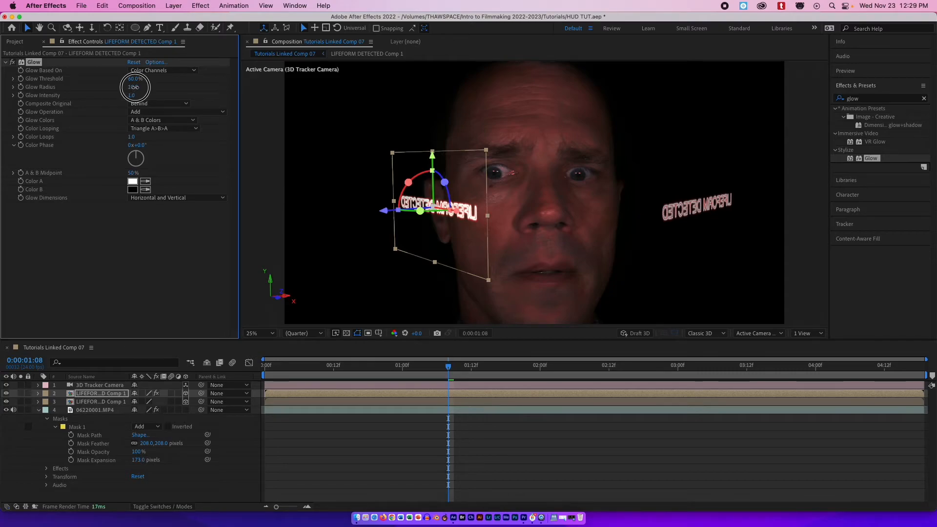
{"action": "left_click_drag", "start_coordinate": [137, 83], "coordinate": [236, 93]}
{"action": "left_click_drag", "start_coordinate": [454, 371], "coordinate": [328, 366]}
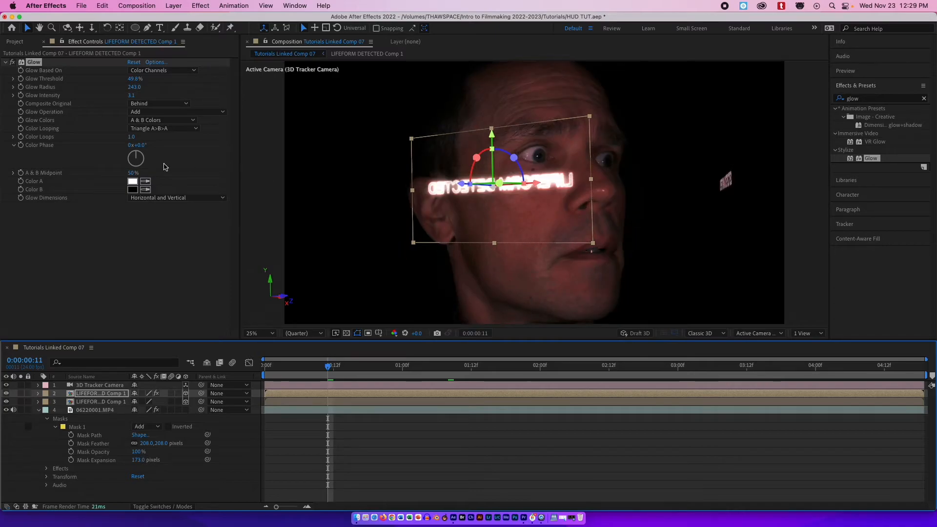
{"action": "mouse_move", "coordinate": [133, 80]}
{"action": "left_mouse_down"}
{"action": "mouse_move", "coordinate": [109, 82]}
{"action": "mouse_move", "coordinate": [161, 81]}
{"action": "mouse_move", "coordinate": [105, 90]}
{"action": "mouse_move", "coordinate": [159, 90]}
{"action": "mouse_move", "coordinate": [141, 95]}
{"action": "left_mouse_up"}
{"action": "left_click_drag", "start_coordinate": [330, 371], "coordinate": [388, 332]}
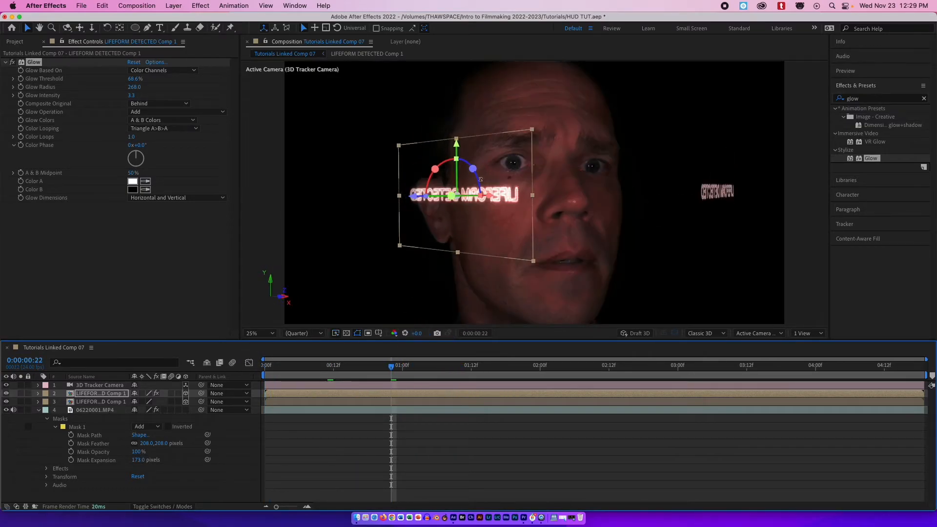
Copy the Glow effect and paste it onto the second LIFEFORM DETECTED Comp 1 text layer.
{"action": "left_click", "coordinate": [34, 63]}
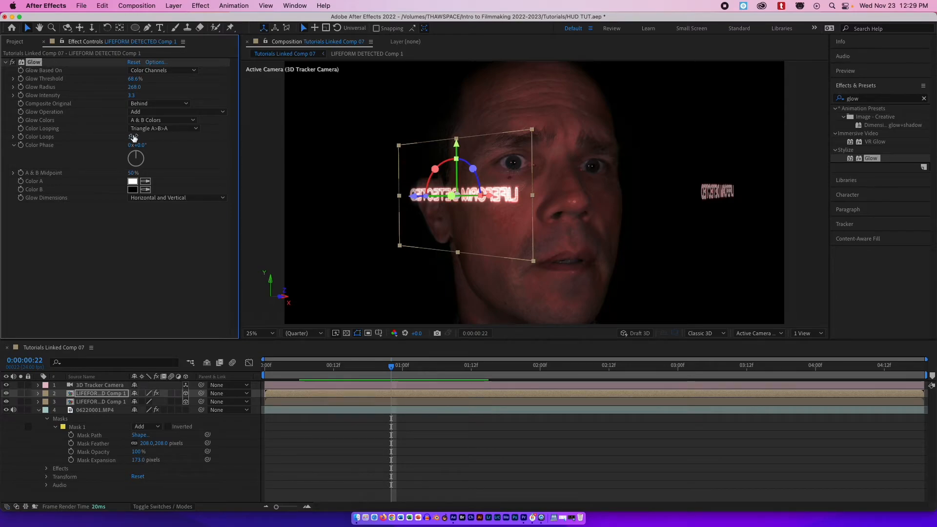
{"action": "left_click", "coordinate": [374, 403]}
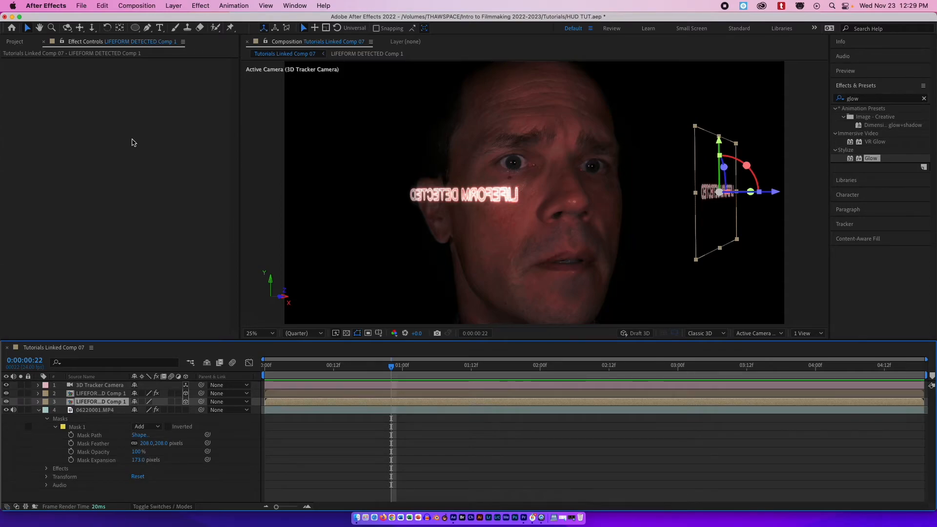
{"action": "key", "text": "super+v"}
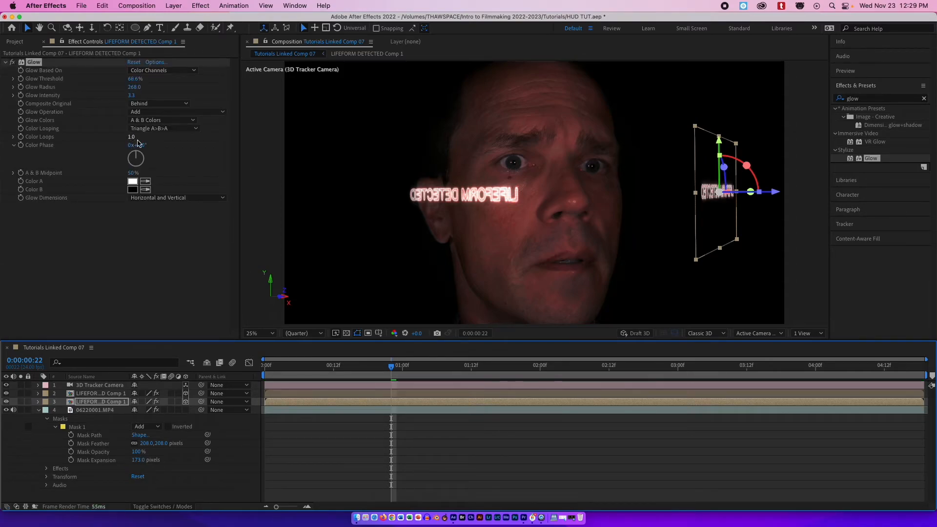
Preview the composition with both glowing text layers.
{"action": "left_click_drag", "start_coordinate": [391, 365], "coordinate": [244, 383]}
{"action": "key", "text": "space"}
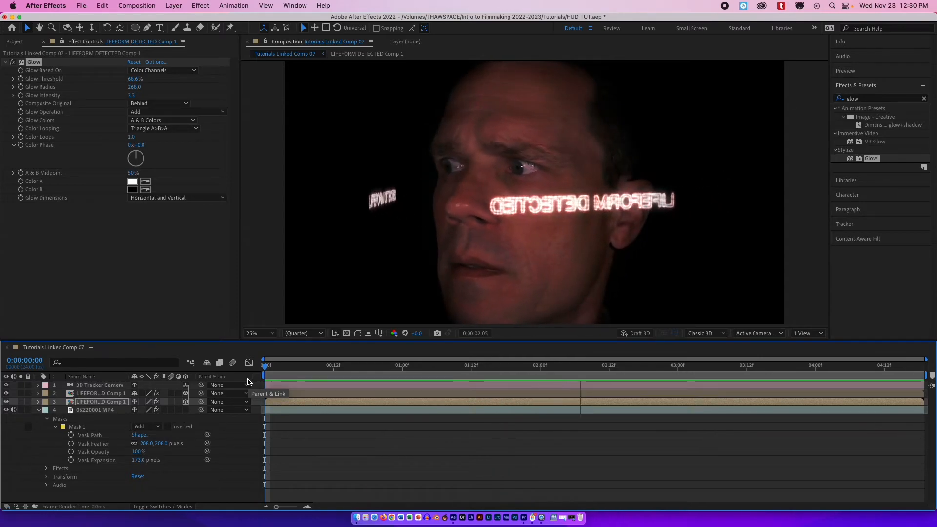
{"action": "key", "text": "space"}
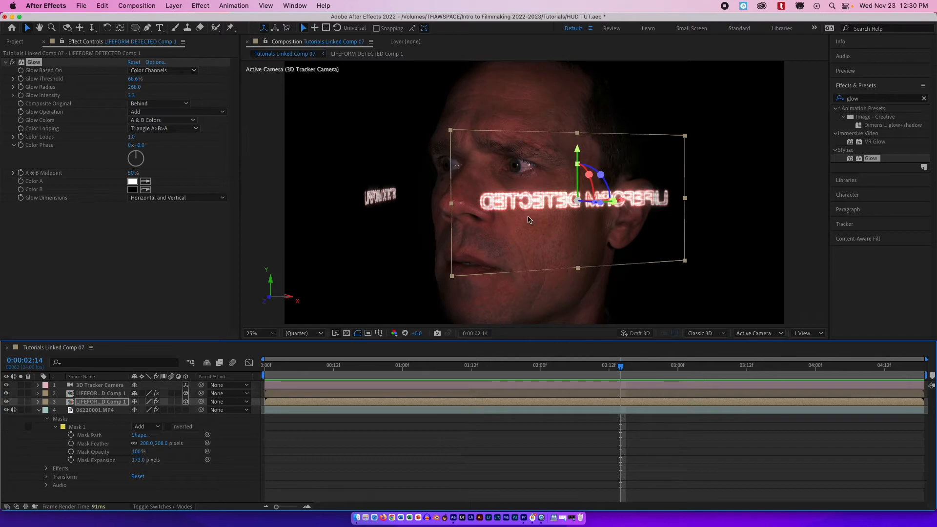
{"action": "left_click_drag", "start_coordinate": [621, 367], "coordinate": [473, 368]}
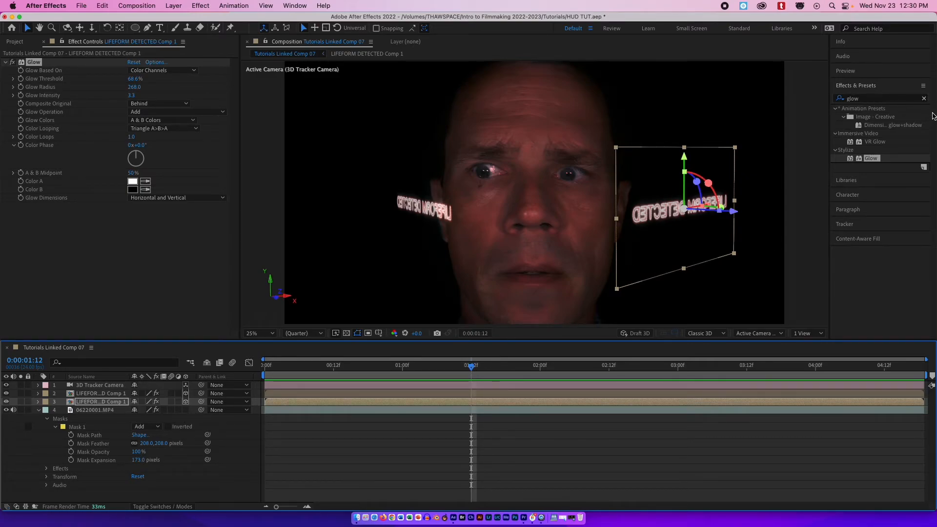
Search the effects for "glow" again and apply Glow to the video layer.
{"action": "left_click", "coordinate": [925, 99]}
{"action": "left_click", "coordinate": [890, 98]}
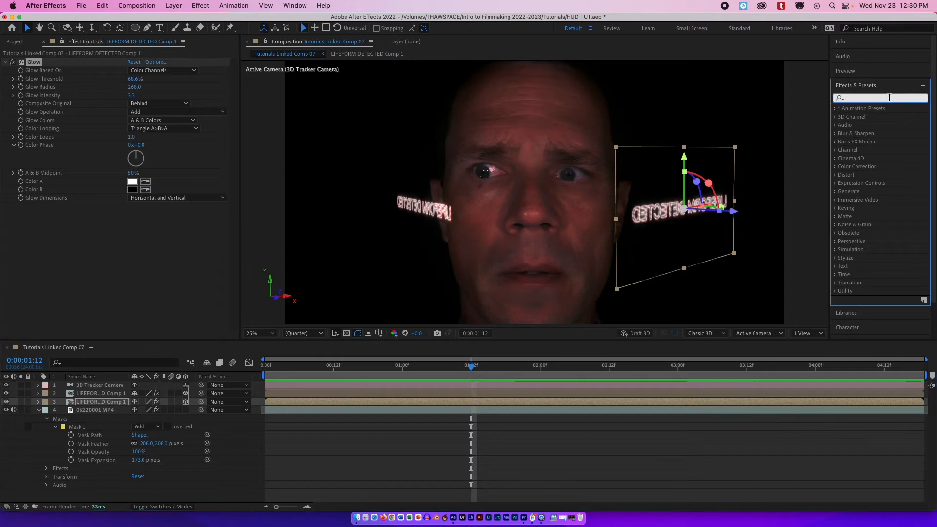
{"action": "type", "text": "glow"}
{"action": "left_click_drag", "start_coordinate": [879, 157], "coordinate": [531, 412]}
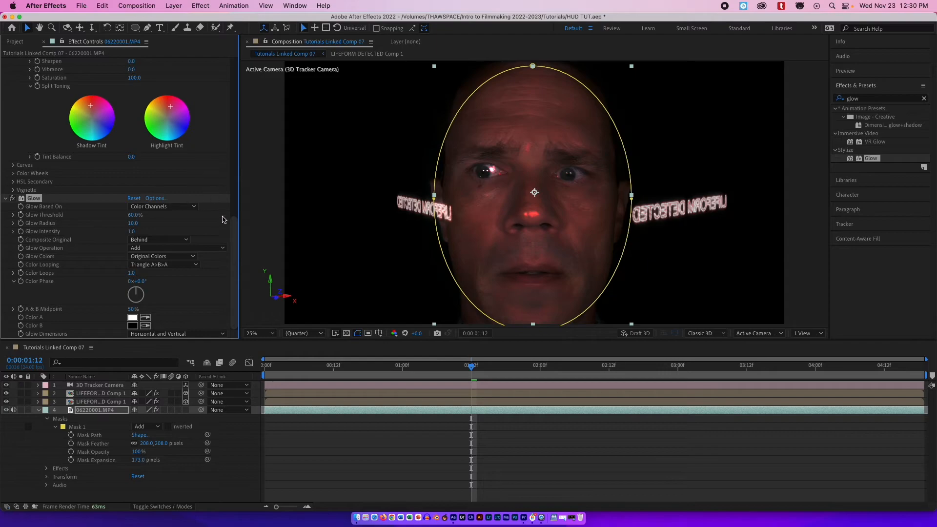
Set the video layer's Glow threshold to 30.6%, radius to 209 and intensity to 0.7.
{"action": "left_click_drag", "start_coordinate": [232, 237], "coordinate": [218, 112]}
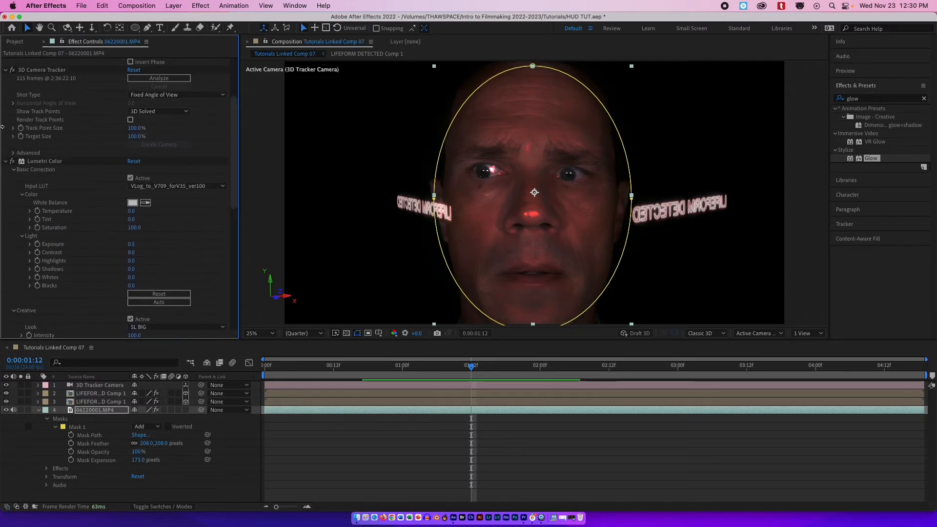
{"action": "left_click", "coordinate": [6, 161]}
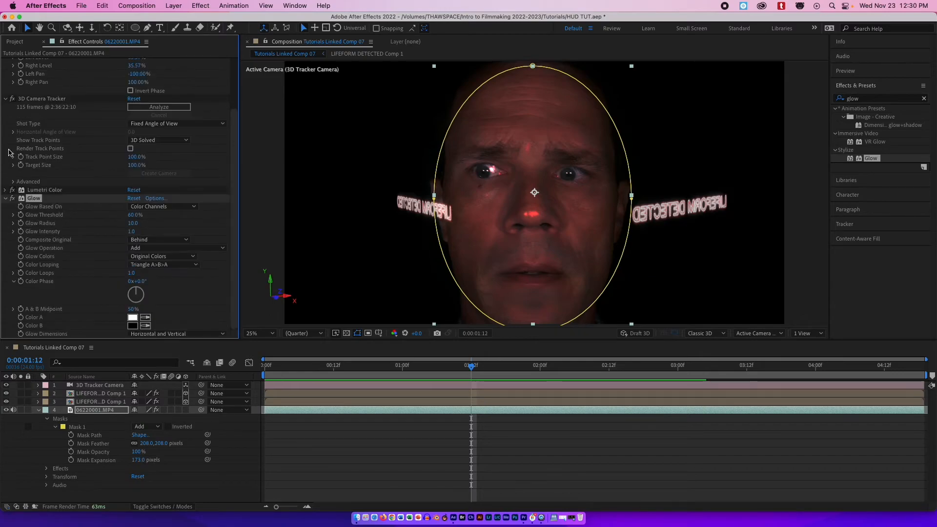
{"action": "left_click", "coordinate": [6, 100]}
{"action": "left_click", "coordinate": [7, 111]}
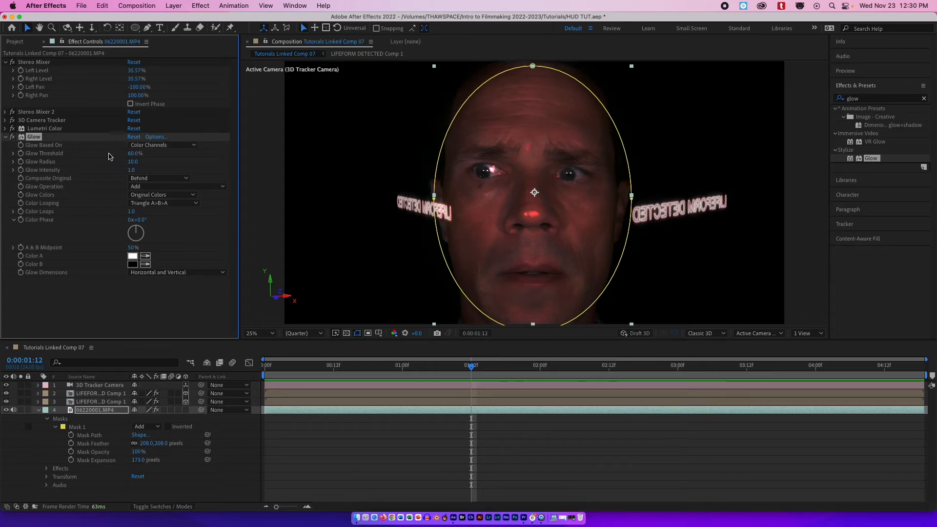
{"action": "mouse_move", "coordinate": [137, 154]}
{"action": "left_mouse_down"}
{"action": "mouse_move", "coordinate": [178, 157]}
{"action": "mouse_move", "coordinate": [130, 161]}
{"action": "mouse_move", "coordinate": [135, 172]}
{"action": "mouse_move", "coordinate": [161, 172]}
{"action": "mouse_move", "coordinate": [136, 171]}
{"action": "left_mouse_up"}
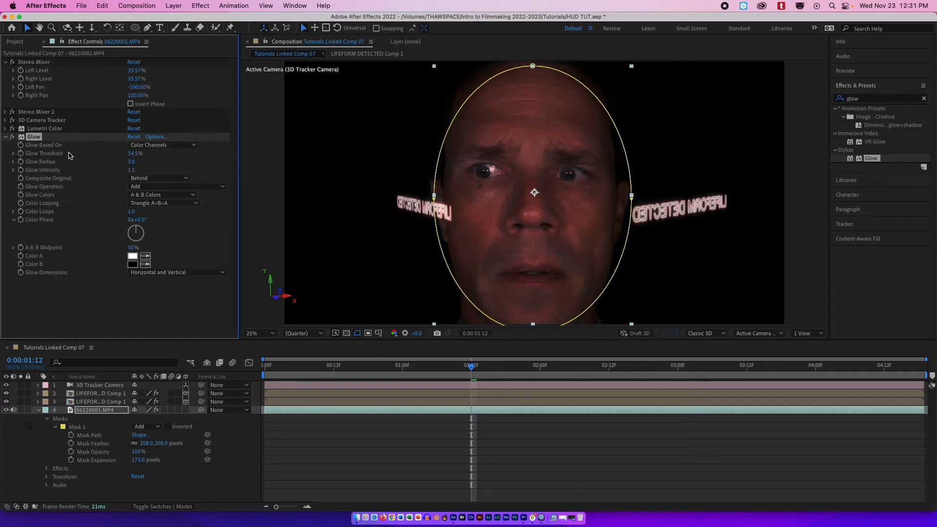
{"action": "left_click_drag", "start_coordinate": [135, 155], "coordinate": [94, 155]}
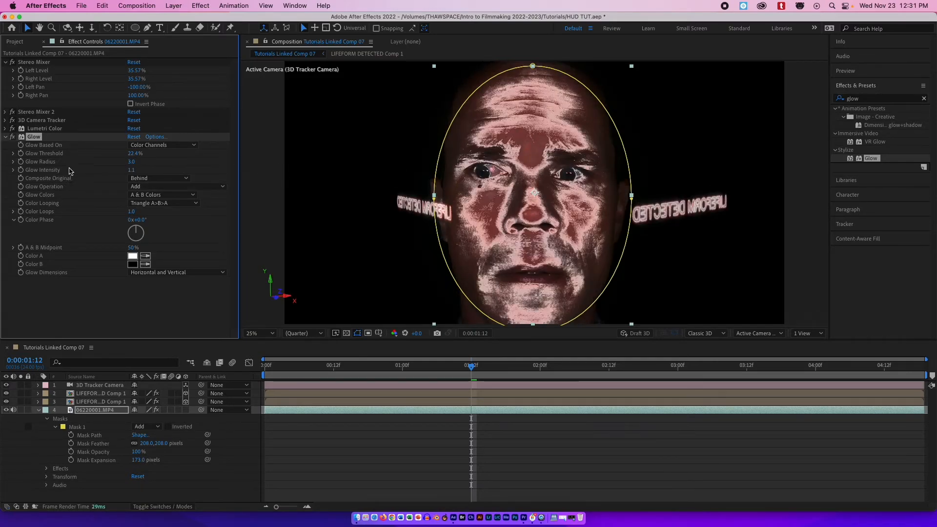
{"action": "left_click_drag", "start_coordinate": [132, 164], "coordinate": [191, 157]}
{"action": "left_click_drag", "start_coordinate": [132, 171], "coordinate": [209, 160]}
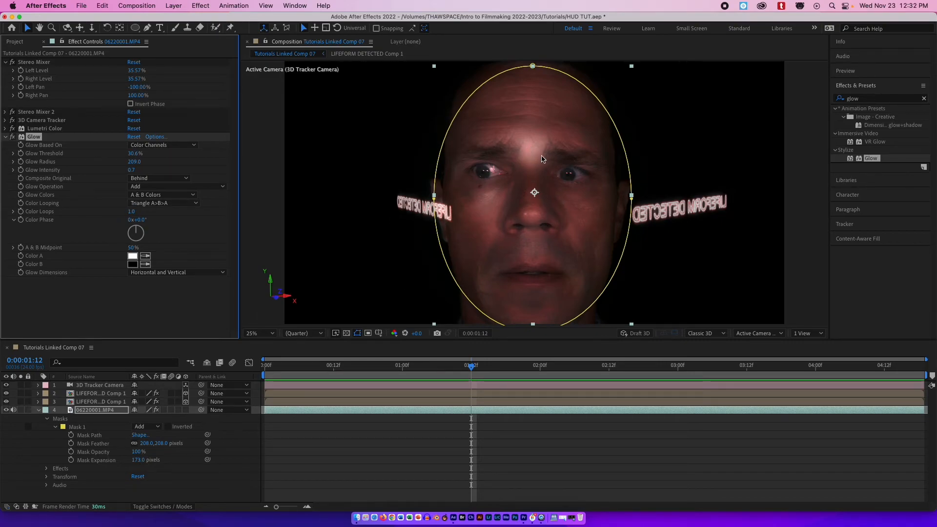
Set the video Glow's Color A to red.
{"action": "left_click", "coordinate": [133, 257]}
{"action": "mouse_move", "coordinate": [259, 217]}
{"action": "left_mouse_down"}
{"action": "mouse_move", "coordinate": [251, 209]}
{"action": "mouse_move", "coordinate": [287, 180]}
{"action": "left_mouse_up"}
{"action": "left_click", "coordinate": [392, 173]}
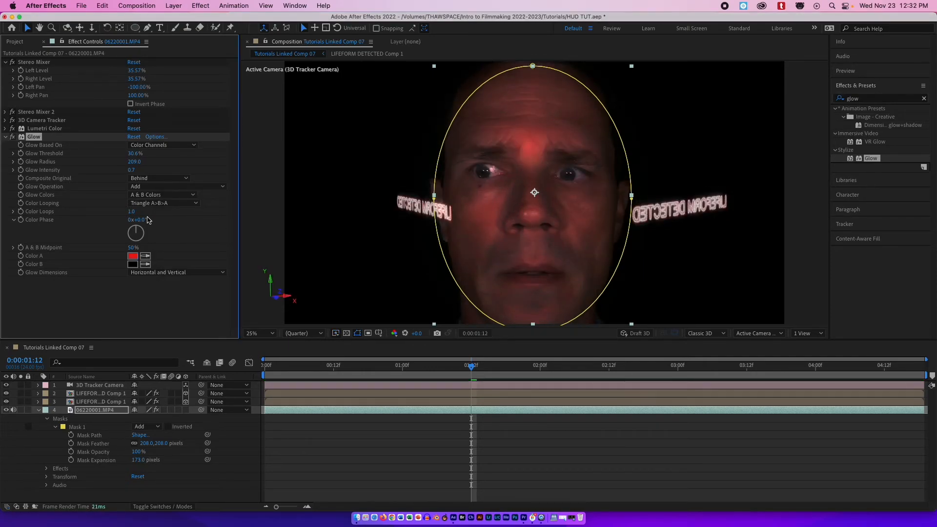
Increase the video Glow's radius to 337.
{"action": "left_click_drag", "start_coordinate": [134, 165], "coordinate": [187, 178]}
{"action": "left_click_drag", "start_coordinate": [469, 375], "coordinate": [287, 356]}
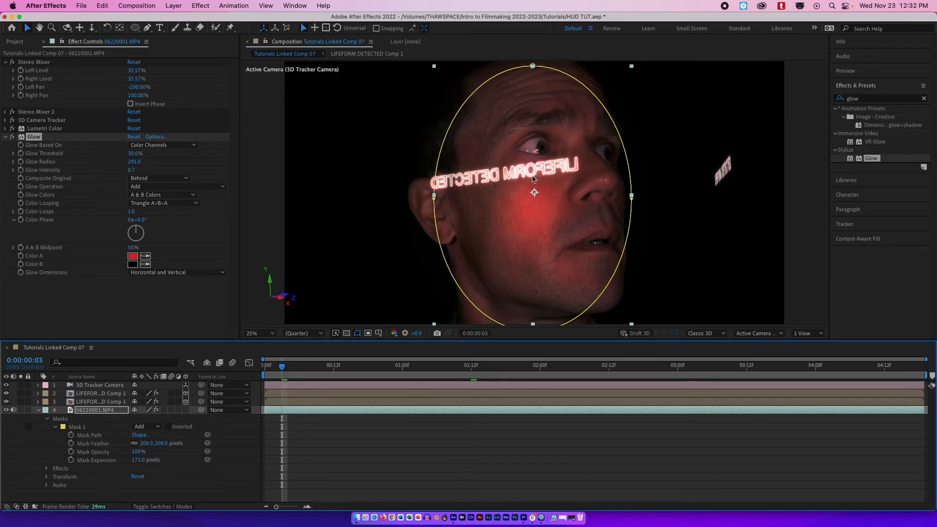
{"action": "left_click_drag", "start_coordinate": [292, 362], "coordinate": [727, 360]}
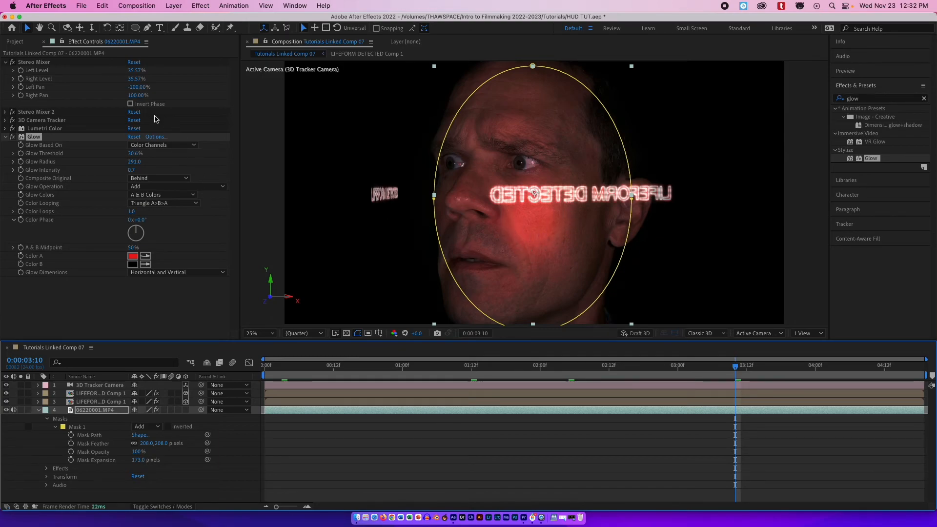
{"action": "left_click", "coordinate": [133, 162]}
{"action": "mouse_move", "coordinate": [134, 162]}
{"action": "left_mouse_down"}
{"action": "mouse_move", "coordinate": [172, 157]}
{"action": "mouse_move", "coordinate": [111, 159]}
{"action": "mouse_move", "coordinate": [152, 158]}
{"action": "mouse_move", "coordinate": [133, 154]}
{"action": "left_mouse_up"}
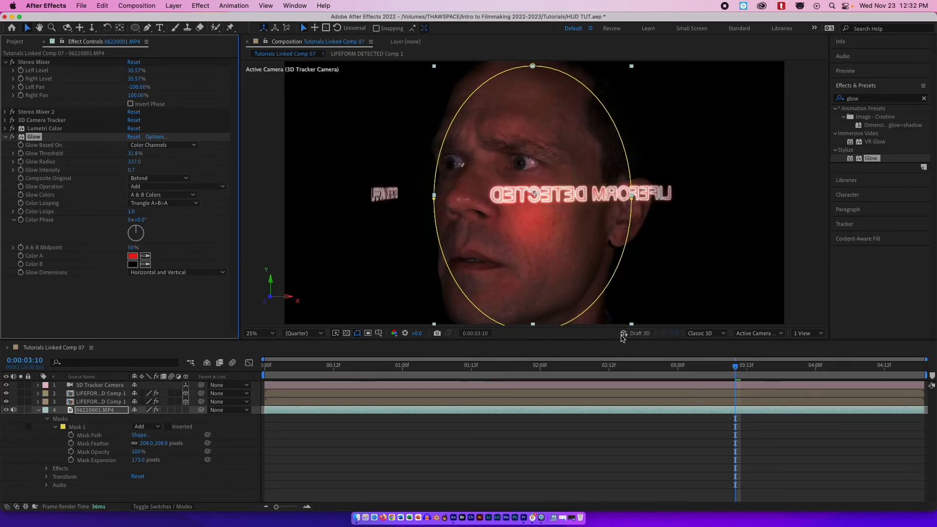
Play back the finished composition from the start.
{"action": "left_click_drag", "start_coordinate": [735, 364], "coordinate": [132, 362]}
{"action": "left_click", "coordinate": [391, 456]}
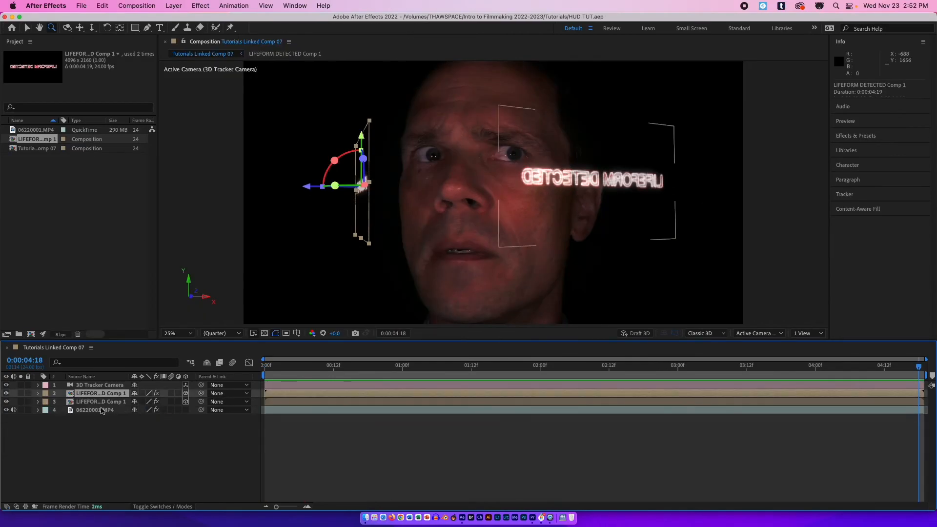
{"action": "key", "text": "space"}
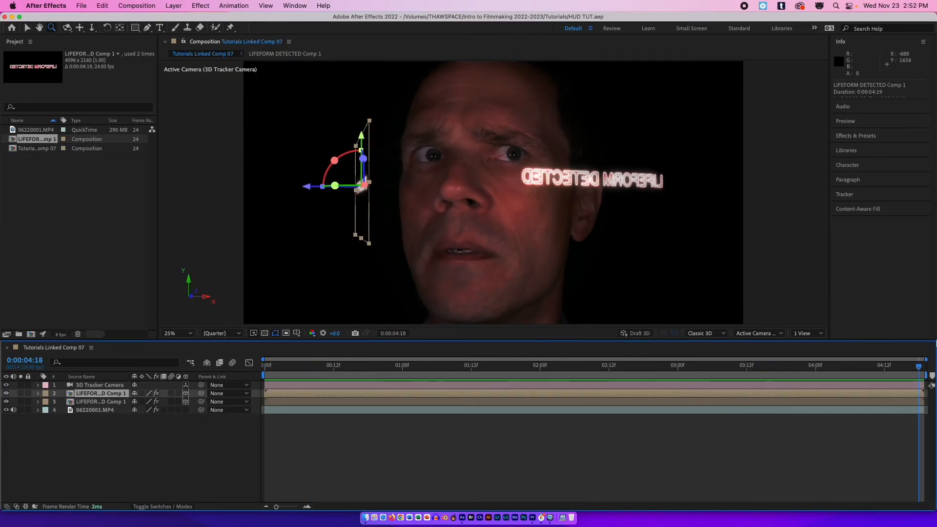
Switch the composition's 3D renderer from Classic 3D to Cinema 4D.
{"action": "left_click_drag", "start_coordinate": [855, 367], "coordinate": [736, 370]}
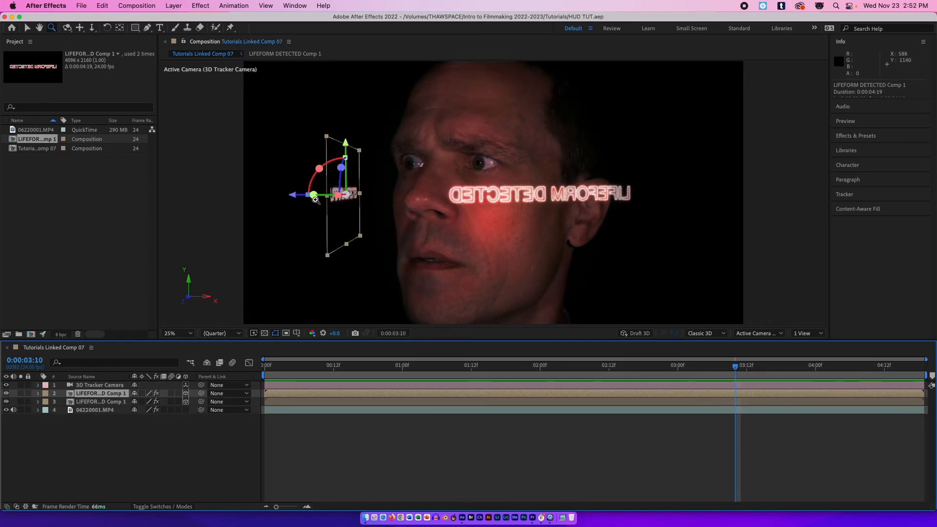
{"action": "left_click", "coordinate": [27, 29]}
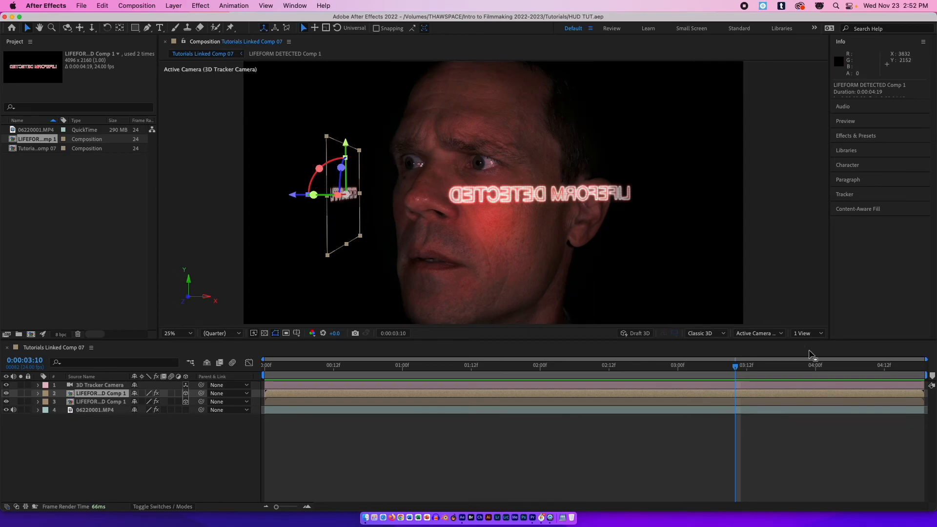
{"action": "left_click", "coordinate": [38, 394]}
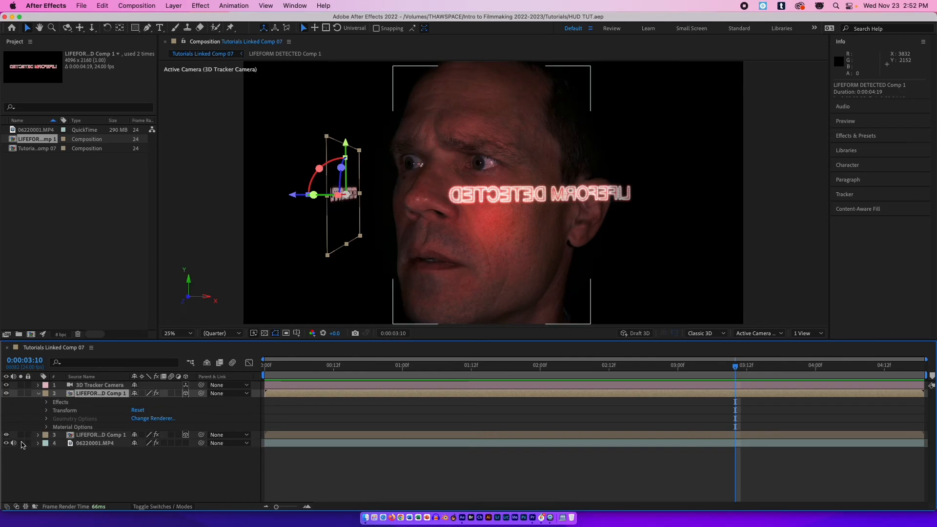
{"action": "left_click", "coordinate": [39, 435]}
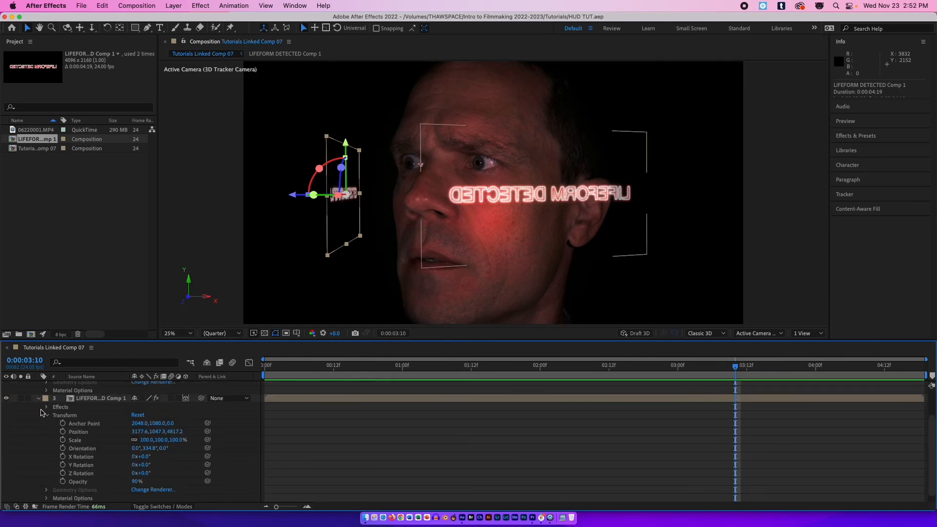
{"action": "left_click", "coordinate": [47, 416]}
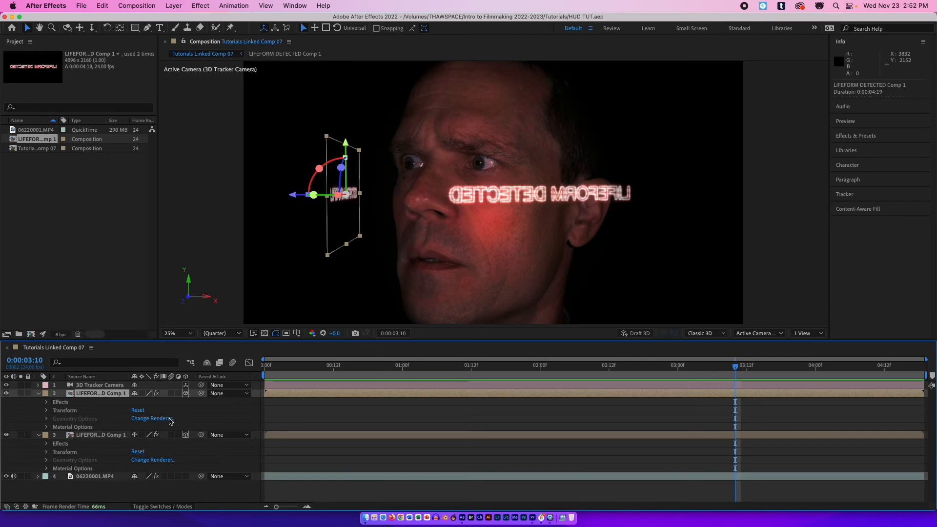
{"action": "left_click", "coordinate": [152, 419]}
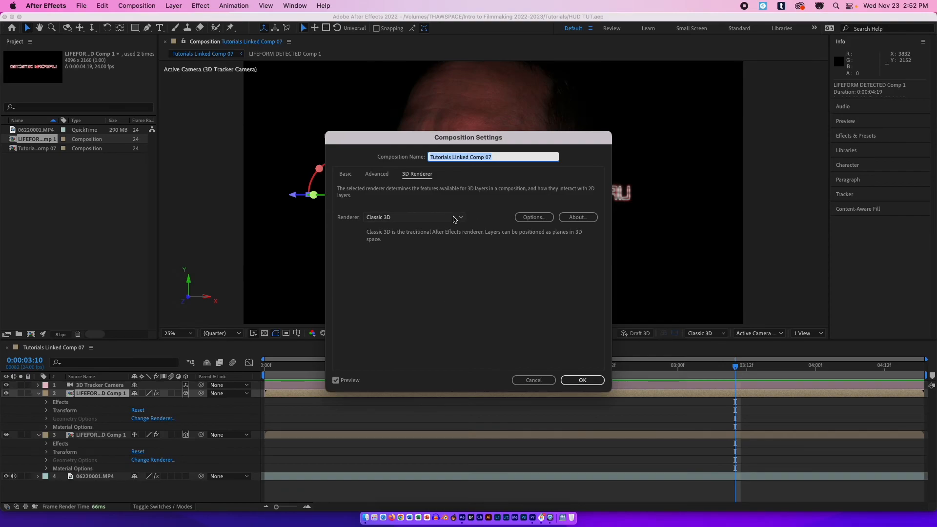
{"action": "left_click", "coordinate": [452, 219]}
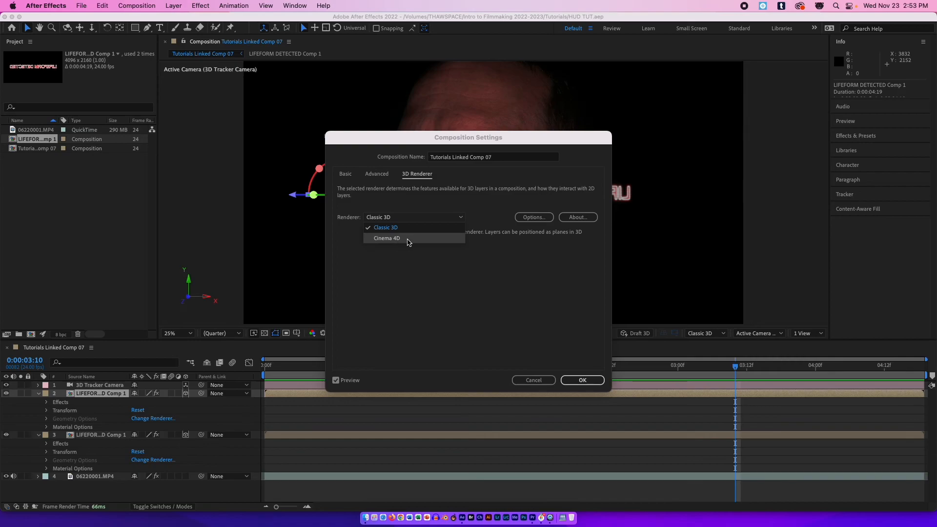
{"action": "left_click", "coordinate": [410, 239]}
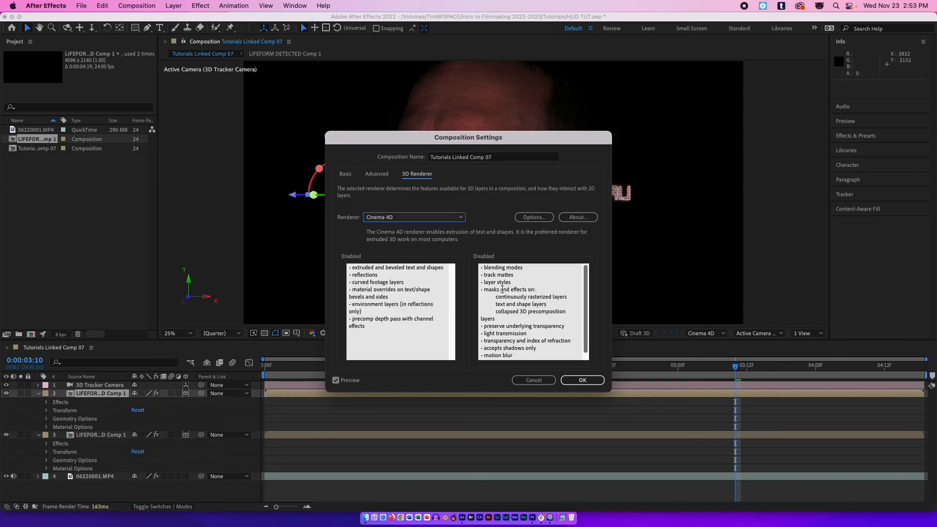
{"action": "left_click", "coordinate": [582, 382]}
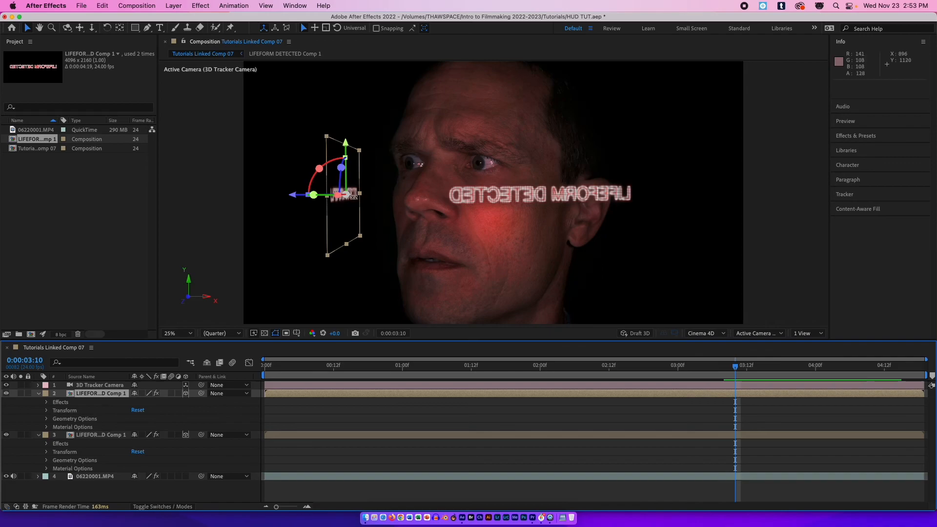
Curve the text layers by setting Curvature to -51% on the upper text layer and -50% on the lower one.
{"action": "left_click", "coordinate": [47, 420]}
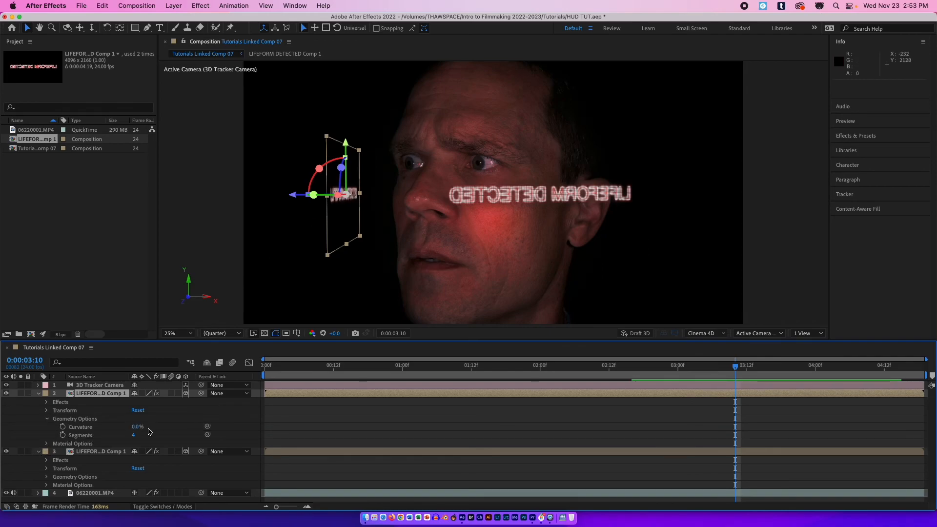
{"action": "left_click_drag", "start_coordinate": [137, 427], "coordinate": [114, 427]}
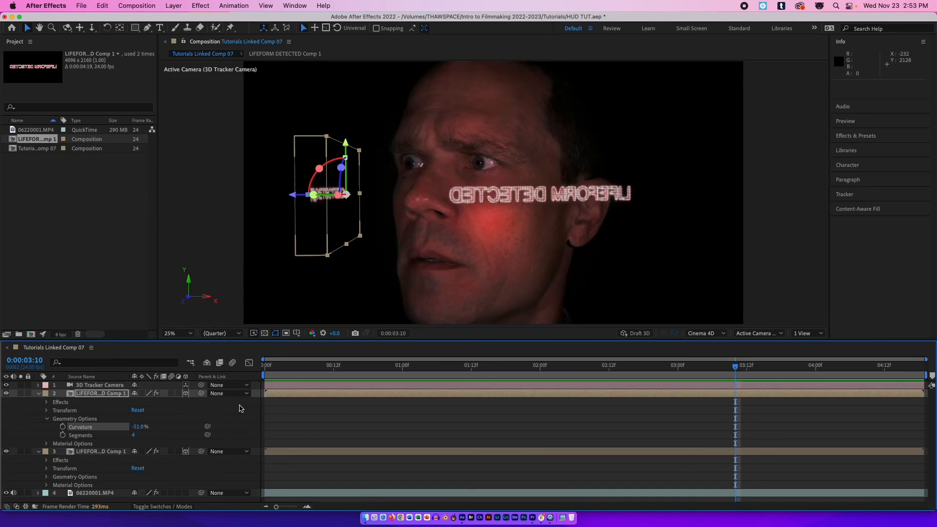
{"action": "left_click_drag", "start_coordinate": [356, 365], "coordinate": [478, 351]}
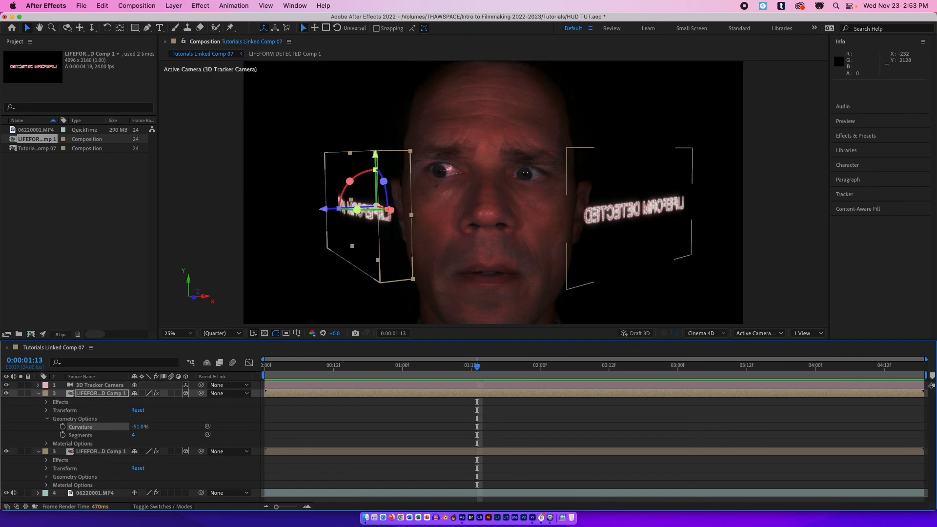
{"action": "left_click", "coordinate": [47, 477]}
{"action": "left_click_drag", "start_coordinate": [137, 485], "coordinate": [111, 485]}
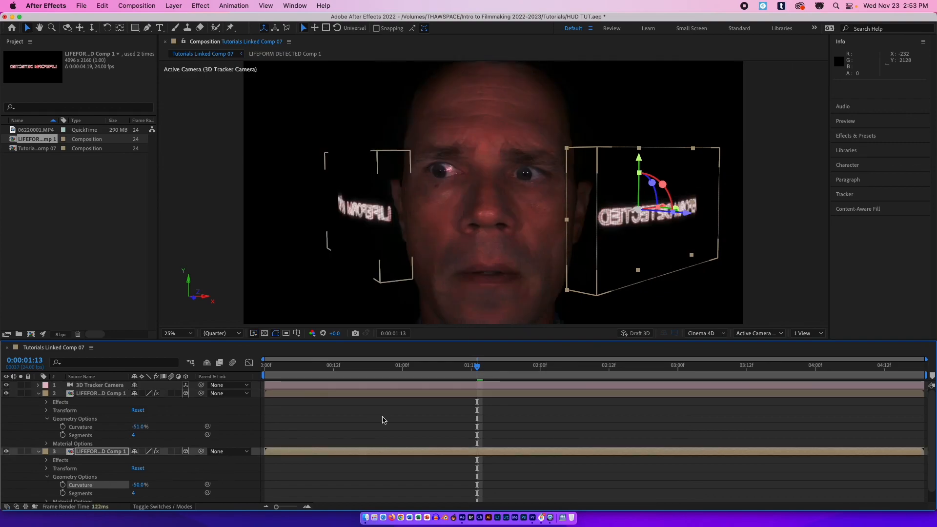
Play back the composition from the beginning to review the curved text.
{"action": "key", "text": "Home"}
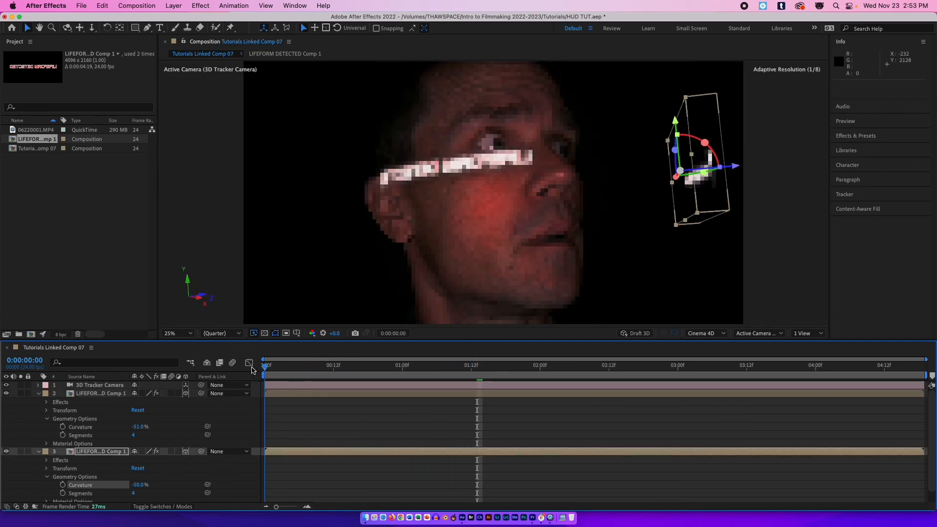
{"action": "key", "text": "space"}
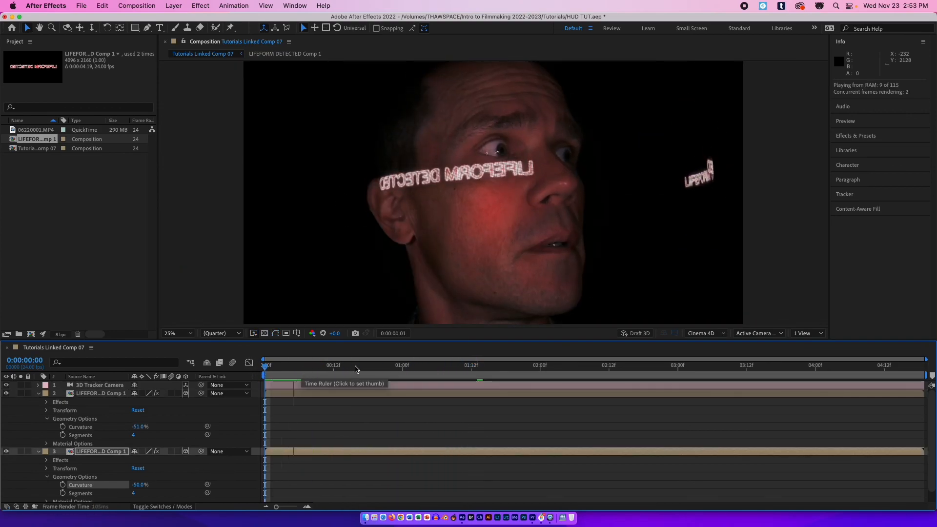